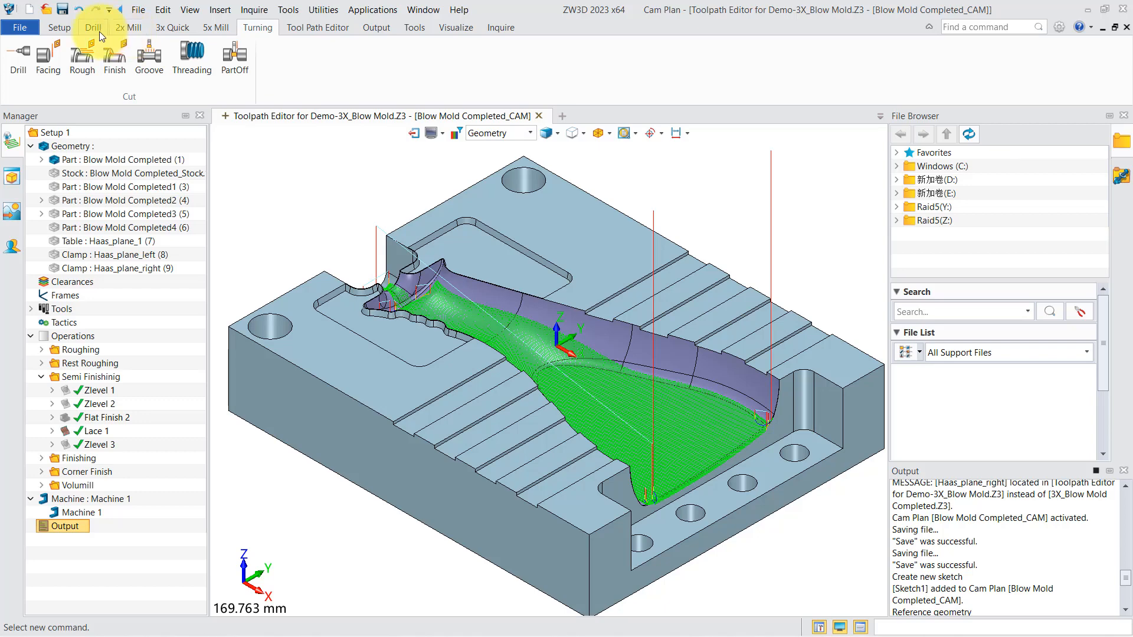
# Step: Display the drilling commands and the 2-axis milling commands for a look at the available operations
pyautogui.click(101, 30)
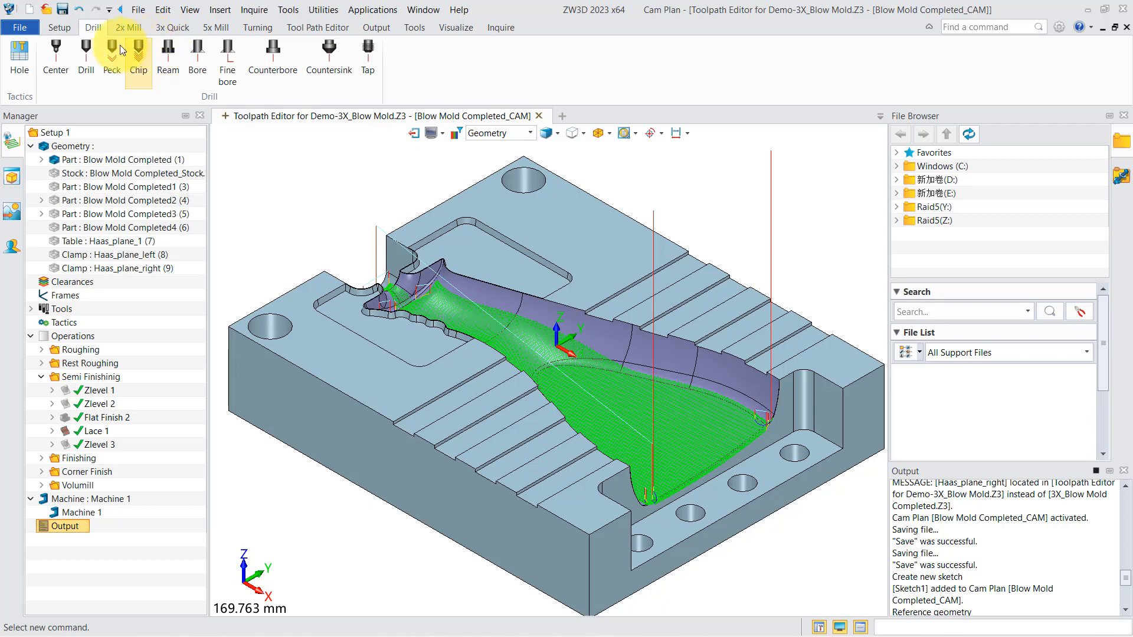
pyautogui.click(125, 30)
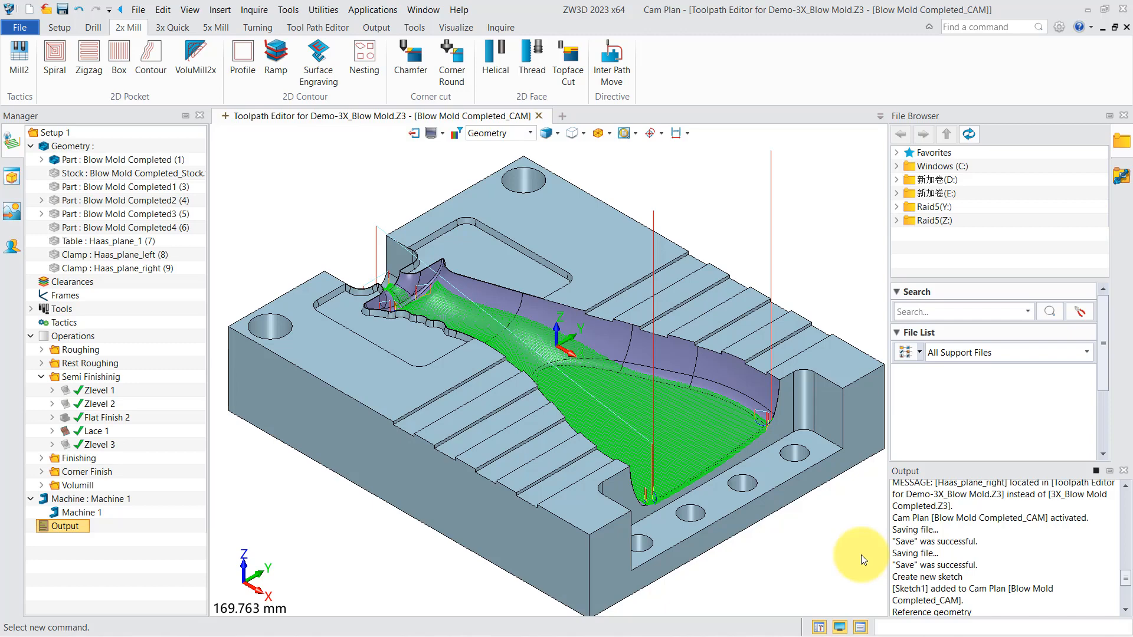
# Step: Review the General, Background and CAM configuration settings, including the solid background color choices for the CAM environment, and accept them
pyautogui.click(1057, 27)
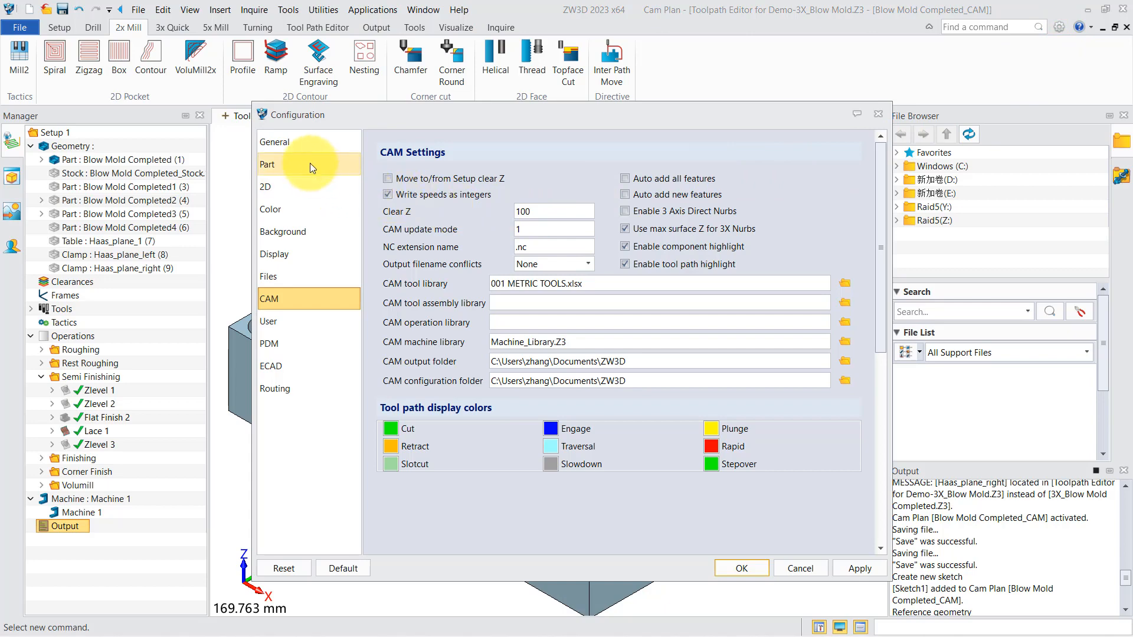
pyautogui.click(302, 149)
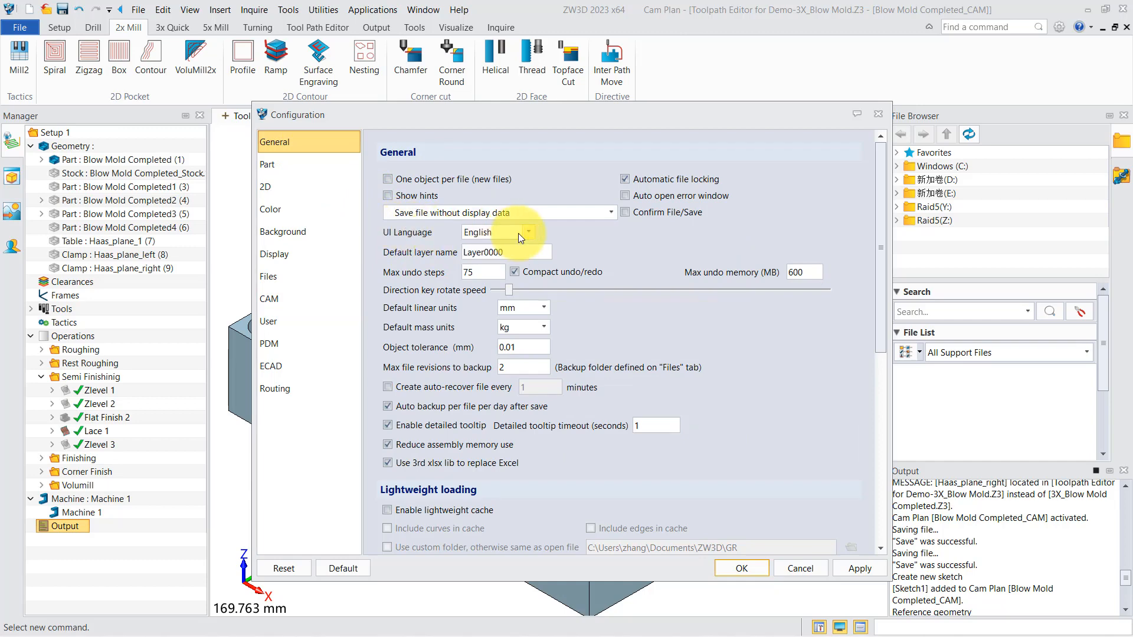
pyautogui.click(297, 230)
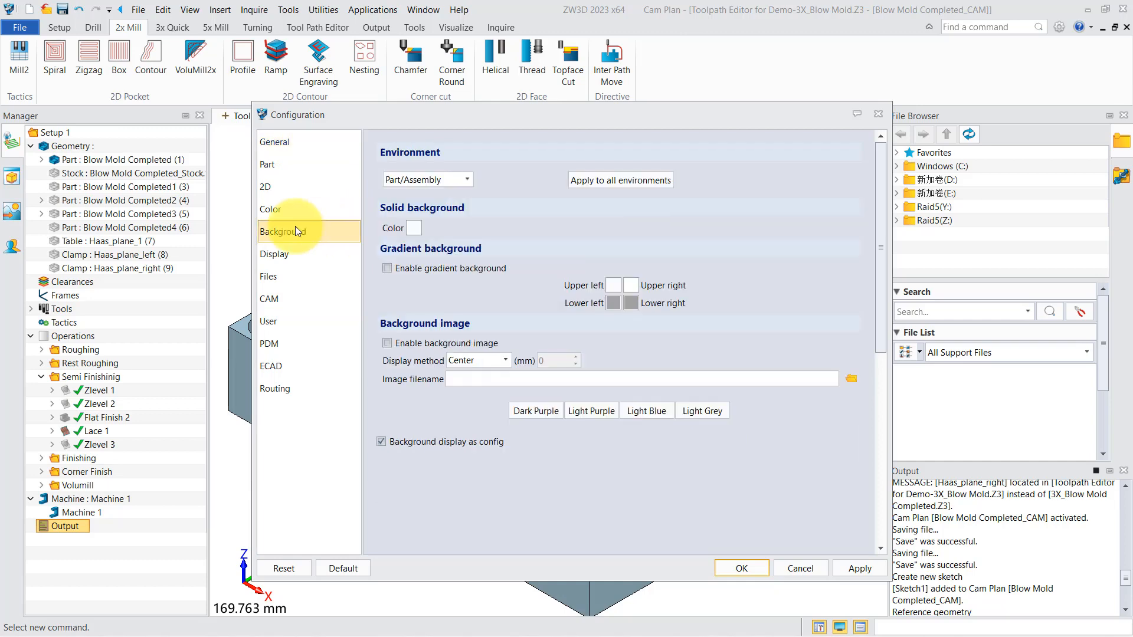
pyautogui.click(450, 178)
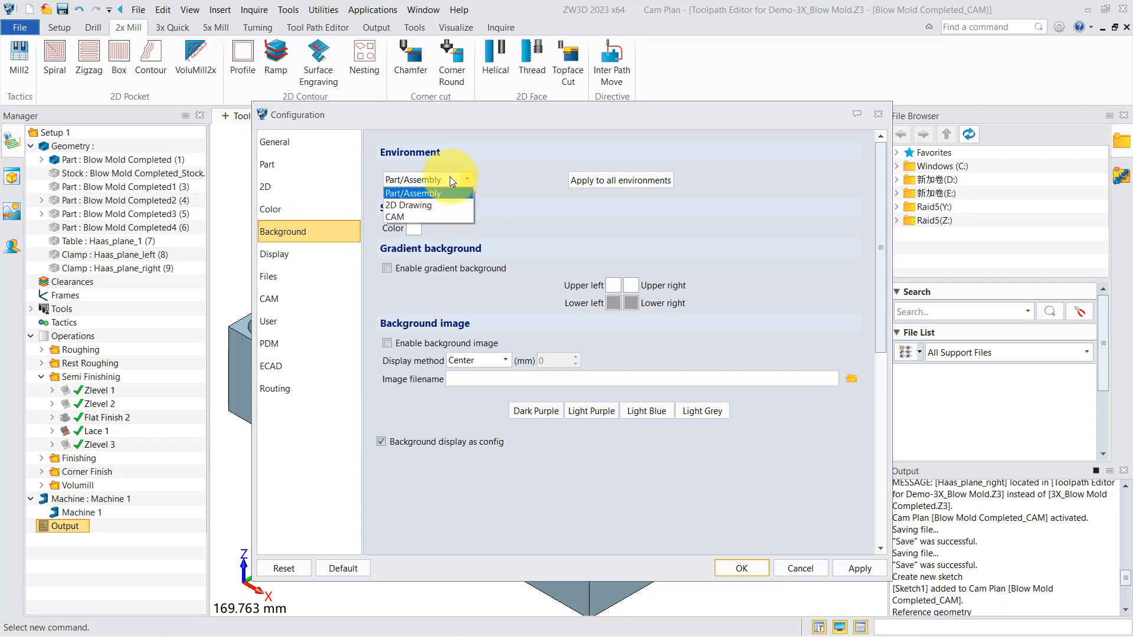
pyautogui.click(411, 216)
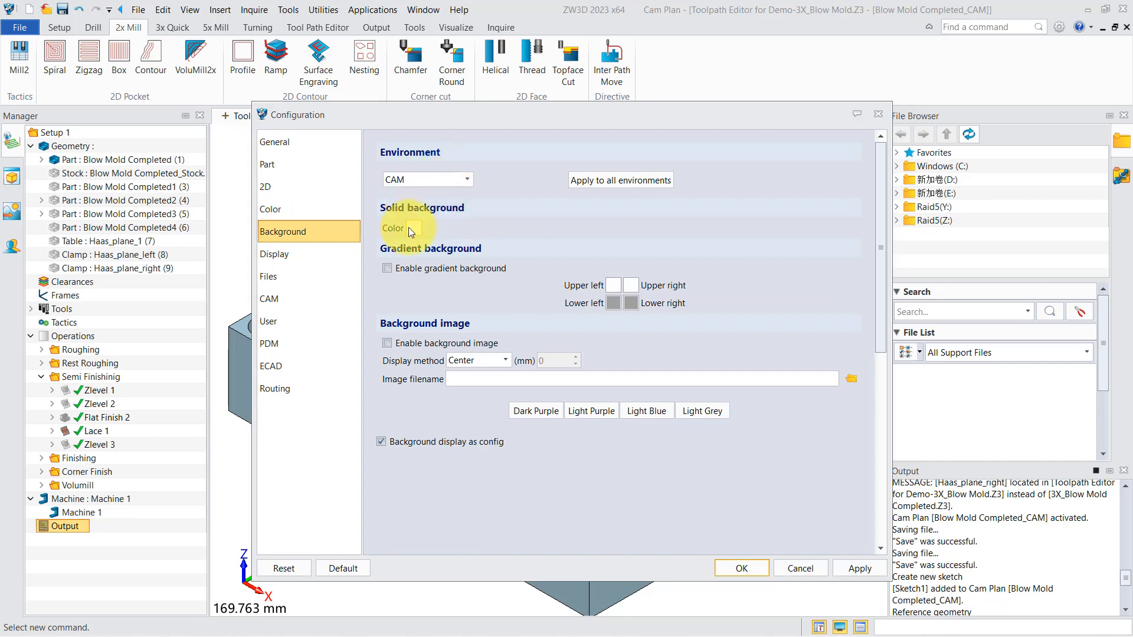
pyautogui.click(413, 229)
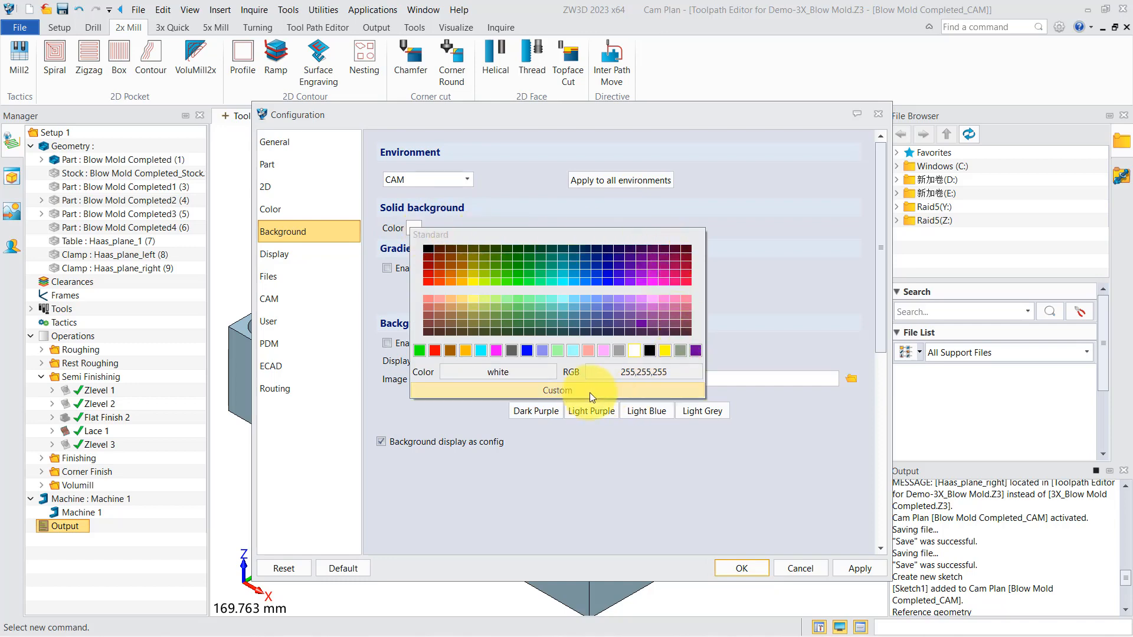
pyautogui.click(704, 210)
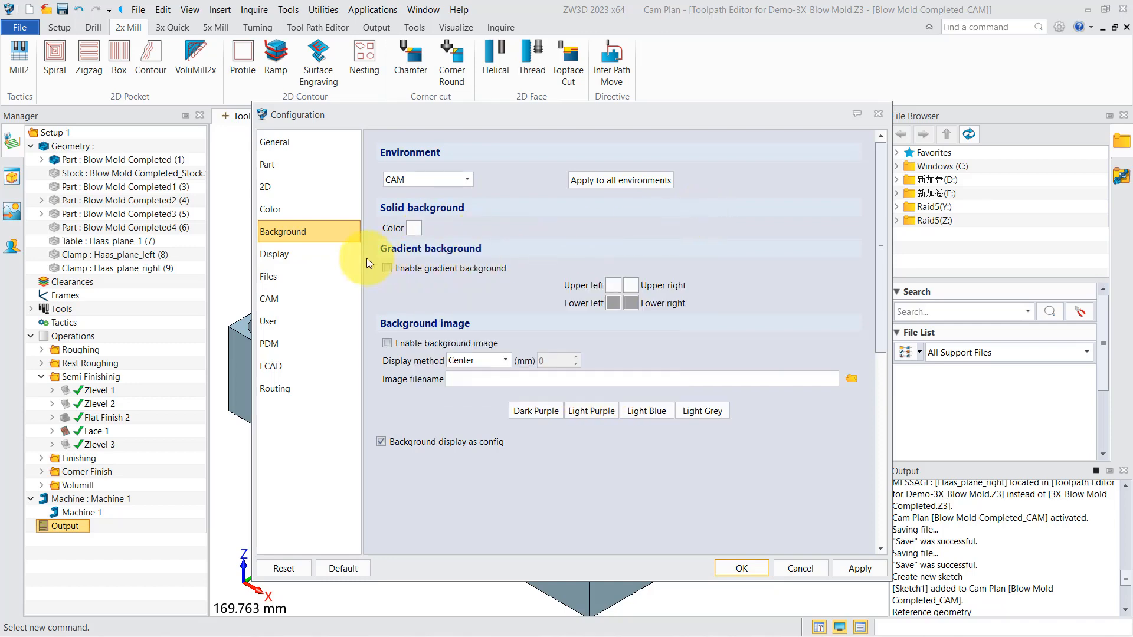
pyautogui.click(283, 306)
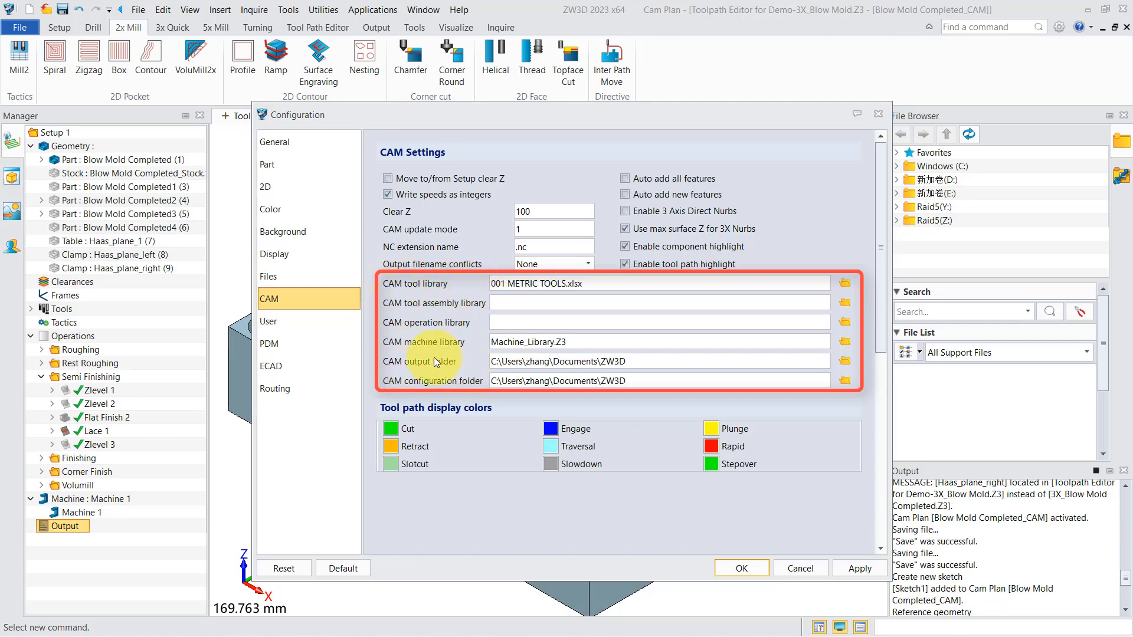
pyautogui.click(741, 568)
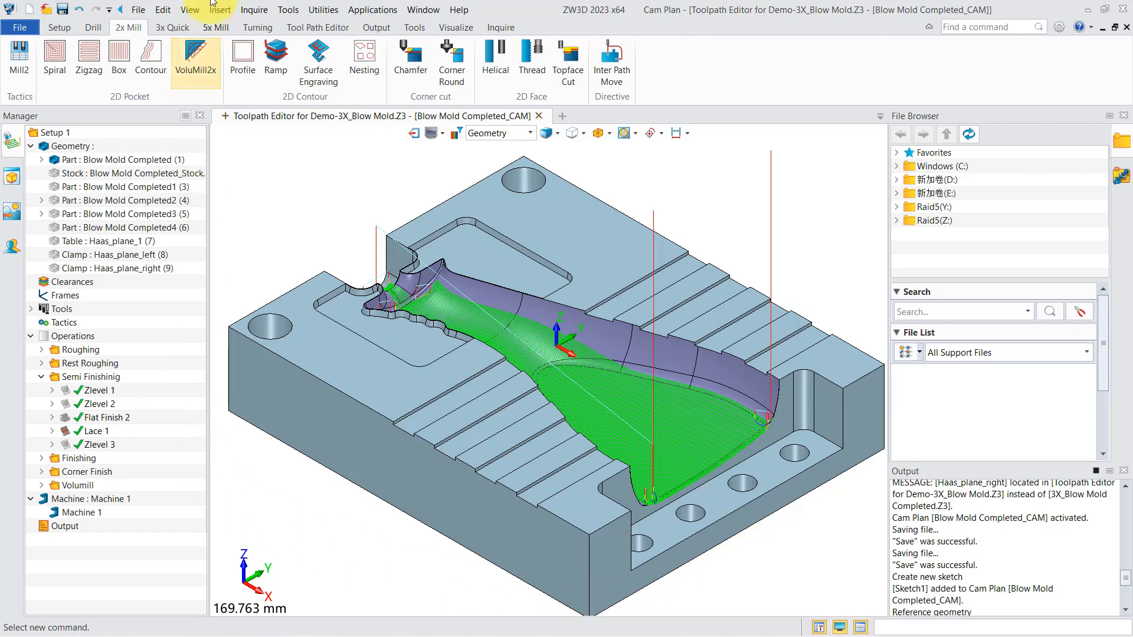
# Step: Review the units and tolerance in the plan preferences and accept the settings
pyautogui.click(164, 12)
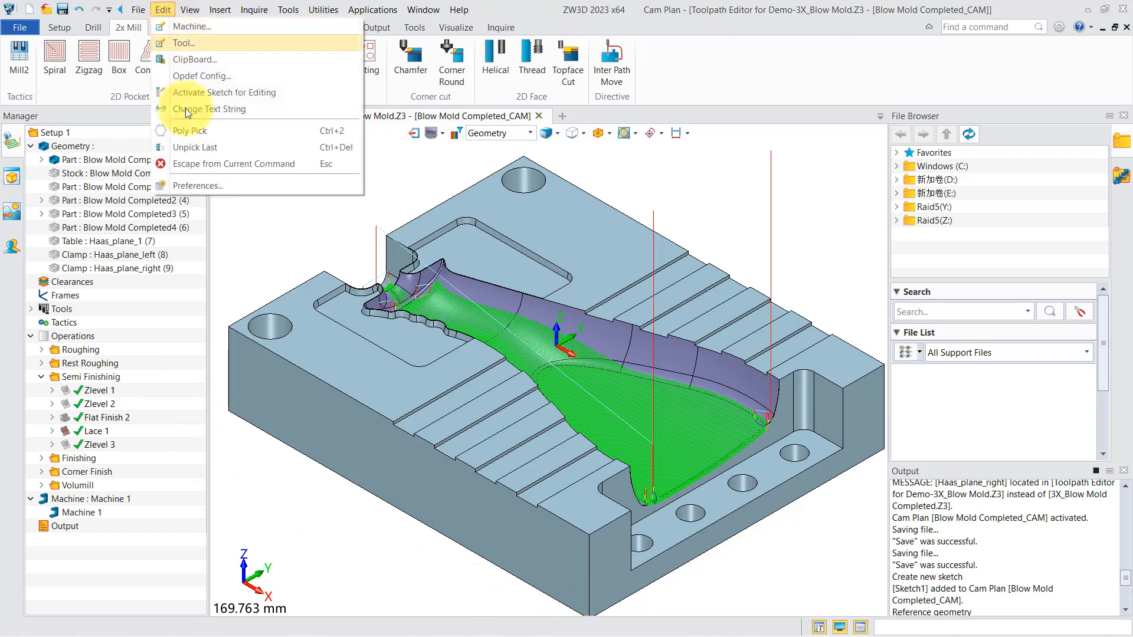
pyautogui.click(193, 185)
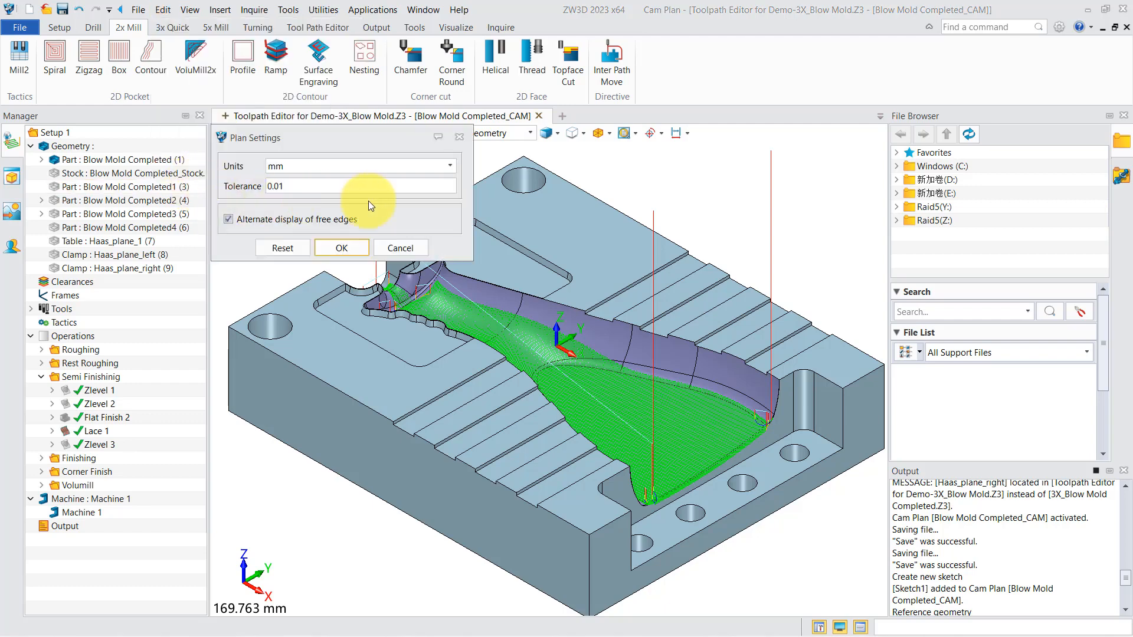
pyautogui.click(296, 164)
pyautogui.click(296, 164)
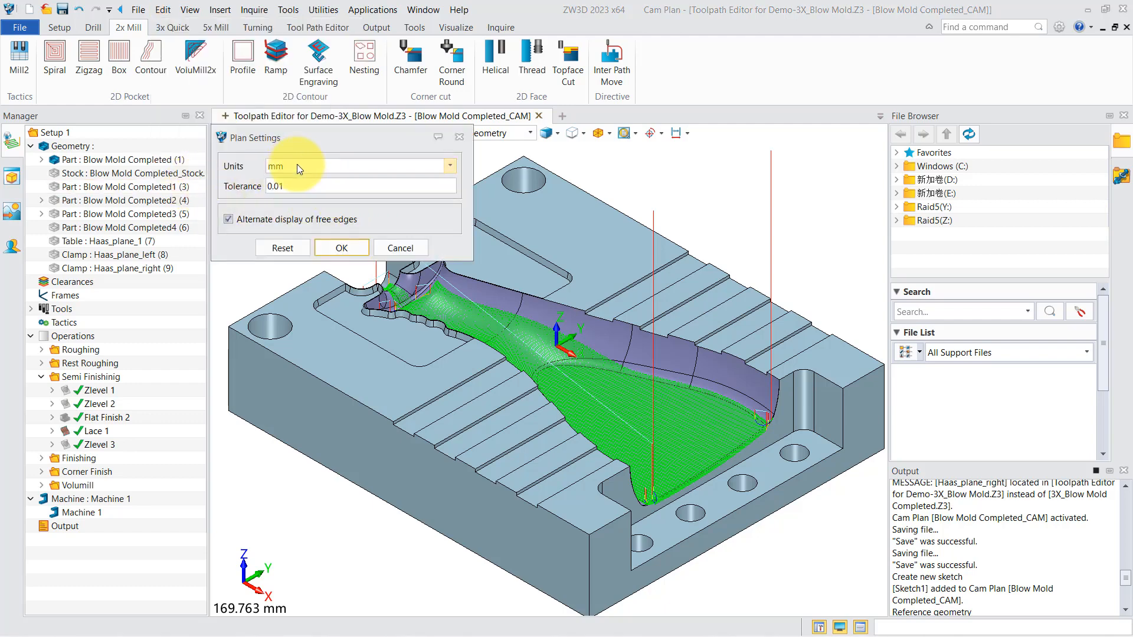
pyautogui.click(331, 248)
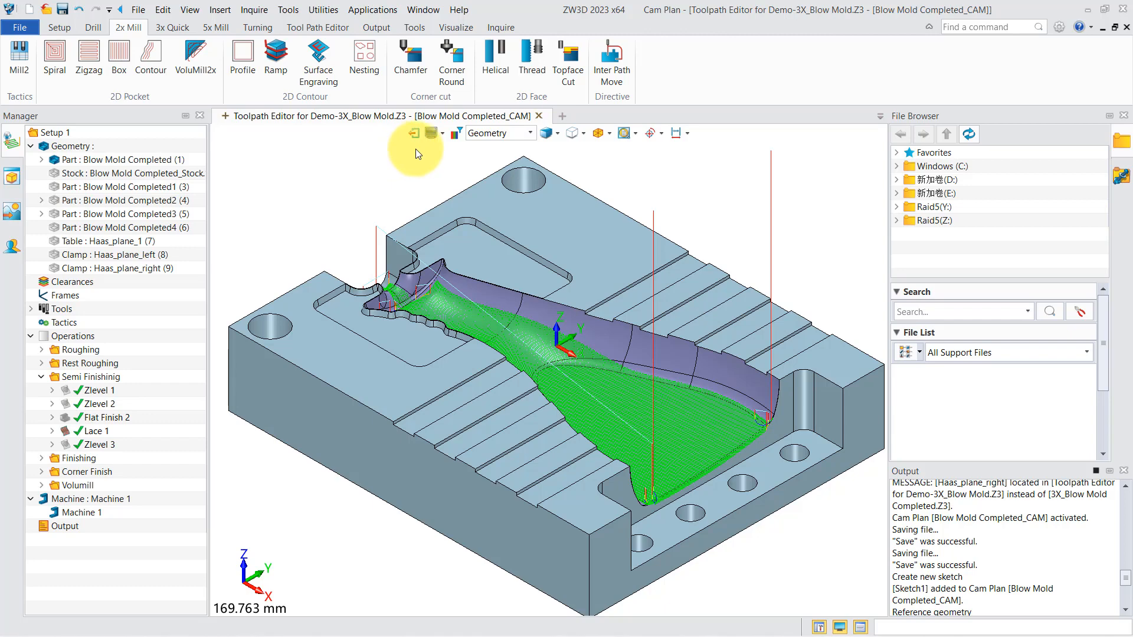
# Step: Unblank all sketches and blank Sketch1, the rectangle around the mold's neck area
pyautogui.click(444, 135)
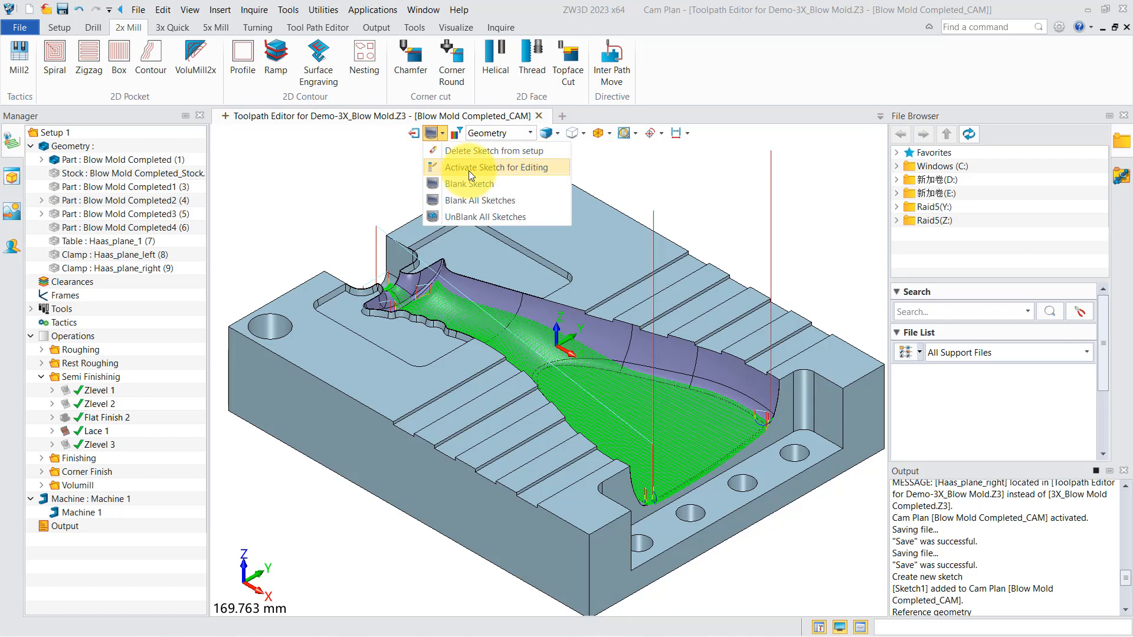
pyautogui.click(458, 216)
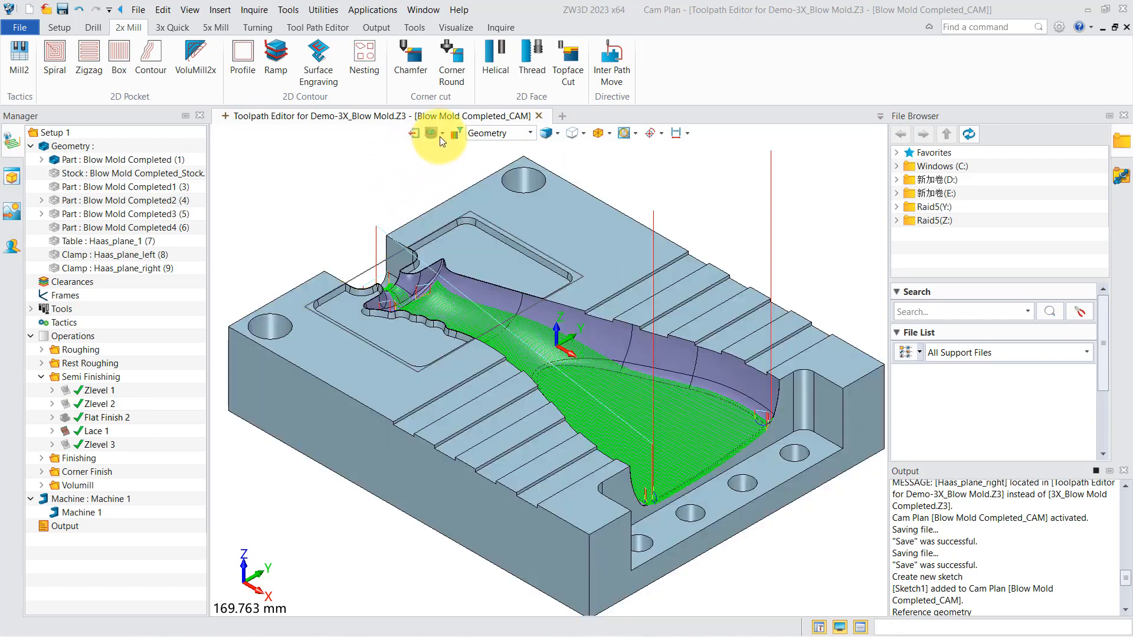
pyautogui.click(442, 134)
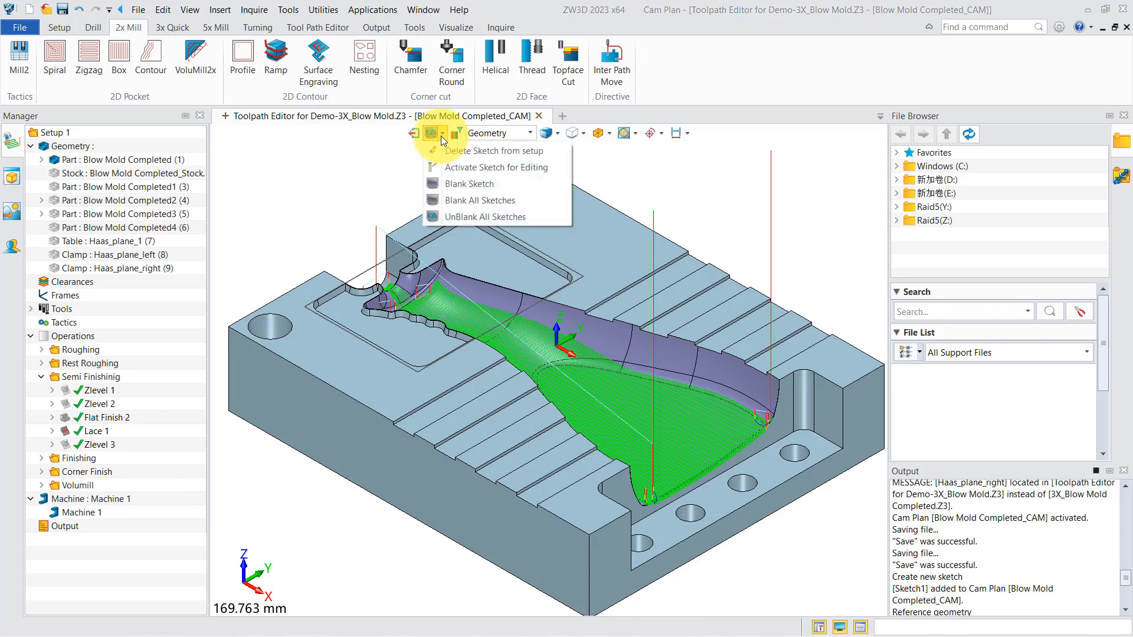
pyautogui.click(451, 185)
pyautogui.click(388, 255)
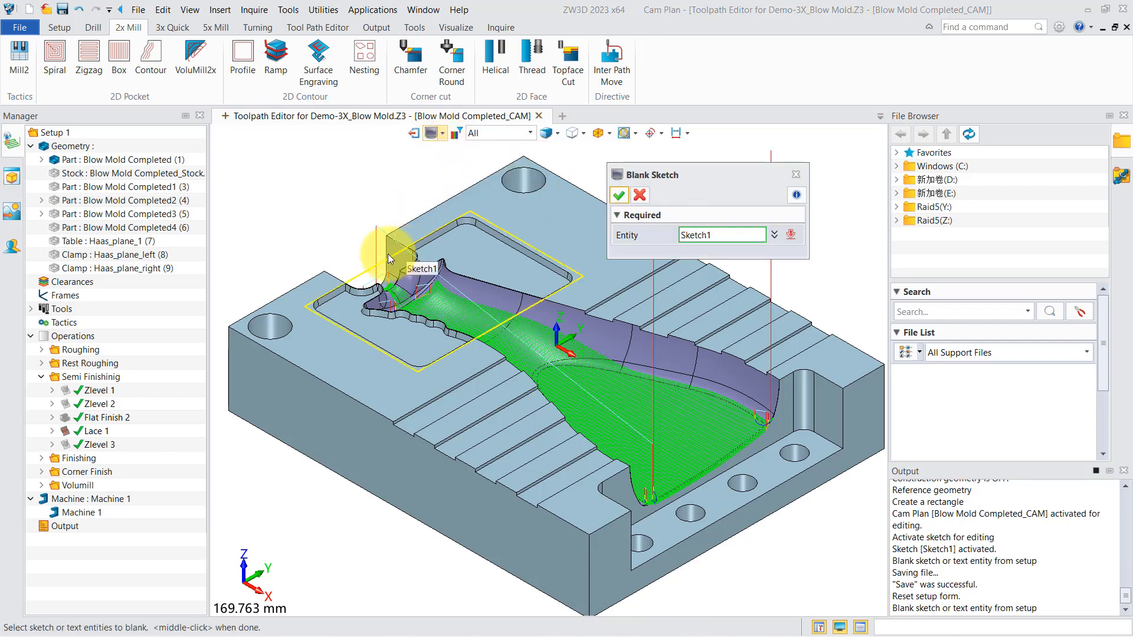
pyautogui.click(618, 195)
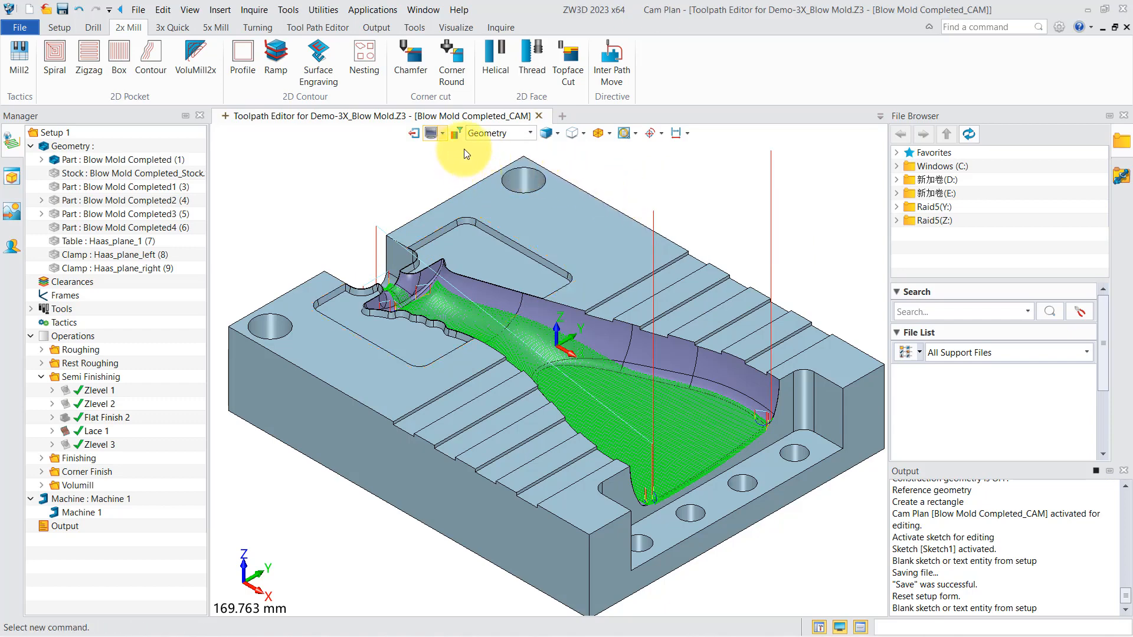
# Step: Set the selection filter to Face and try picking a face on the mold
pyautogui.click(531, 134)
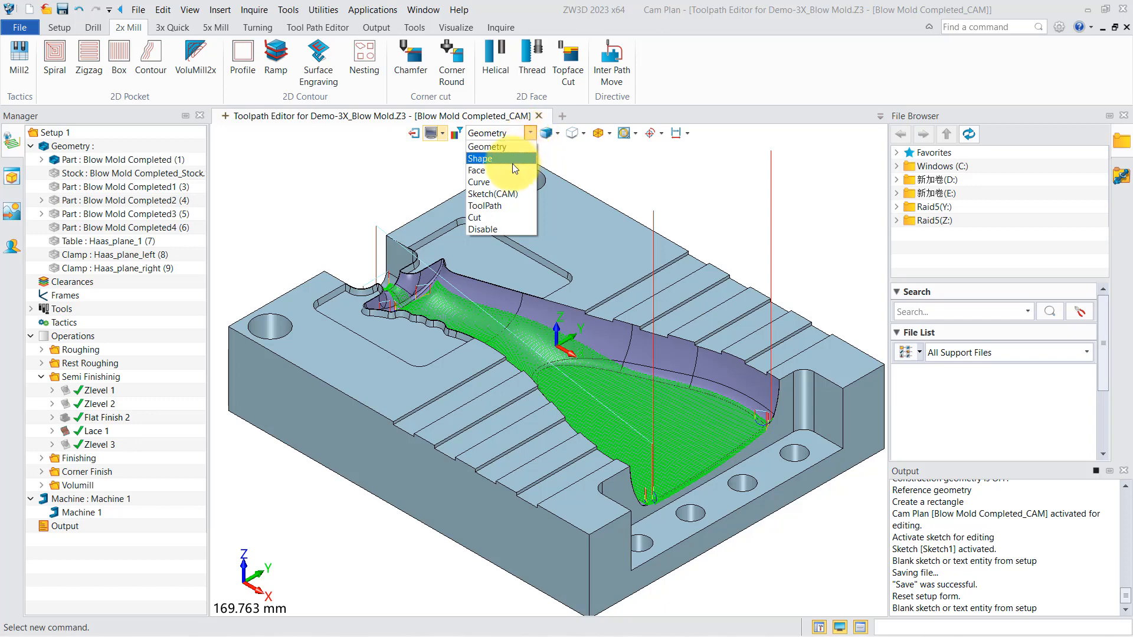
pyautogui.click(481, 171)
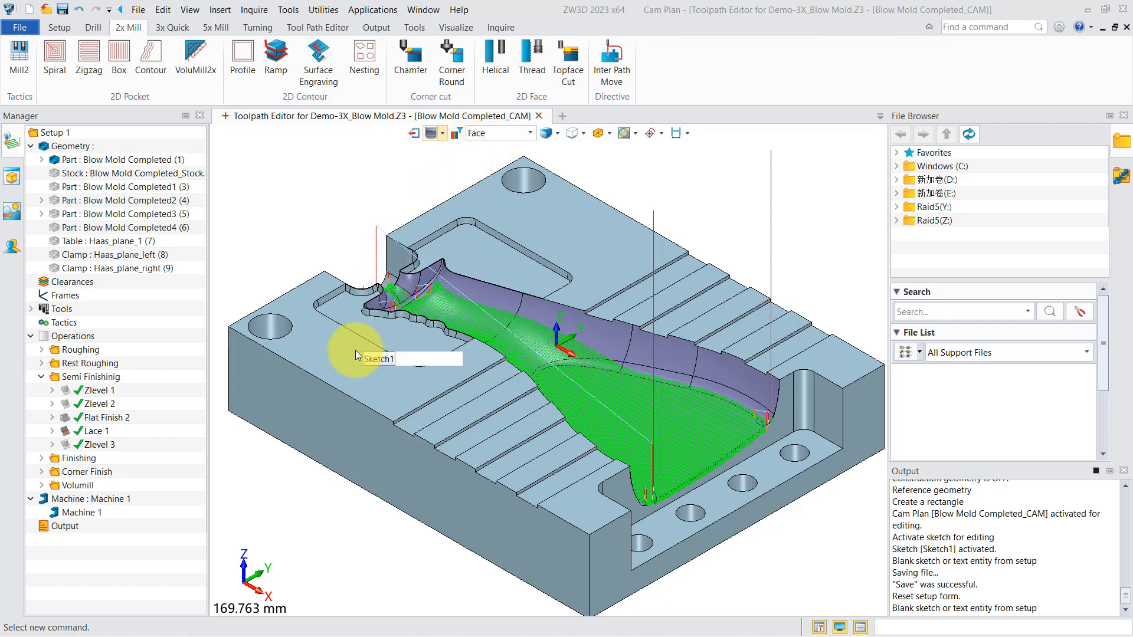
pyautogui.click(466, 317)
pyautogui.press('Escape')
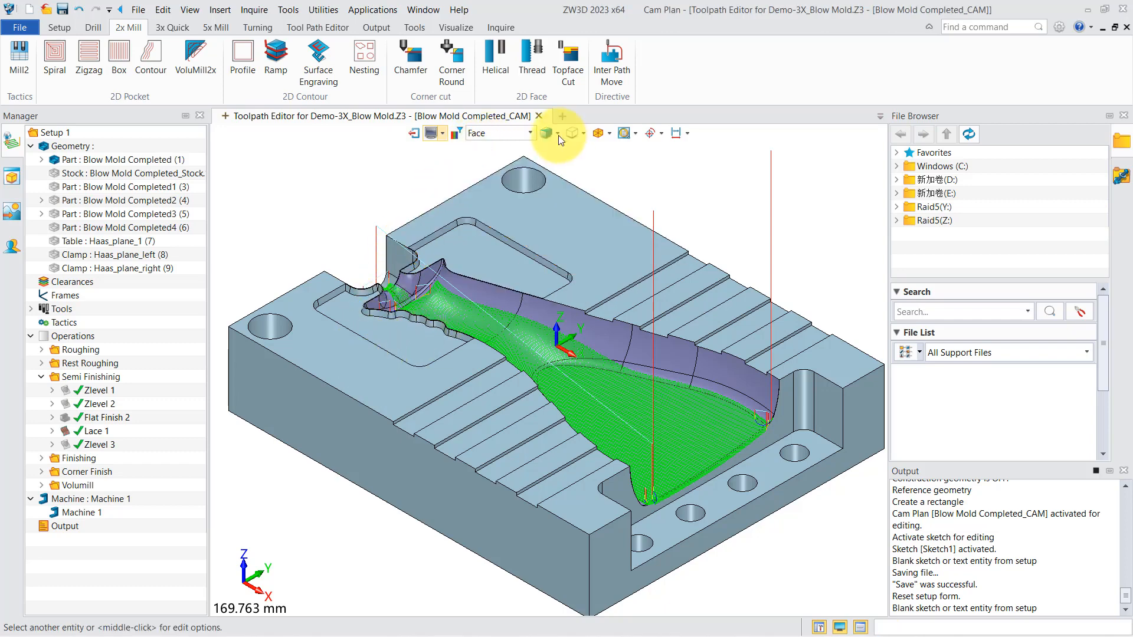
# Step: View the model in Wireframe display and return it to Shade display
pyautogui.click(558, 133)
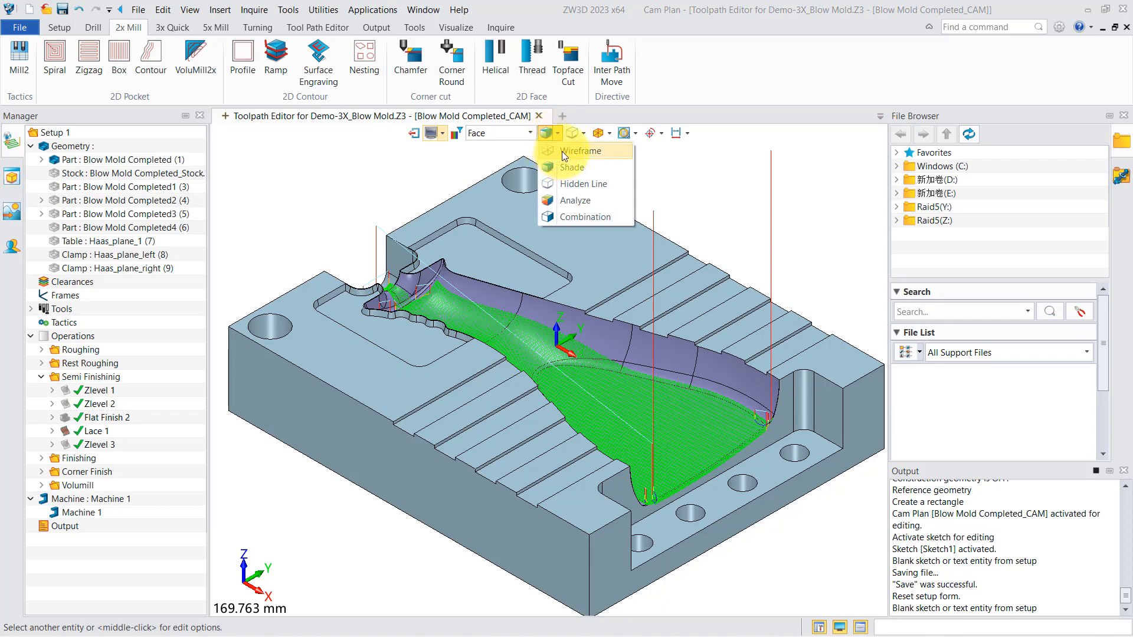
pyautogui.click(562, 151)
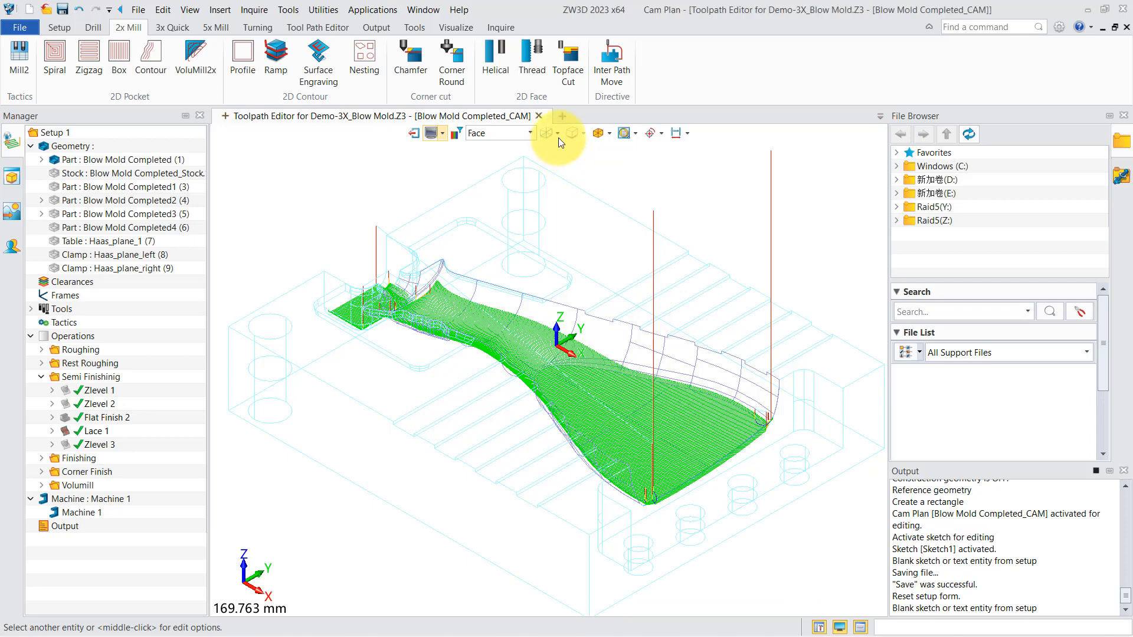
pyautogui.click(558, 135)
pyautogui.click(559, 166)
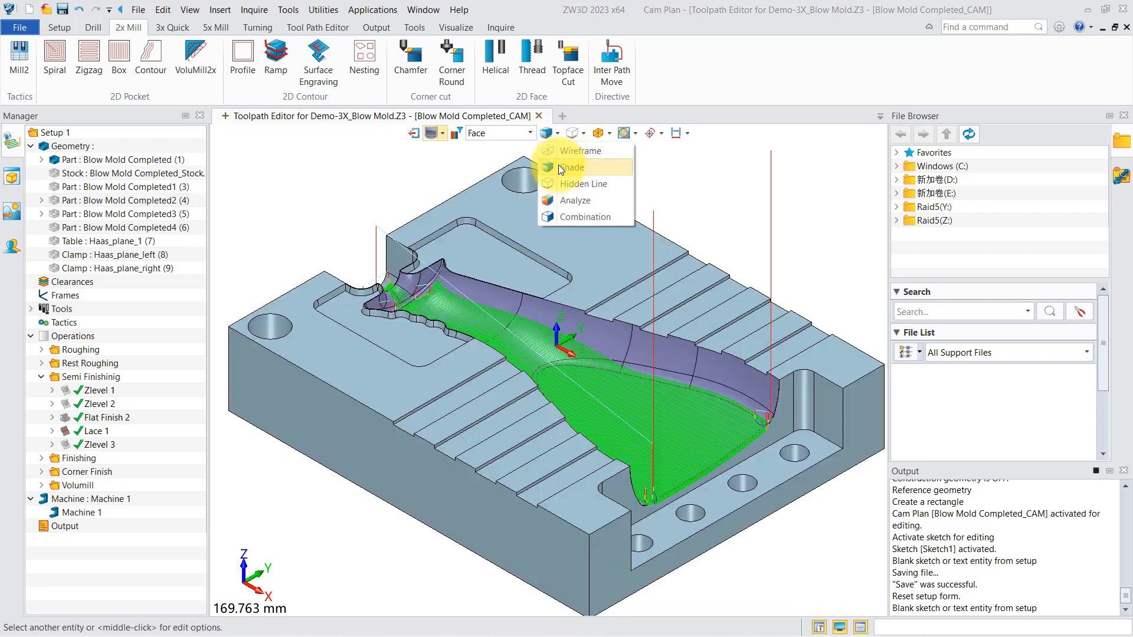
# Step: View the mold from the top, return to the isometric view and end the active selection
pyautogui.click(609, 133)
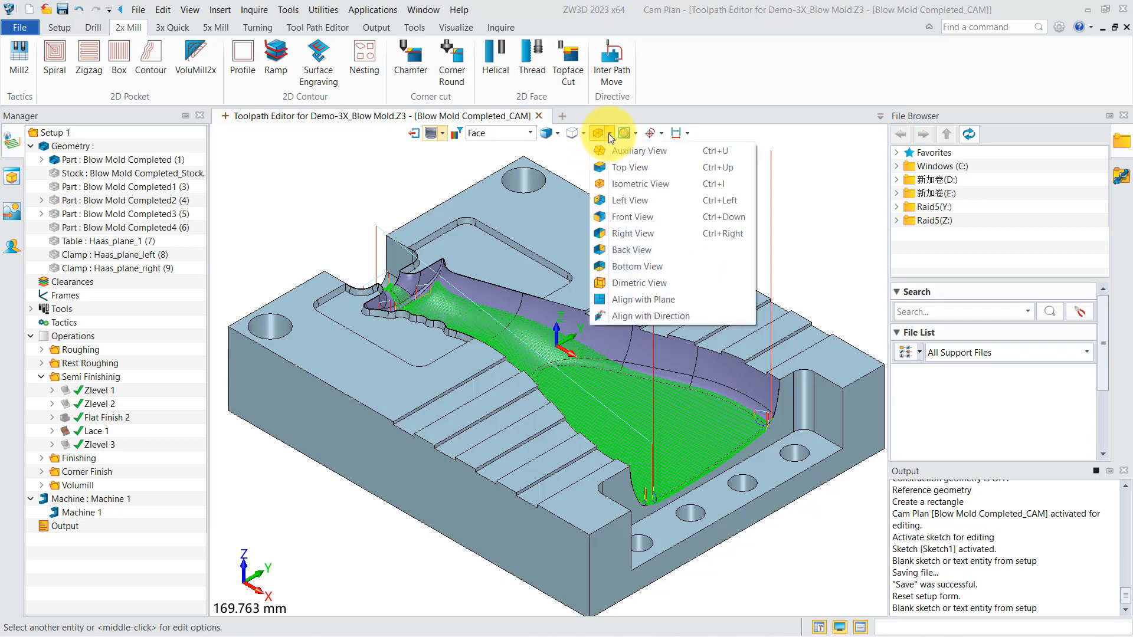
pyautogui.click(621, 168)
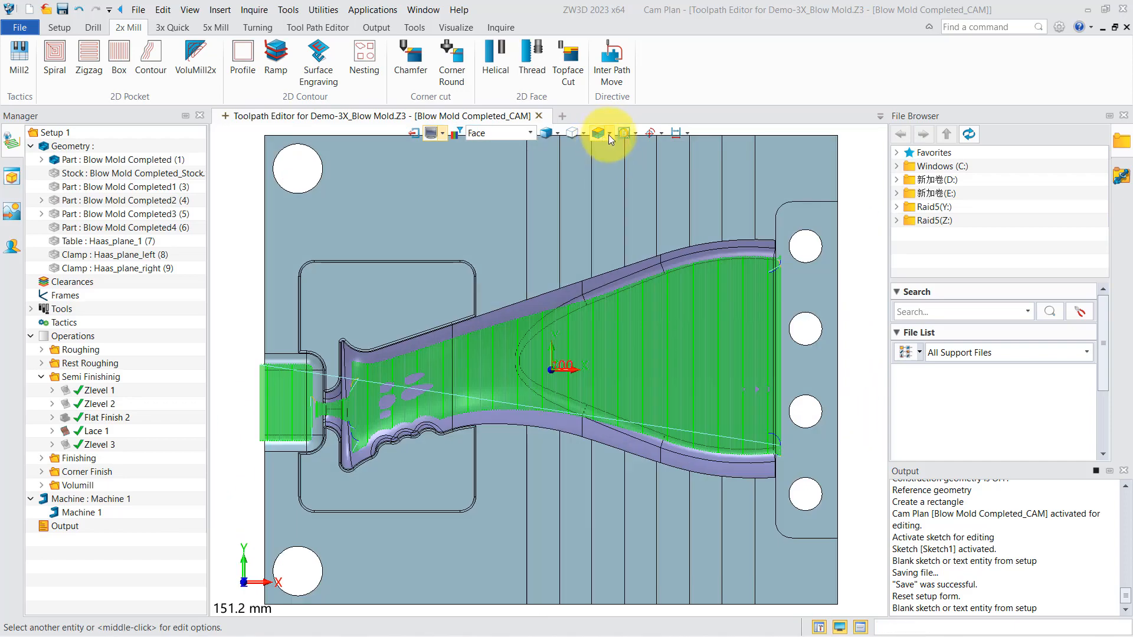
pyautogui.click(608, 133)
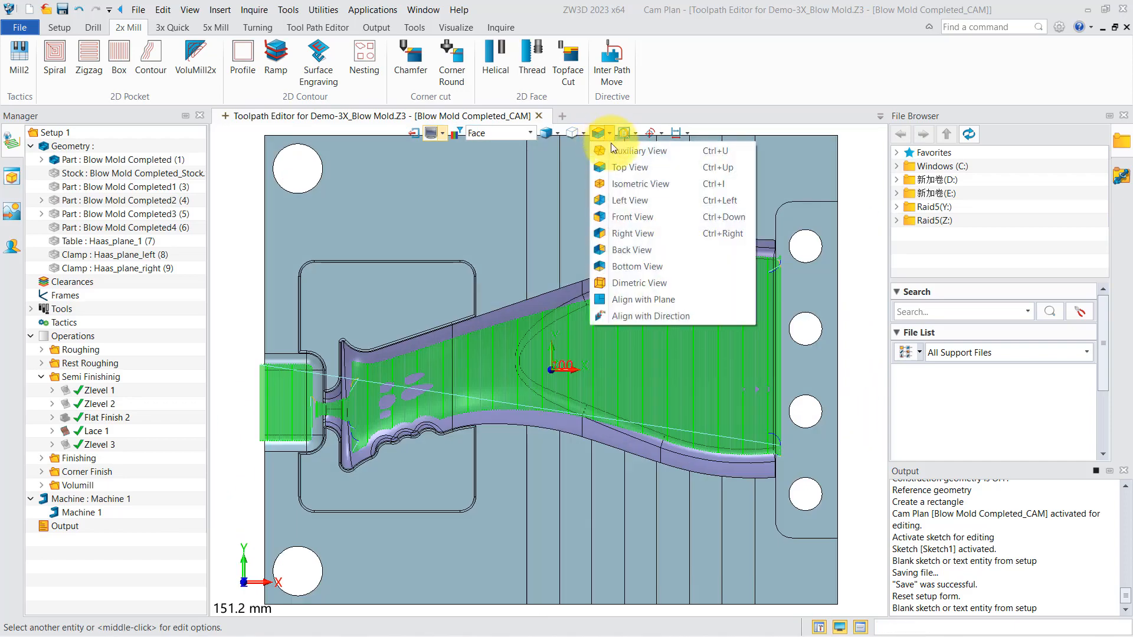
pyautogui.click(632, 185)
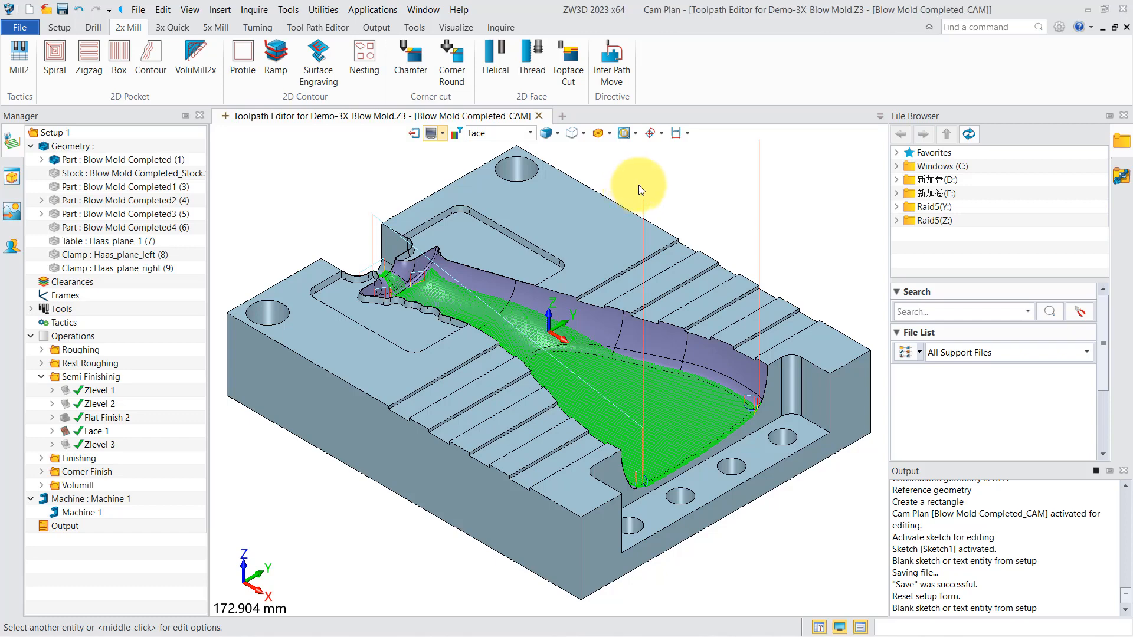
pyautogui.middleClick(638, 186)
pyautogui.click(641, 195)
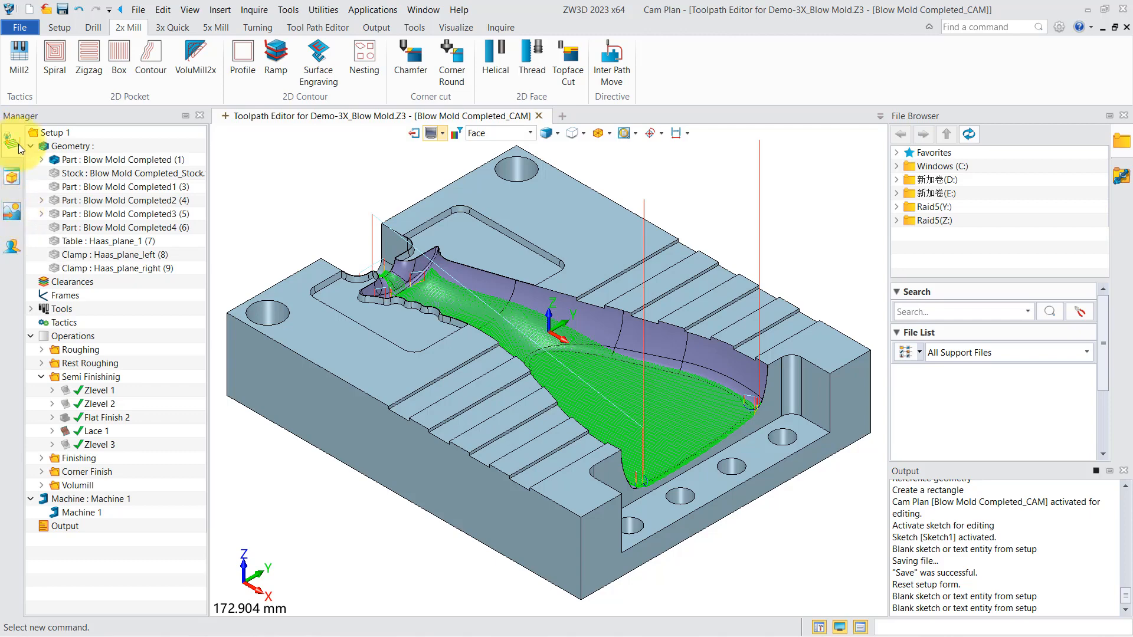
# Step: Review which items the CAM plan manager displays in the settings of Setup 1 and accept them
pyautogui.rightClick(53, 133)
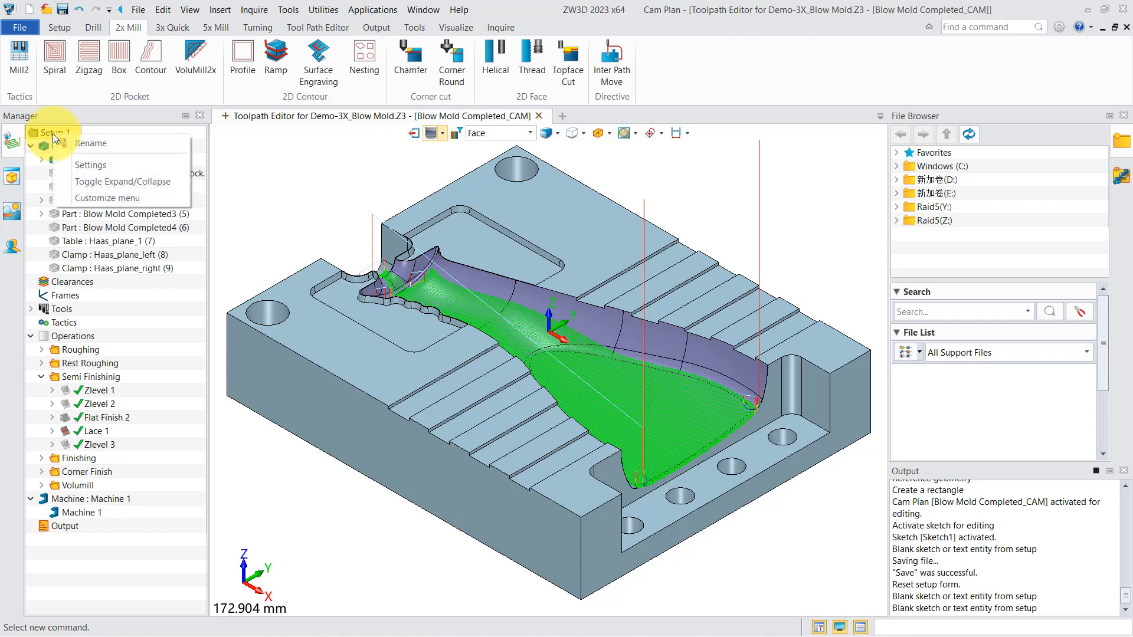
pyautogui.click(85, 165)
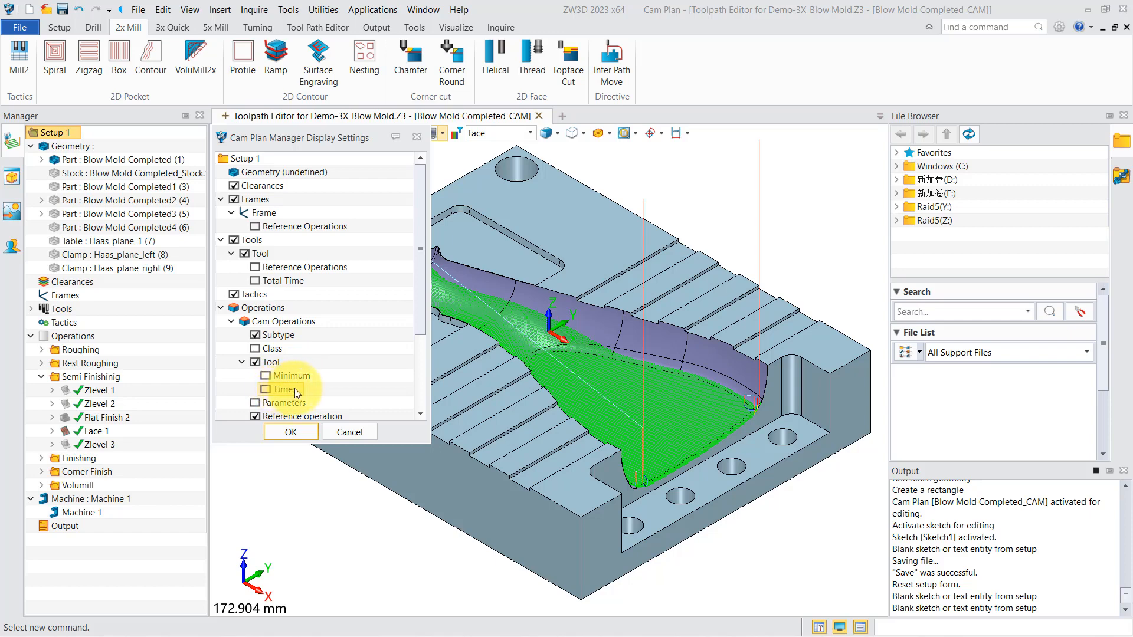
pyautogui.click(296, 432)
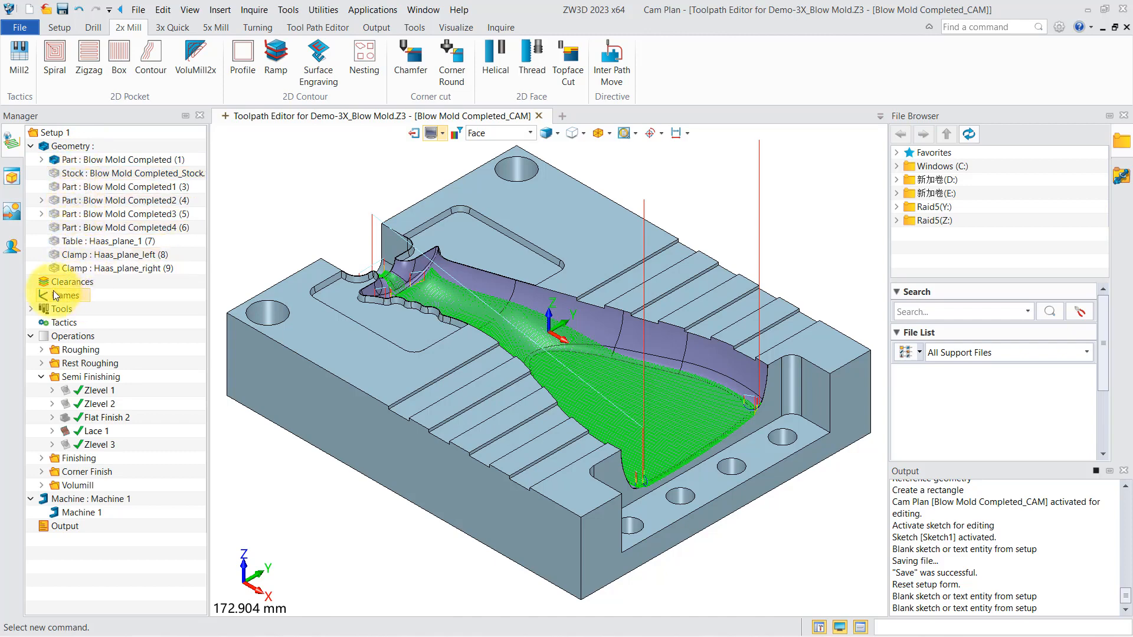
# Step: Review the Clearances settings of Setup 1 without changing them and look at the commands available for Frames
pyautogui.doubleClick(73, 283)
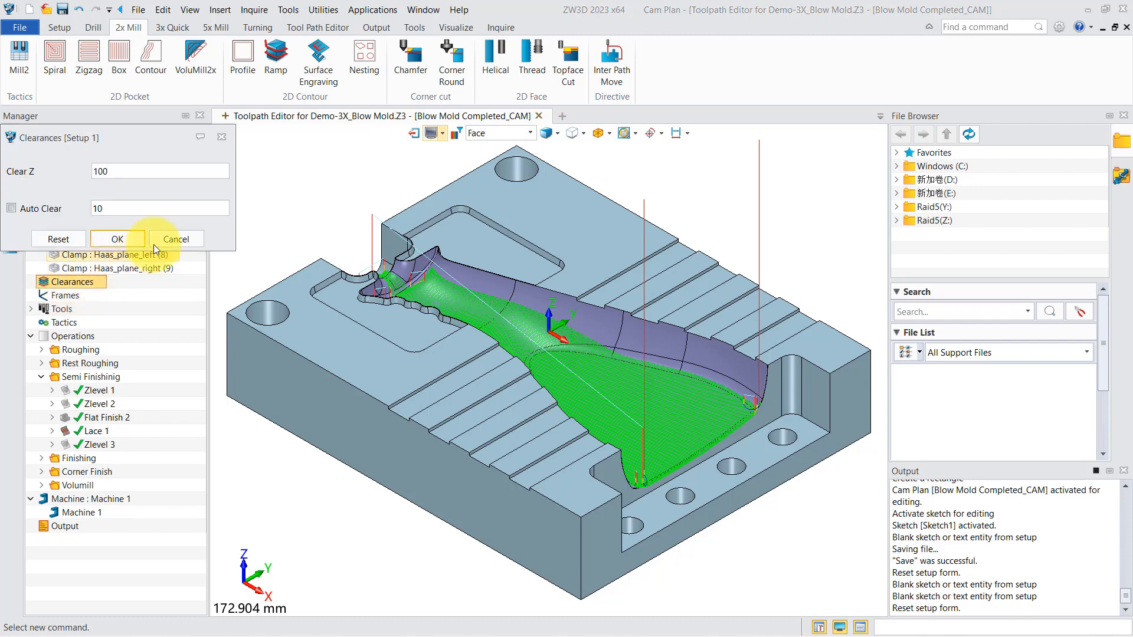
pyautogui.click(167, 237)
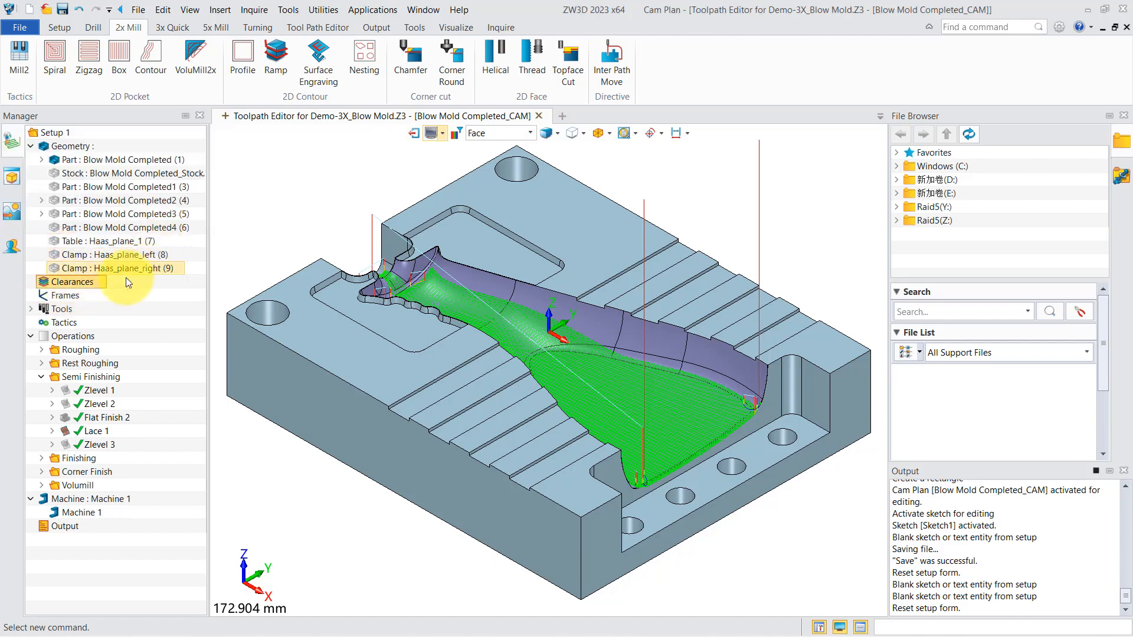
pyautogui.rightClick(75, 301)
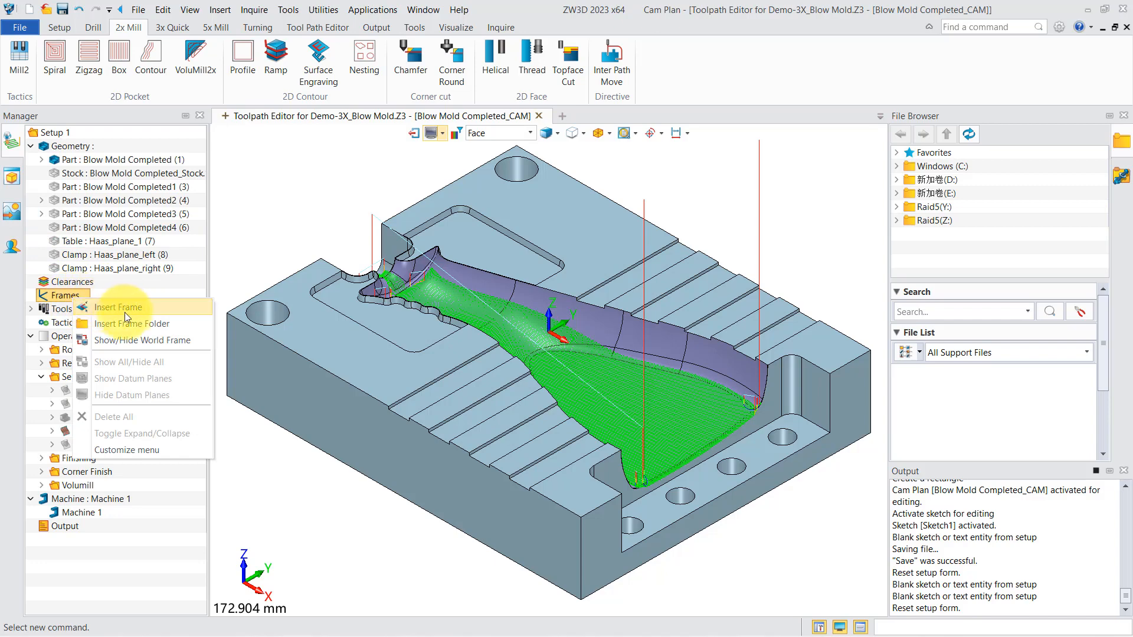
pyautogui.click(80, 298)
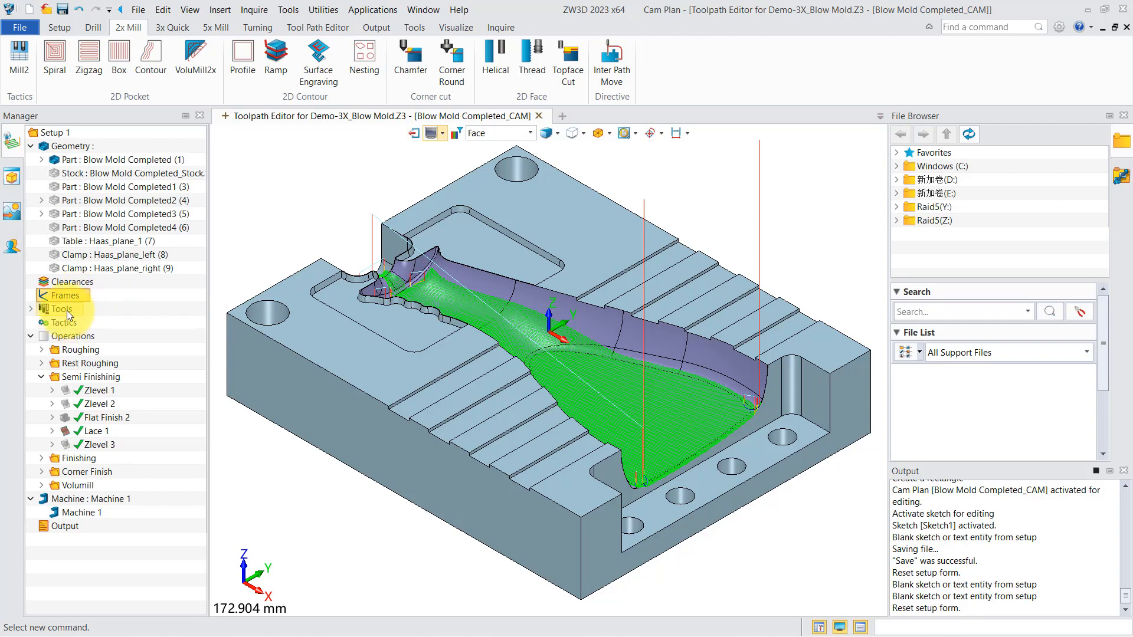
# Step: Look through the commands available for Tools and Tactics, and briefly expand the tool list of Setup 1
pyautogui.rightClick(66, 310)
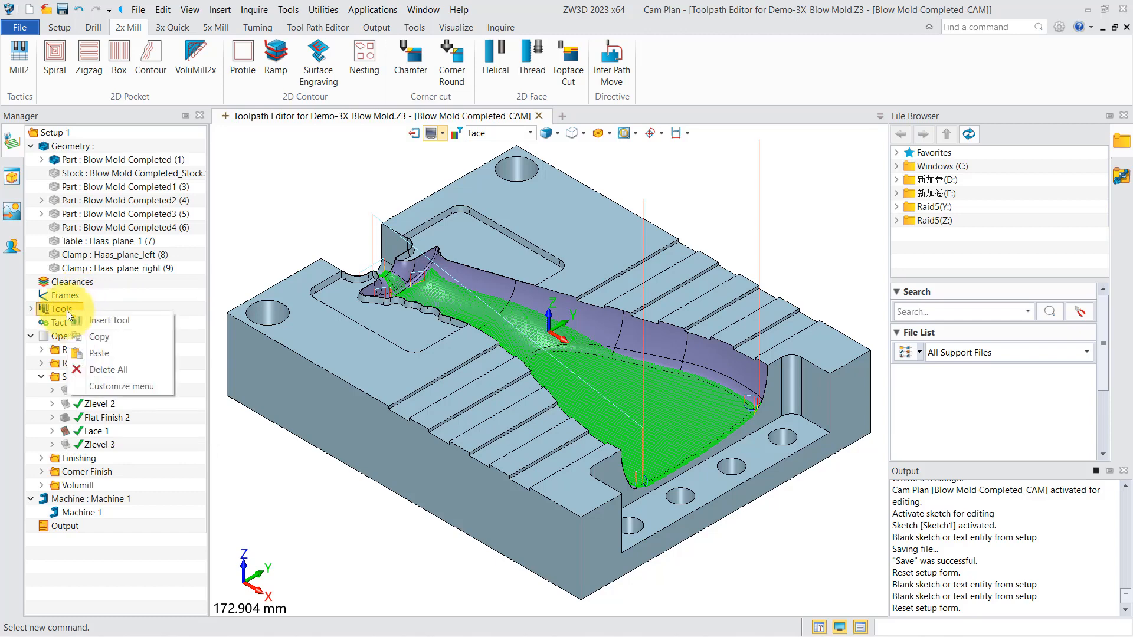
pyautogui.click(111, 303)
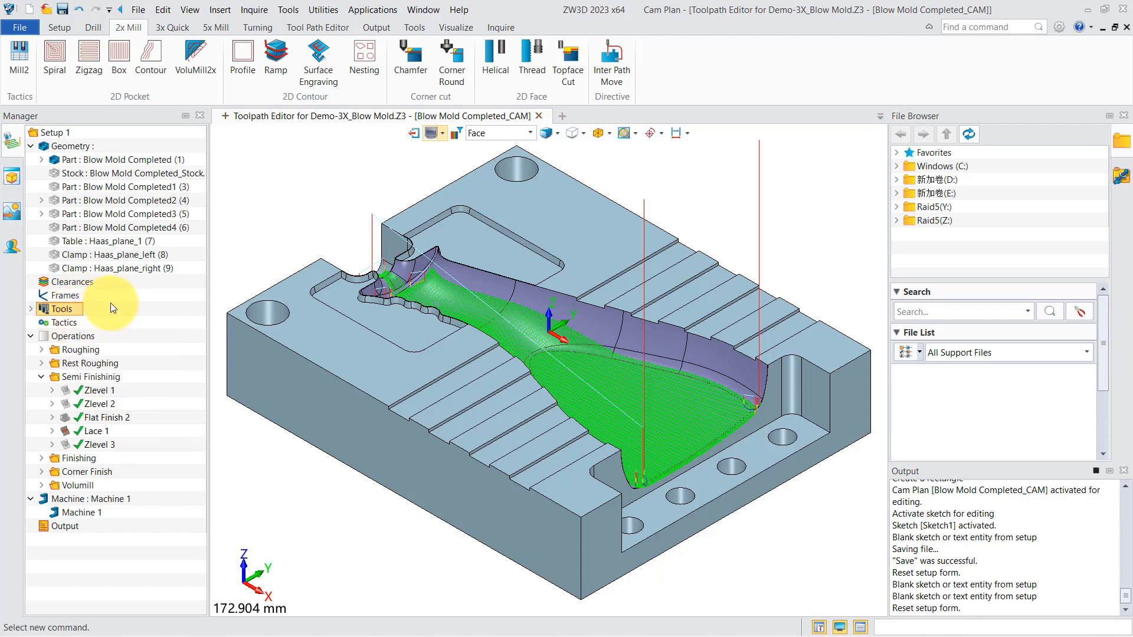
pyautogui.click(31, 308)
pyautogui.click(31, 308)
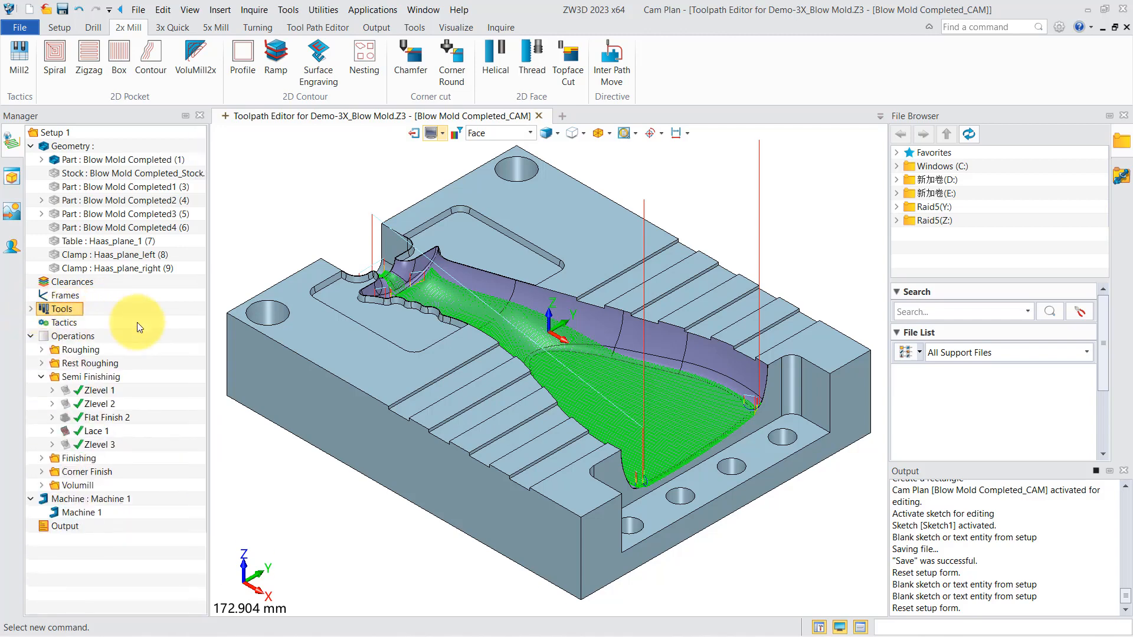
pyautogui.rightClick(73, 324)
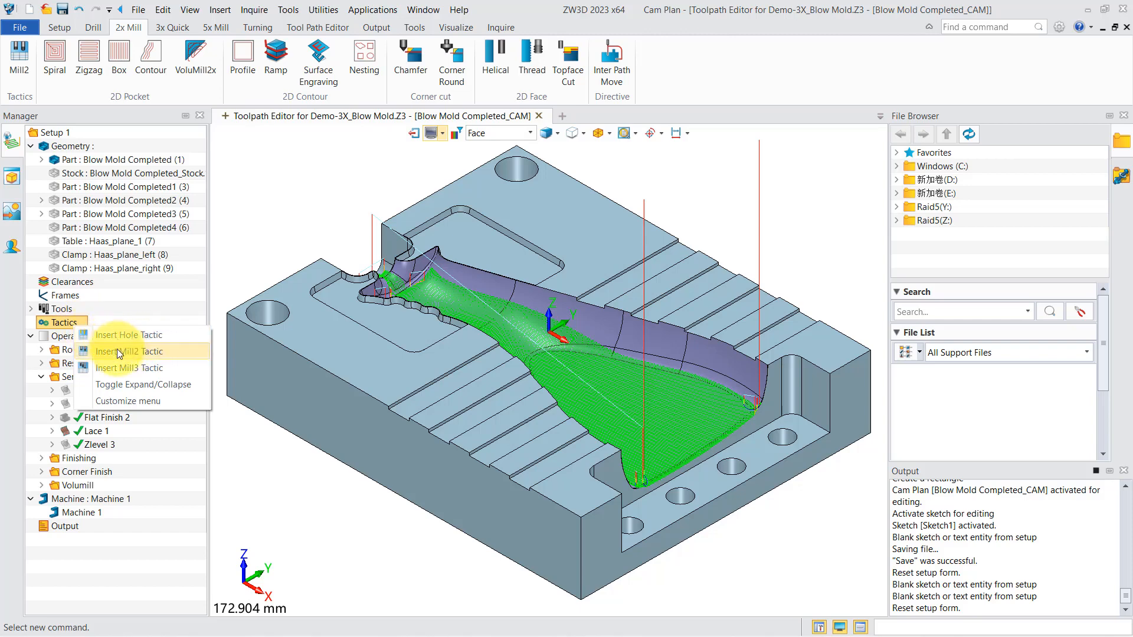
pyautogui.click(167, 316)
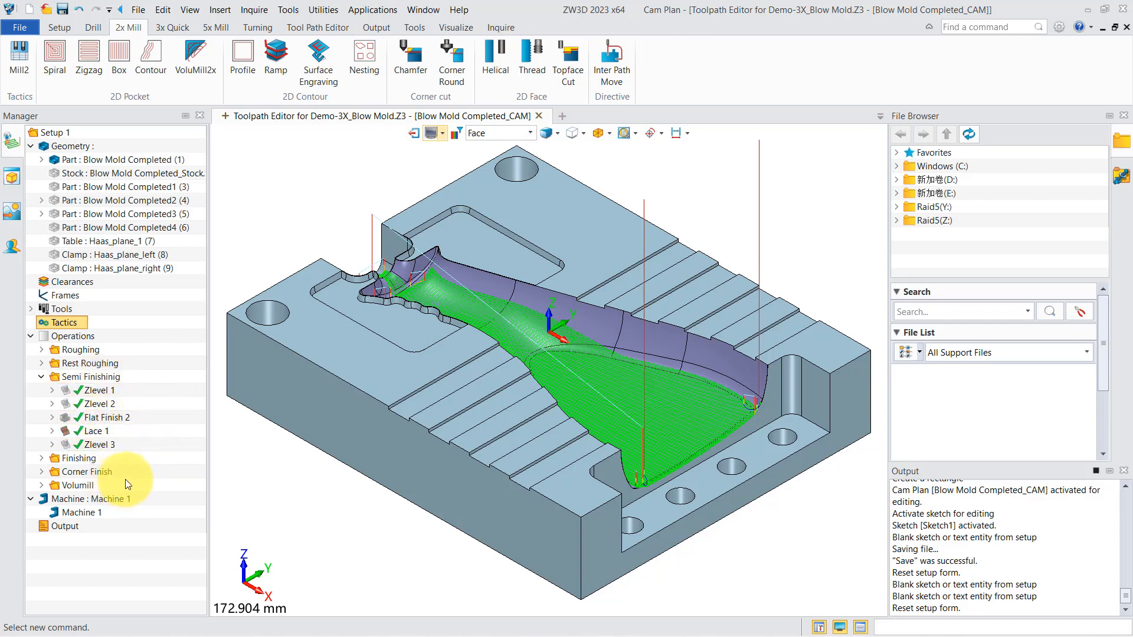
# Step: Inspect the definition of Machine 1 and browse its available post configurations without choosing another one
pyautogui.doubleClick(86, 511)
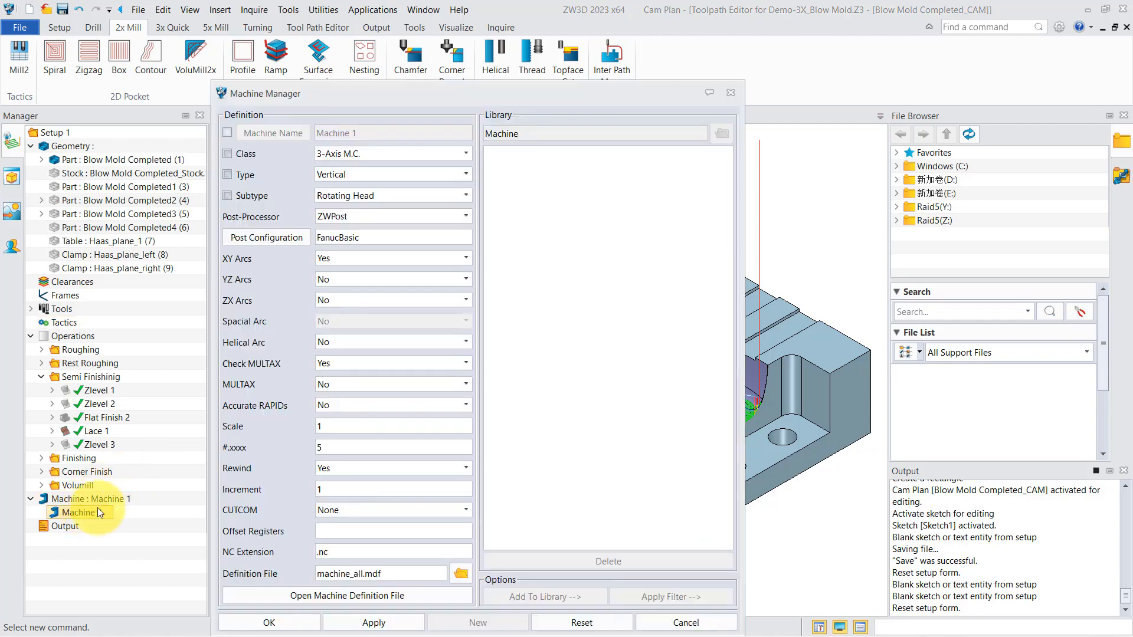
pyautogui.click(281, 242)
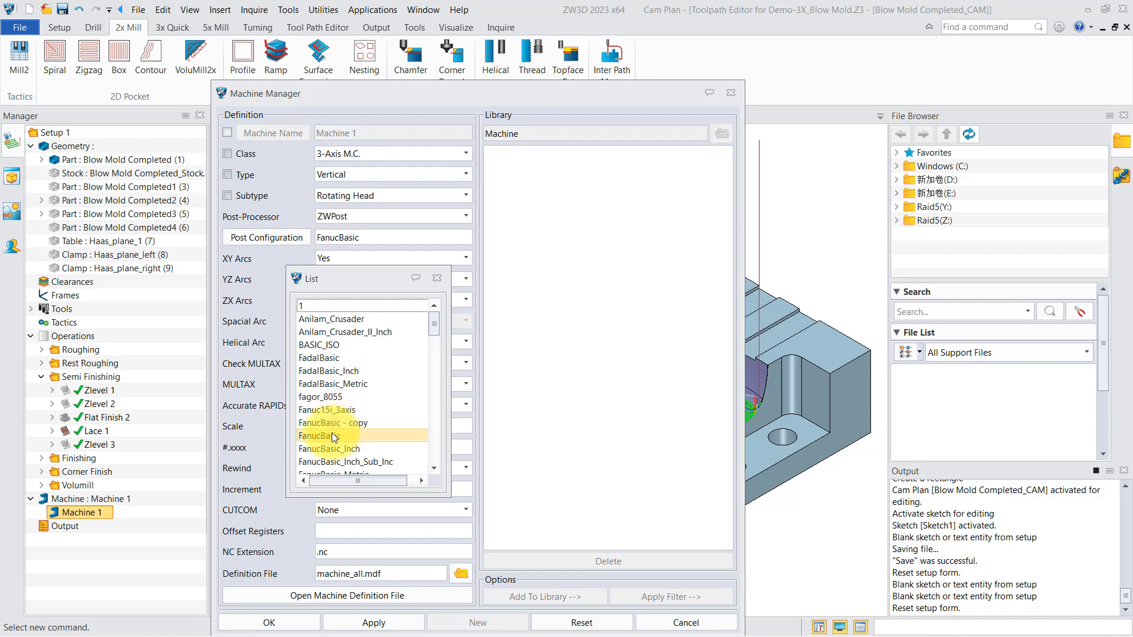
pyautogui.scroll(-3, 328, 434)
pyautogui.scroll(-6, 324, 423)
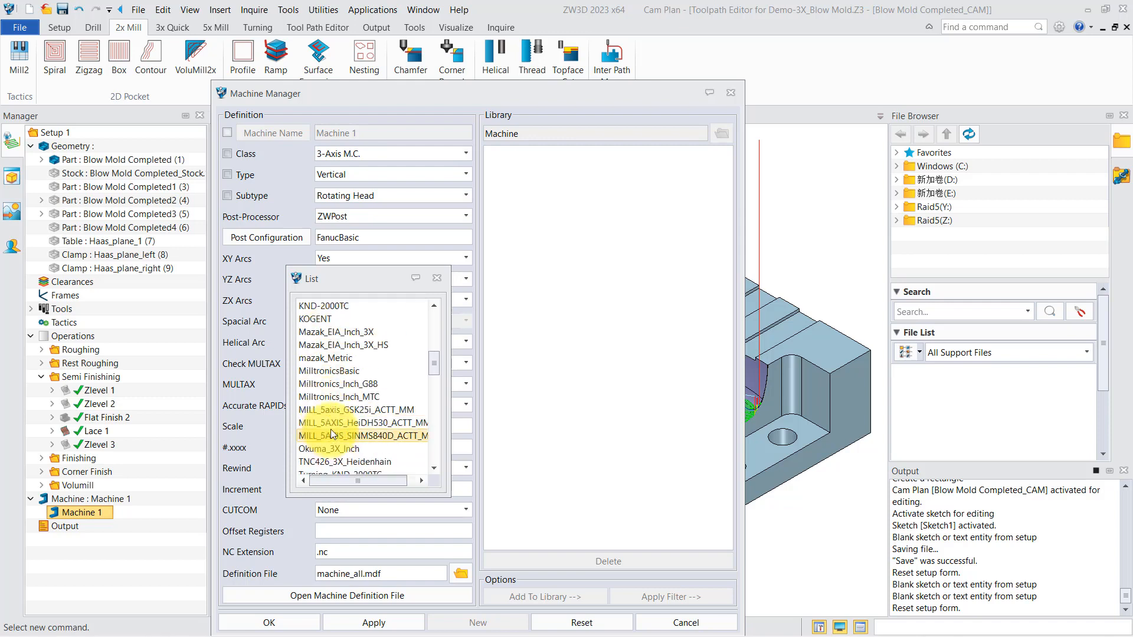
pyautogui.scroll(-8, 345, 397)
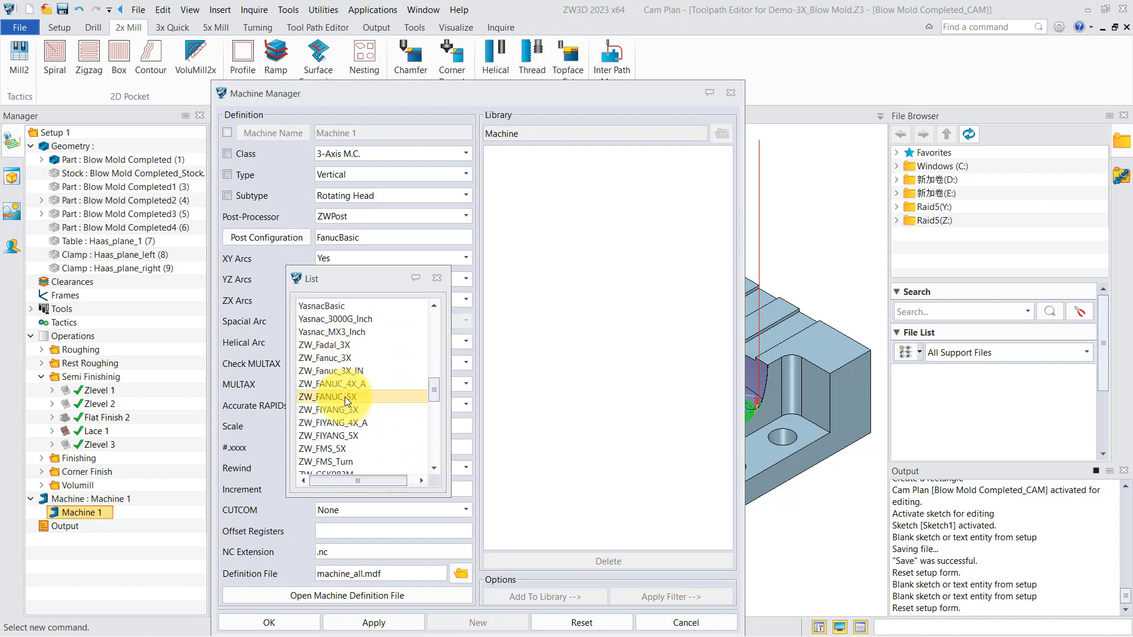
pyautogui.scroll(-3, 346, 396)
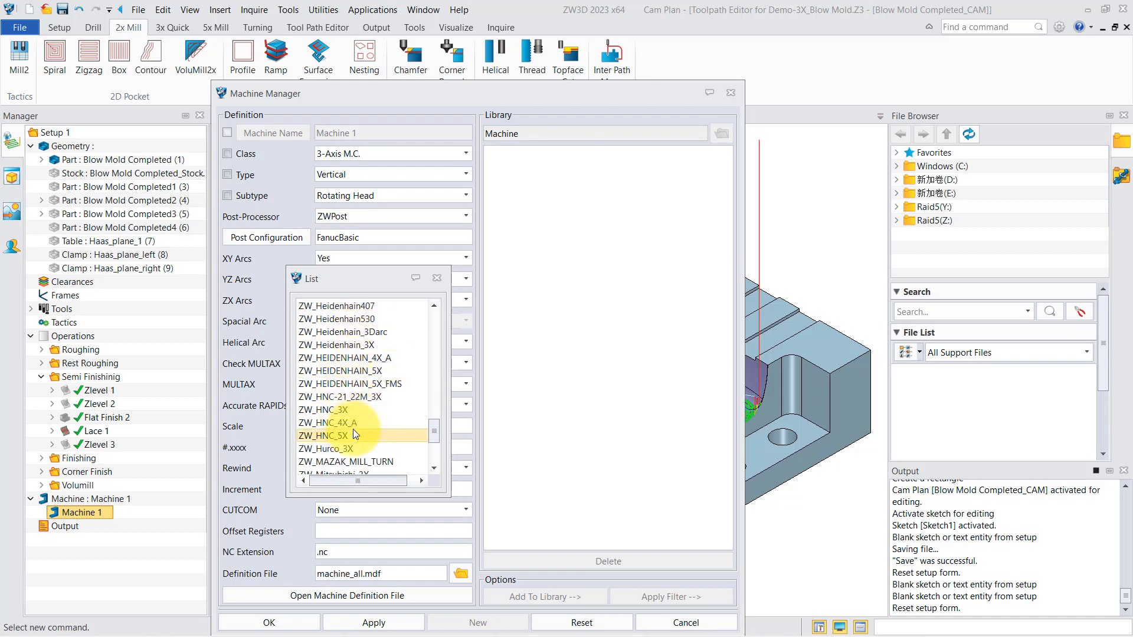
pyautogui.scroll(-2, 352, 426)
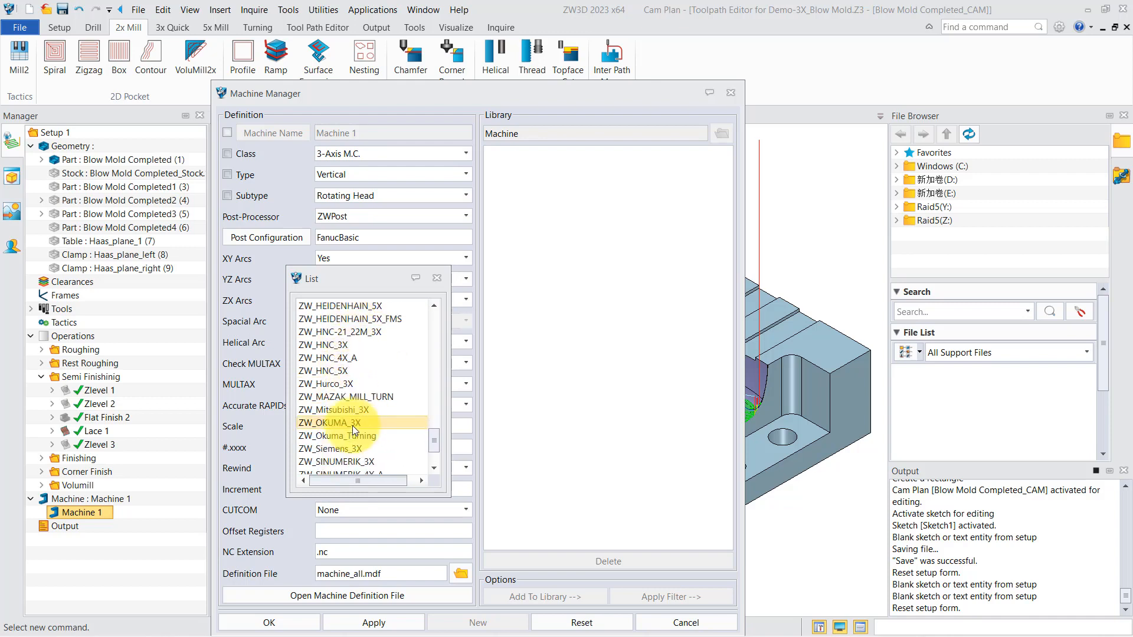
pyautogui.click(437, 279)
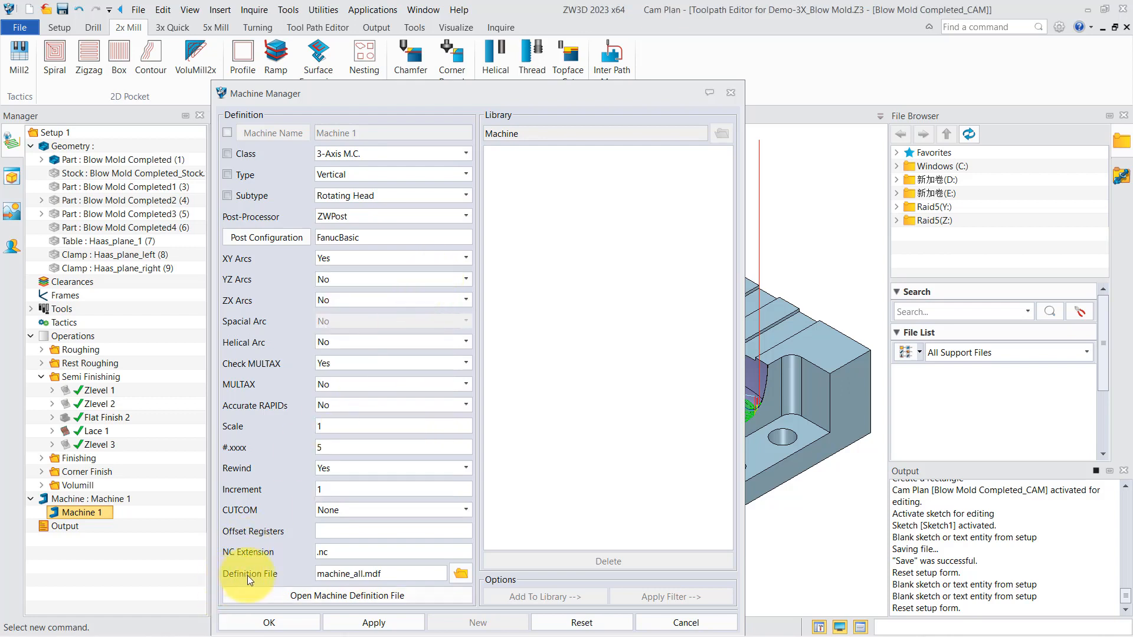
# Step: Look at the commands available for Output and dismiss the Machine Manager
pyautogui.rightClick(69, 527)
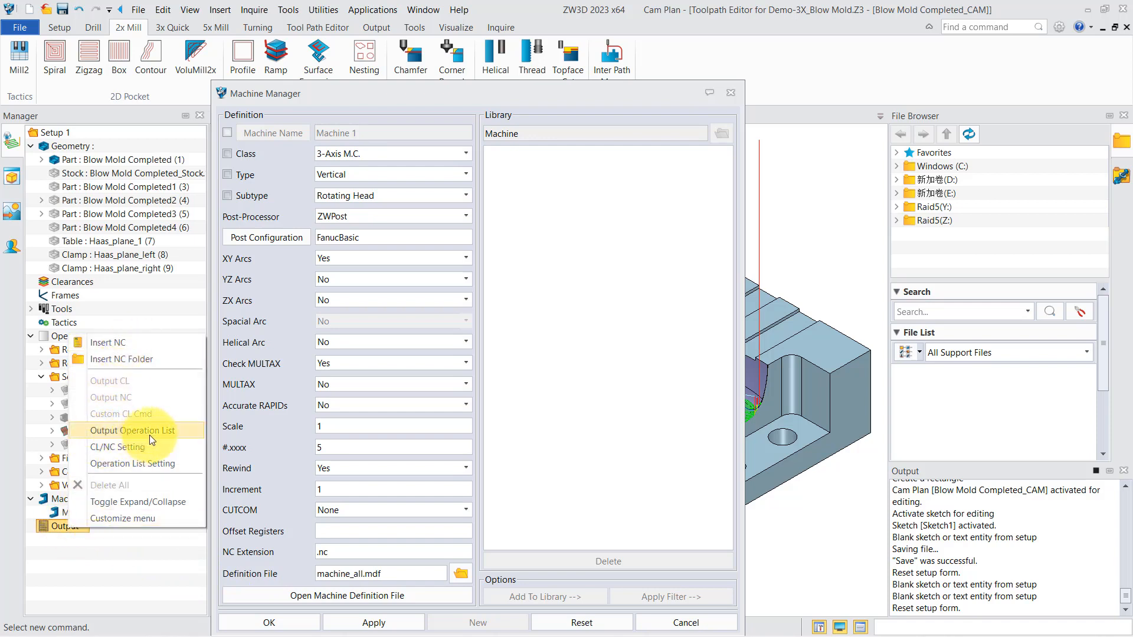
pyautogui.click(128, 565)
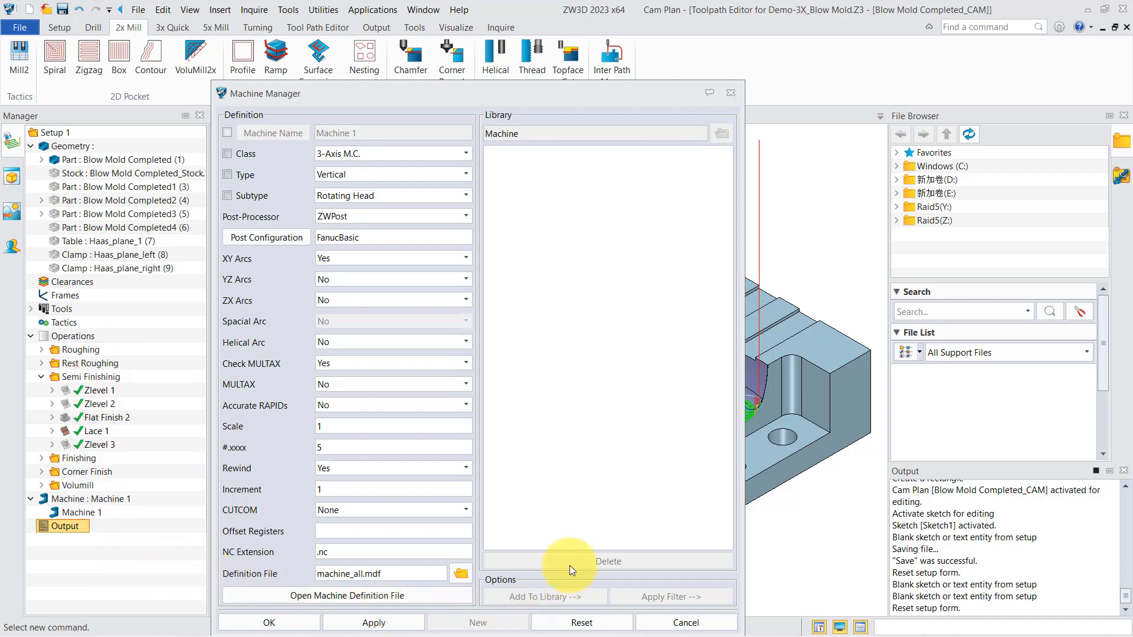
pyautogui.click(731, 92)
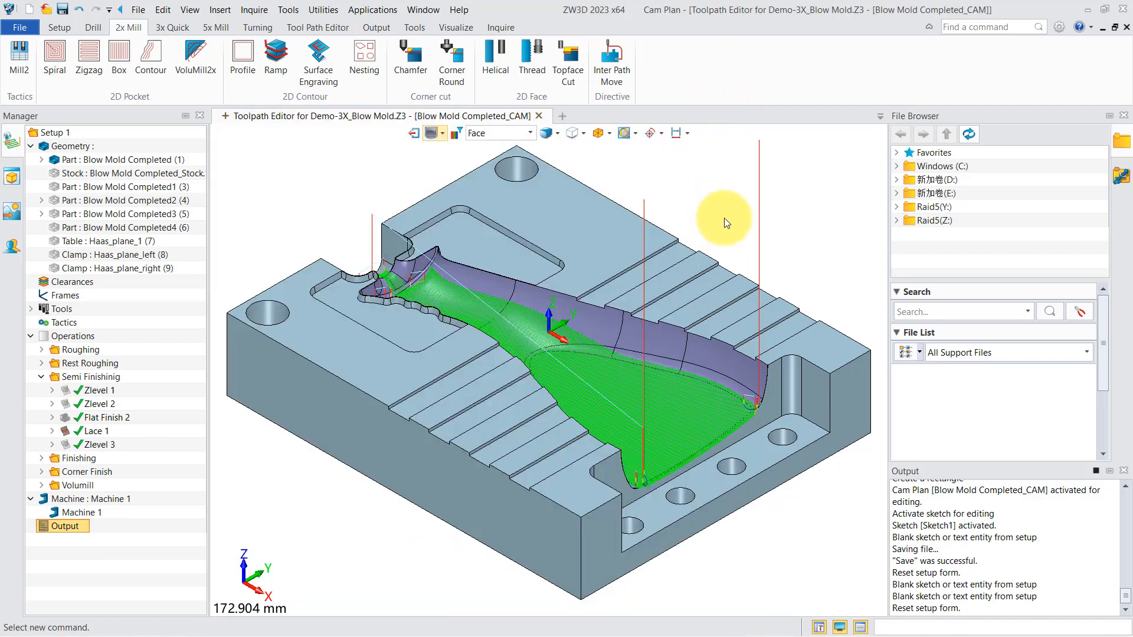
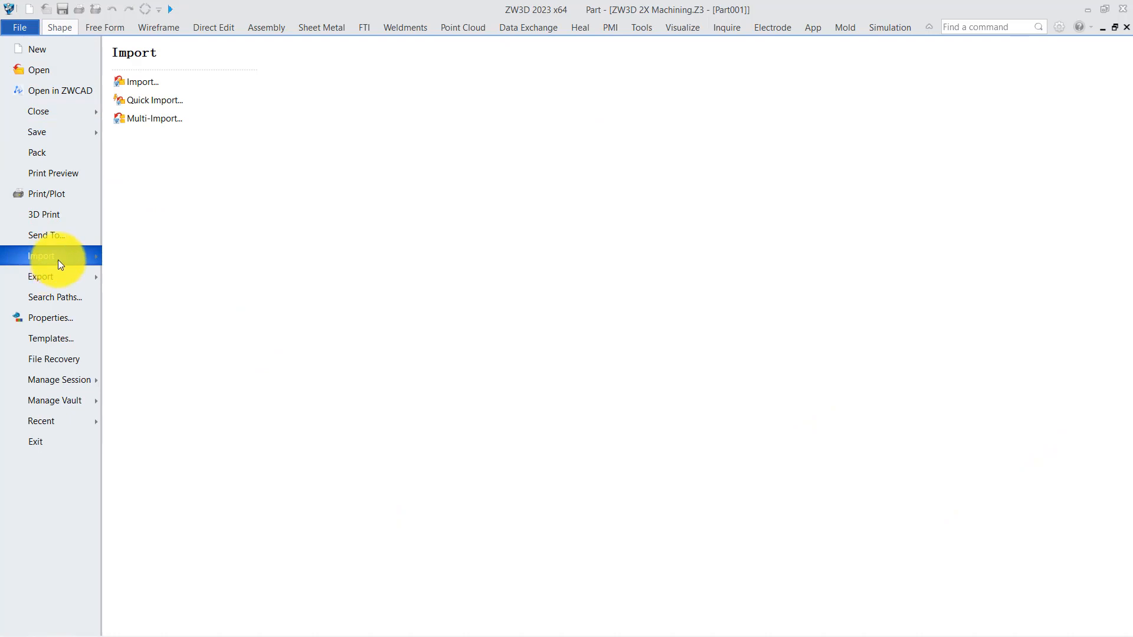
# Step: Review the file formats supported for importing a model and leave the import without selecting a file
pyautogui.click(155, 84)
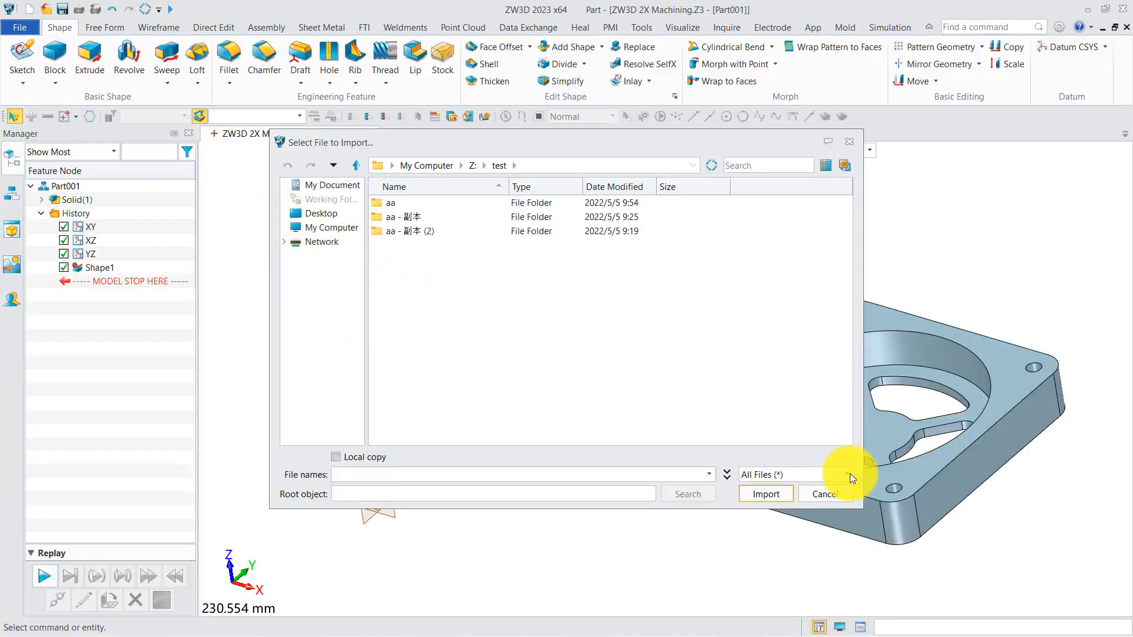
pyautogui.click(850, 474)
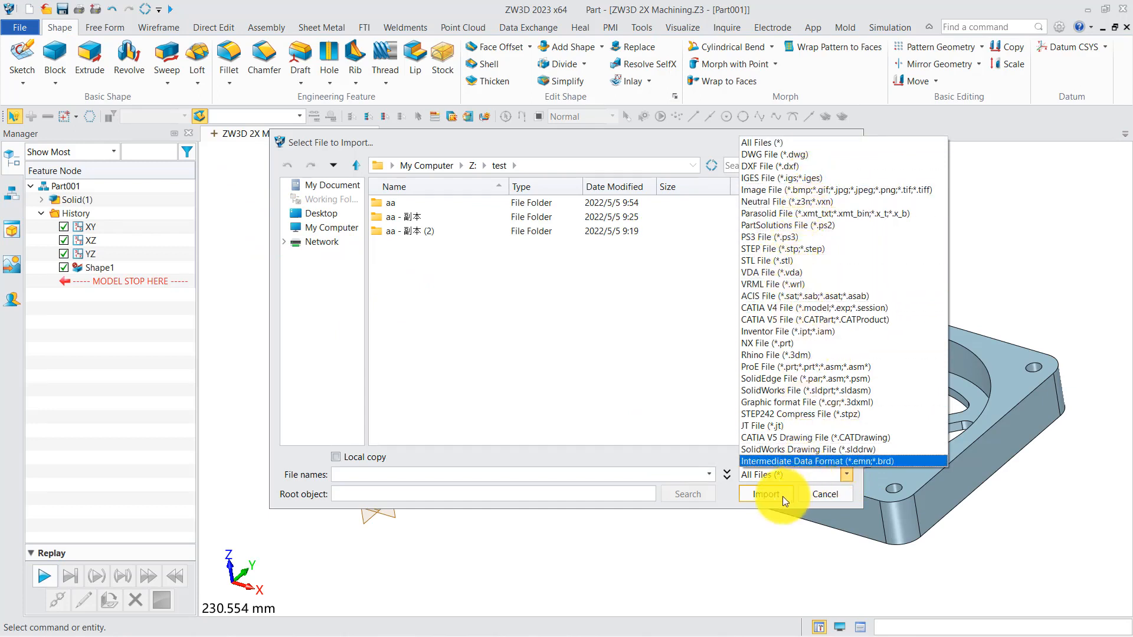
pyautogui.click(815, 491)
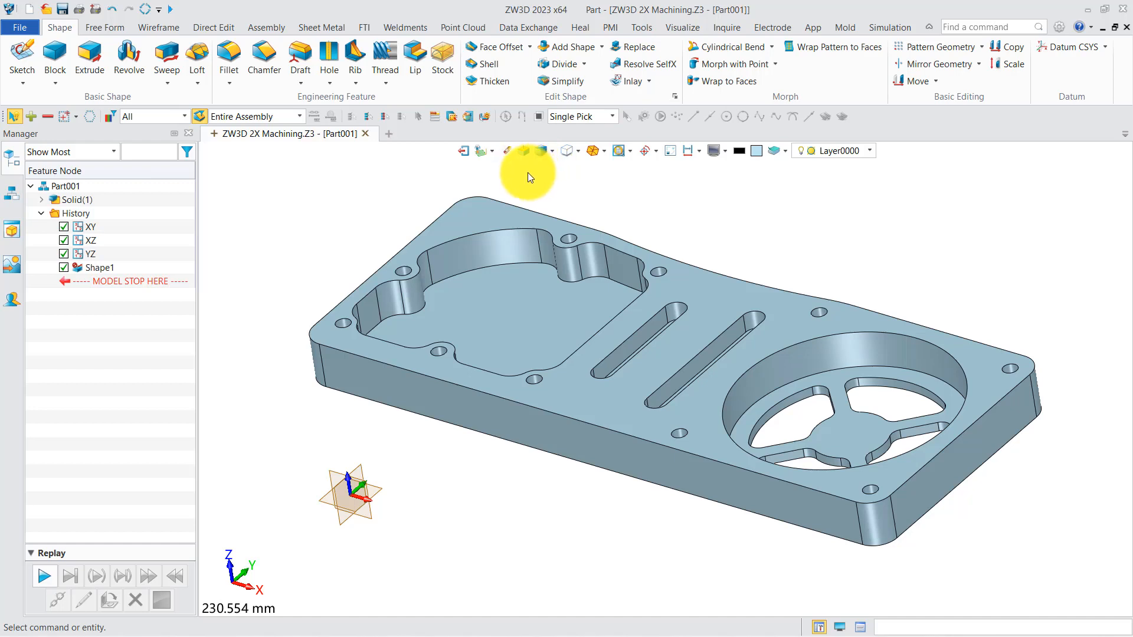
# Step: Create a CAM plan from the open part using MillTemplate
pyautogui.click(493, 152)
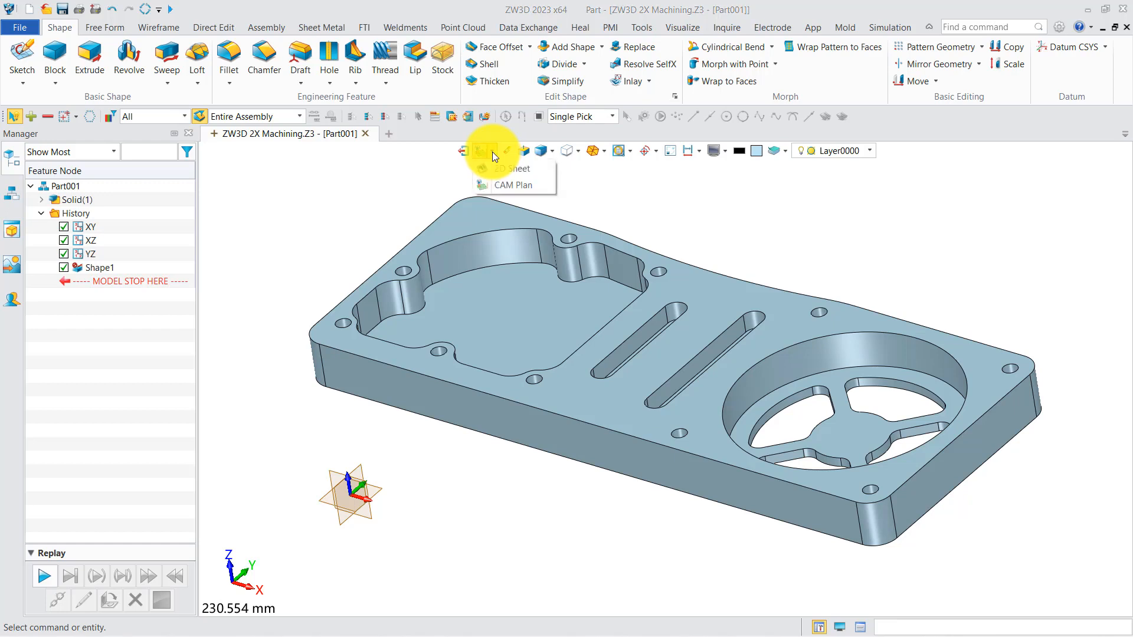
pyautogui.click(637, 189)
pyautogui.rightClick(640, 189)
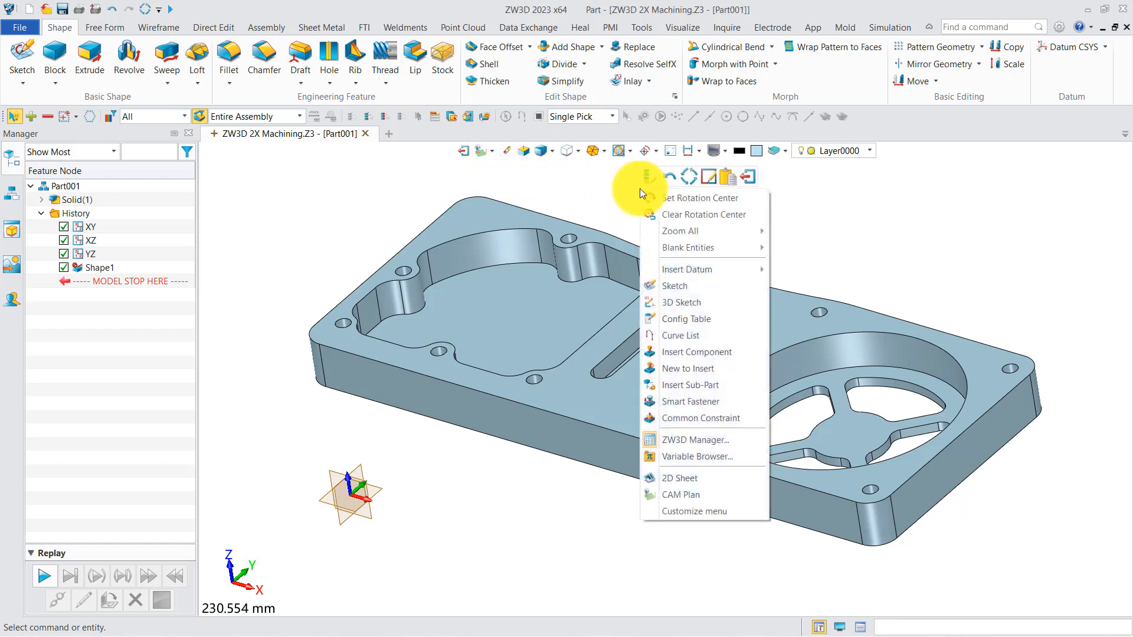
pyautogui.click(681, 495)
pyautogui.click(534, 241)
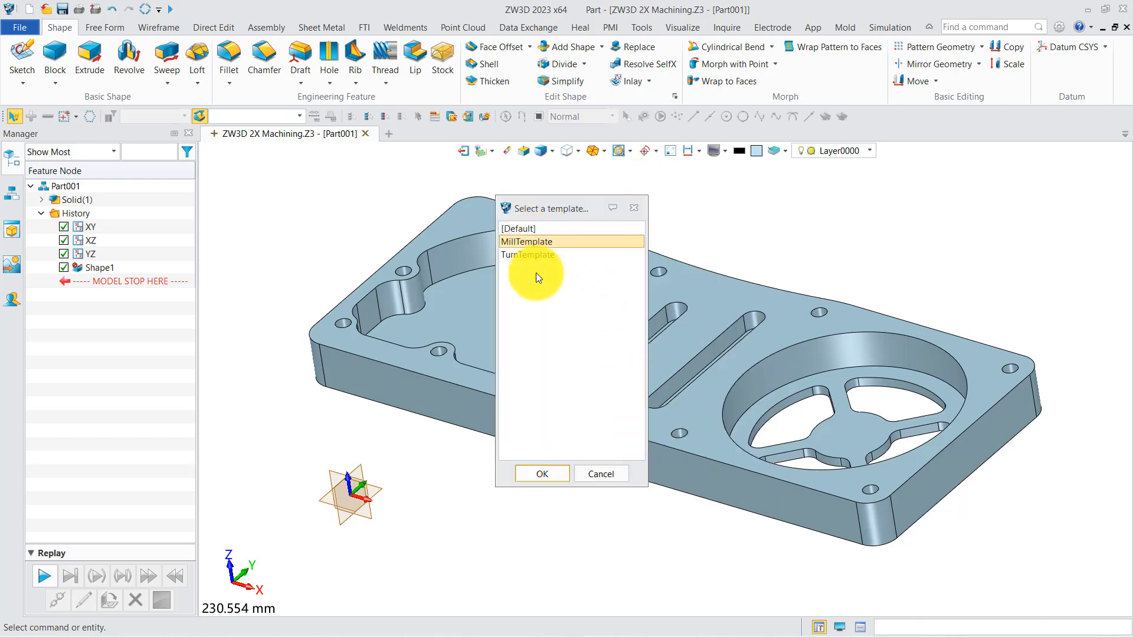
pyautogui.click(559, 477)
# Step: Inspect the part's position relative to the MCS frame and exit the CAM plan to the part
pyautogui.scroll(-5, 619, 349)
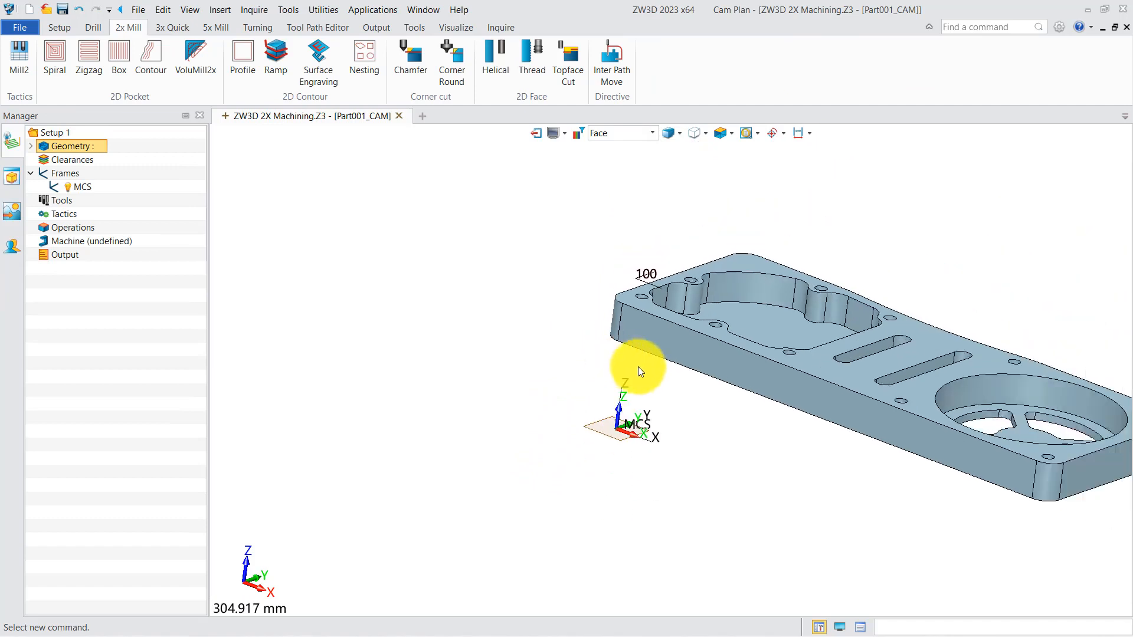
pyautogui.moveTo(641, 371); pyautogui.dragTo(447, 364, button='middle')
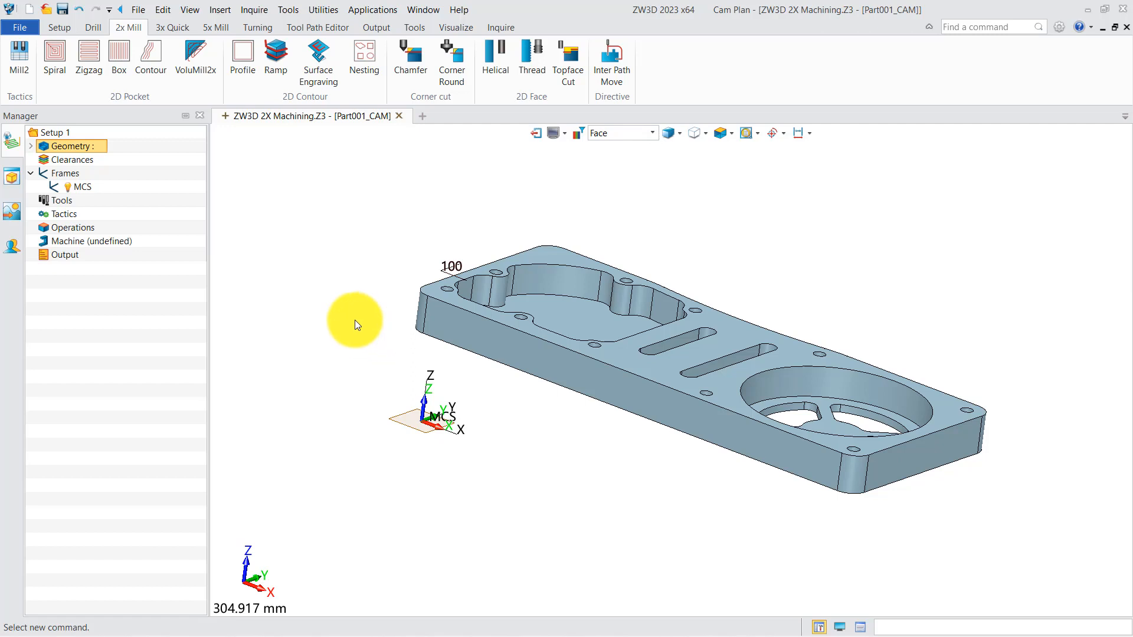
pyautogui.rightClick(355, 319)
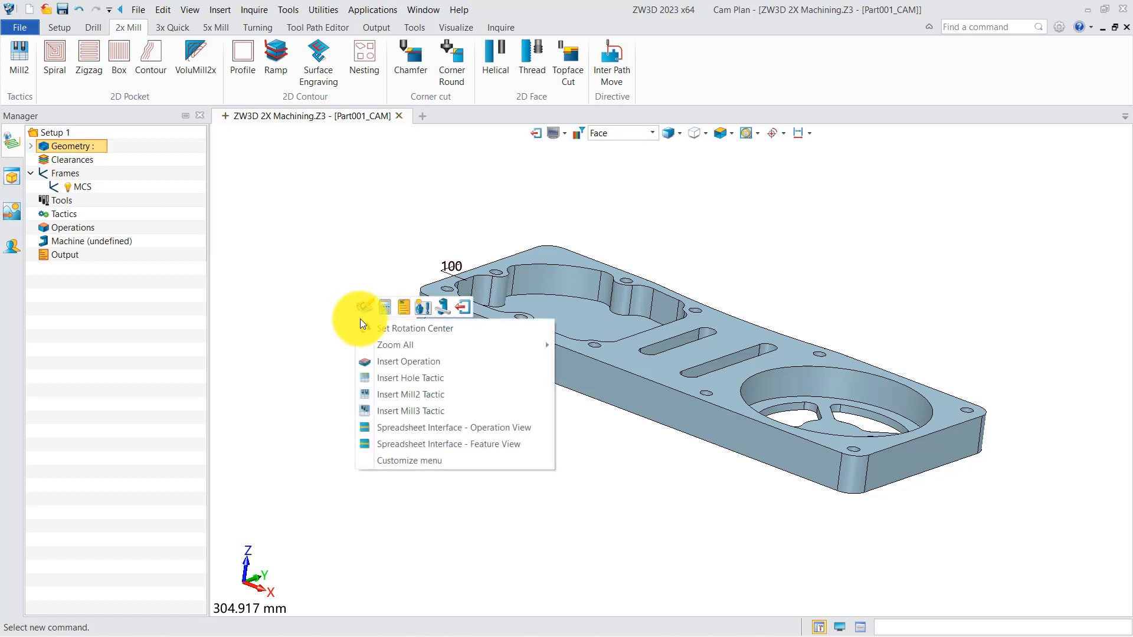
pyautogui.click(463, 306)
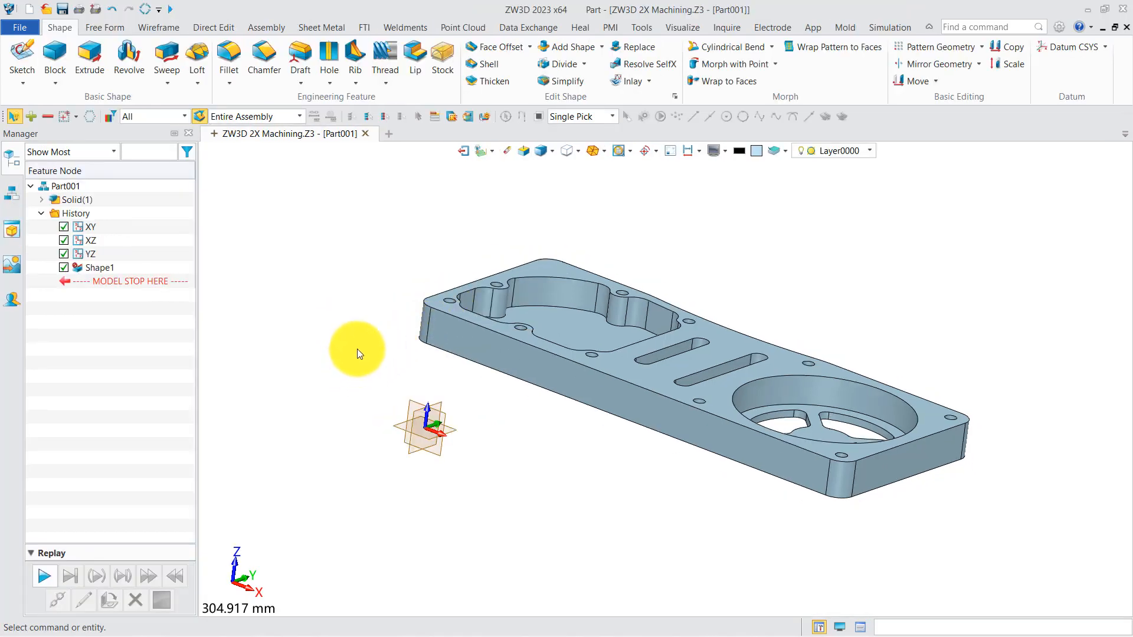
# Step: Move the solid point to point, from the 50 percent point between the midpoints of its two short upper edges to the origin 0
pyautogui.click(902, 81)
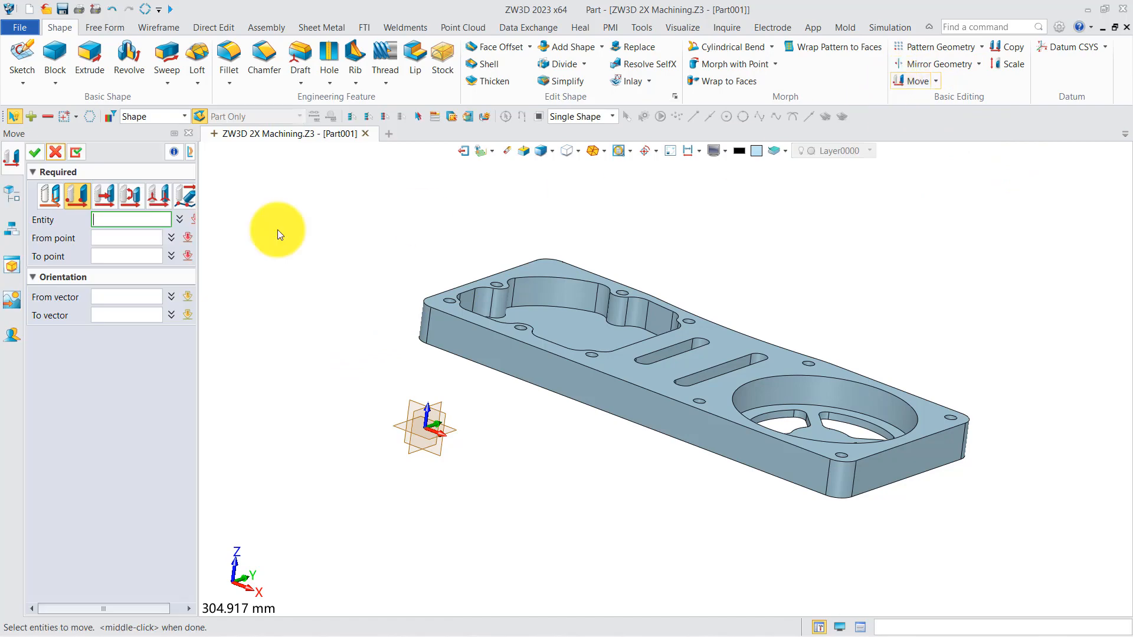
pyautogui.click(88, 204)
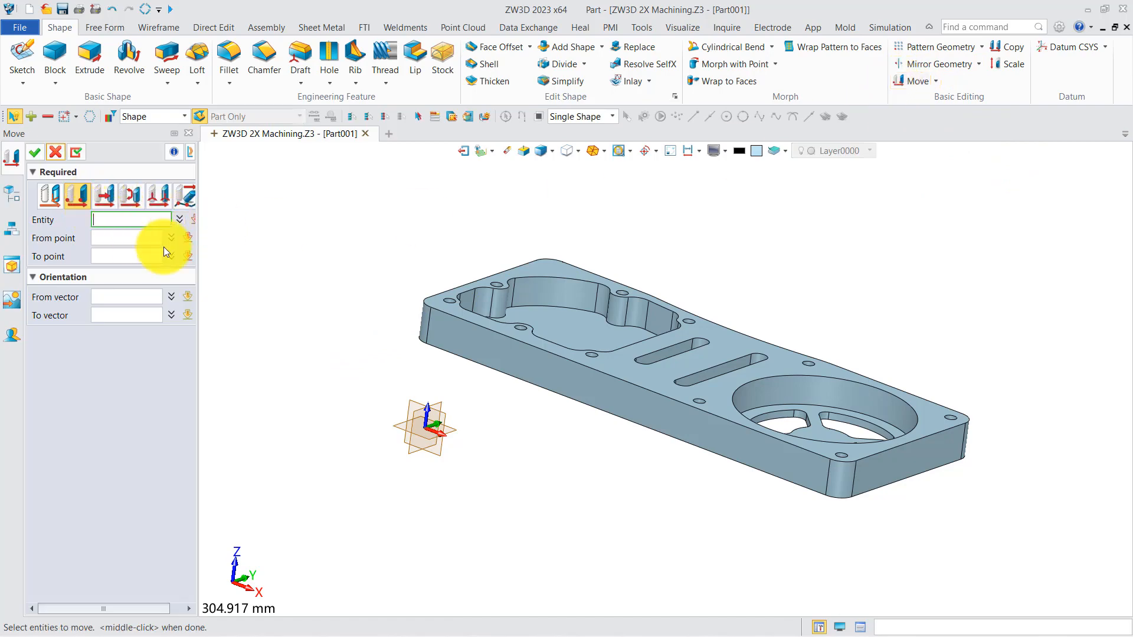
pyautogui.click(444, 317)
pyautogui.click(137, 239)
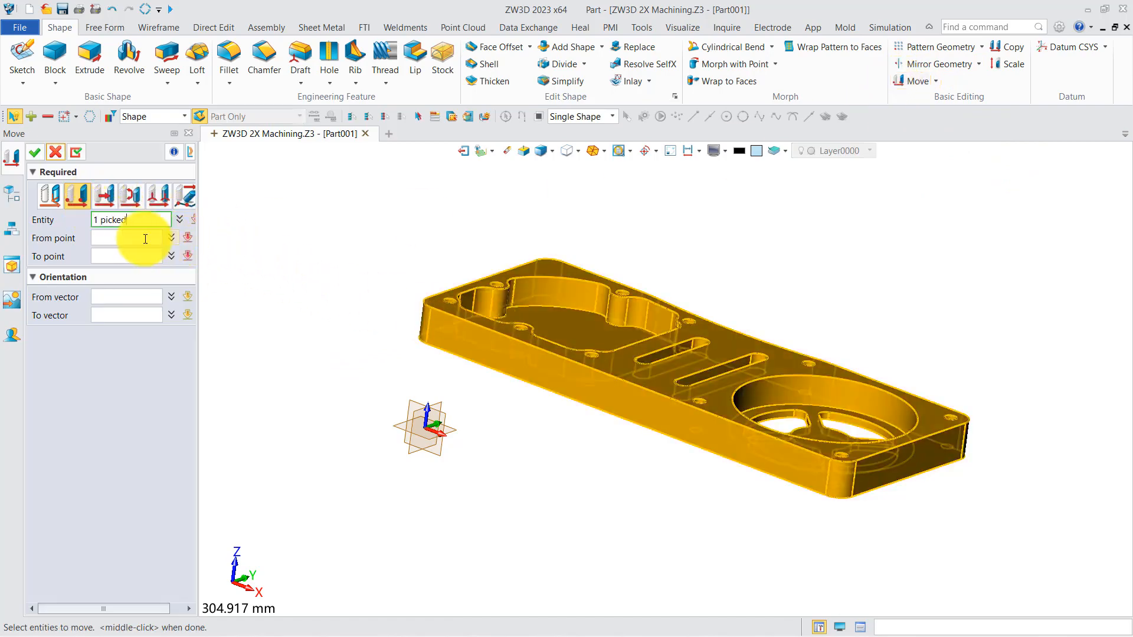
pyautogui.rightClick(295, 236)
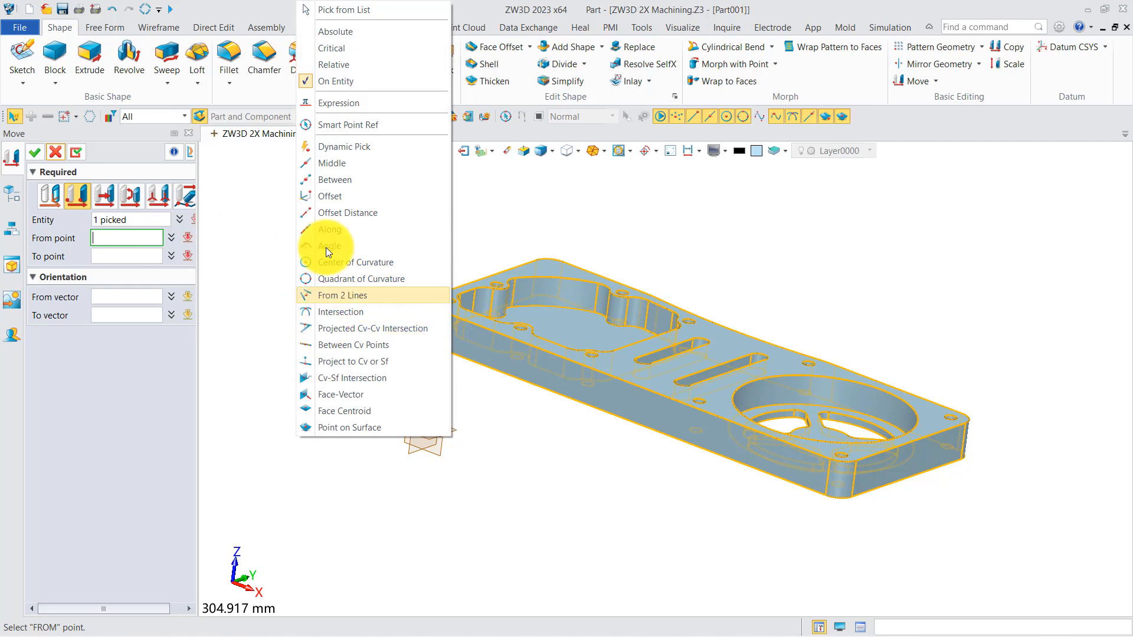
pyautogui.click(328, 179)
pyautogui.click(484, 272)
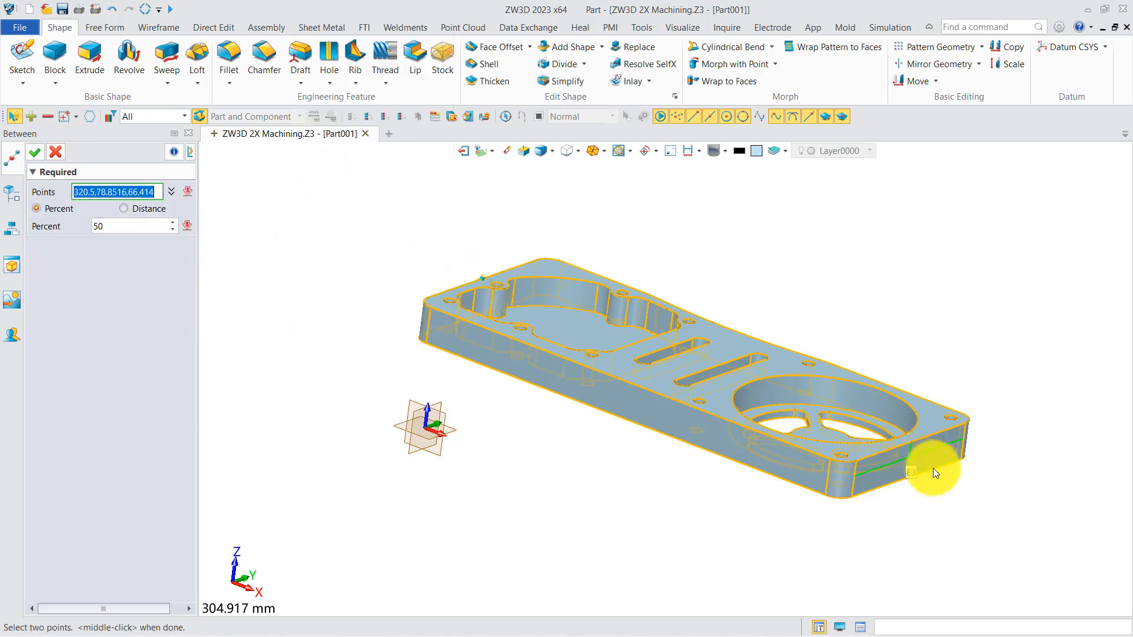
pyautogui.click(909, 447)
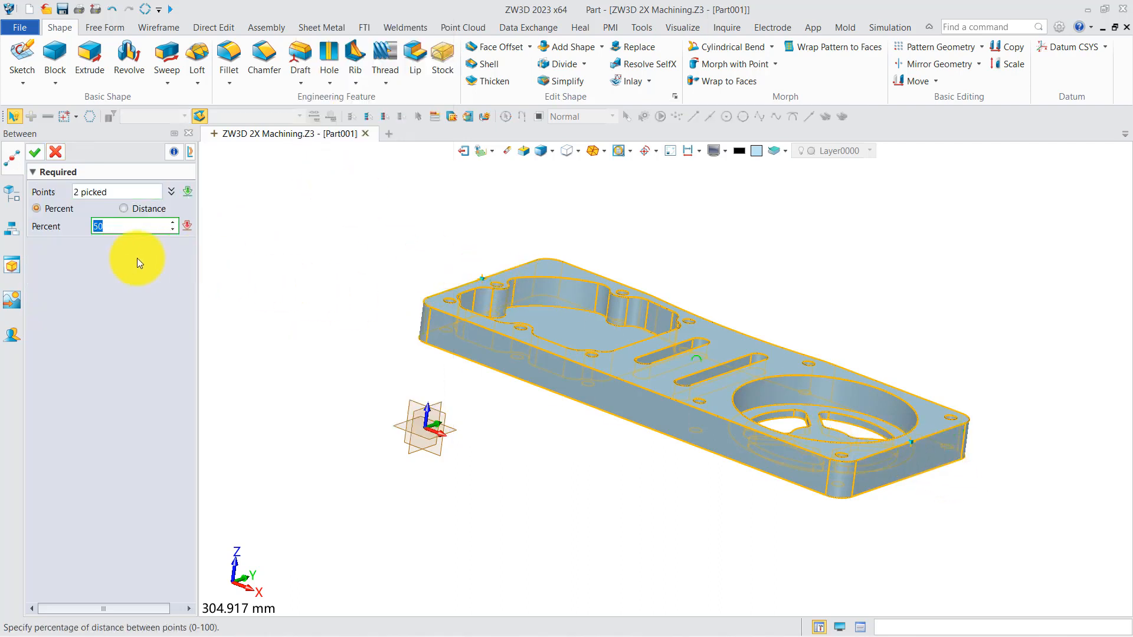
pyautogui.click(34, 152)
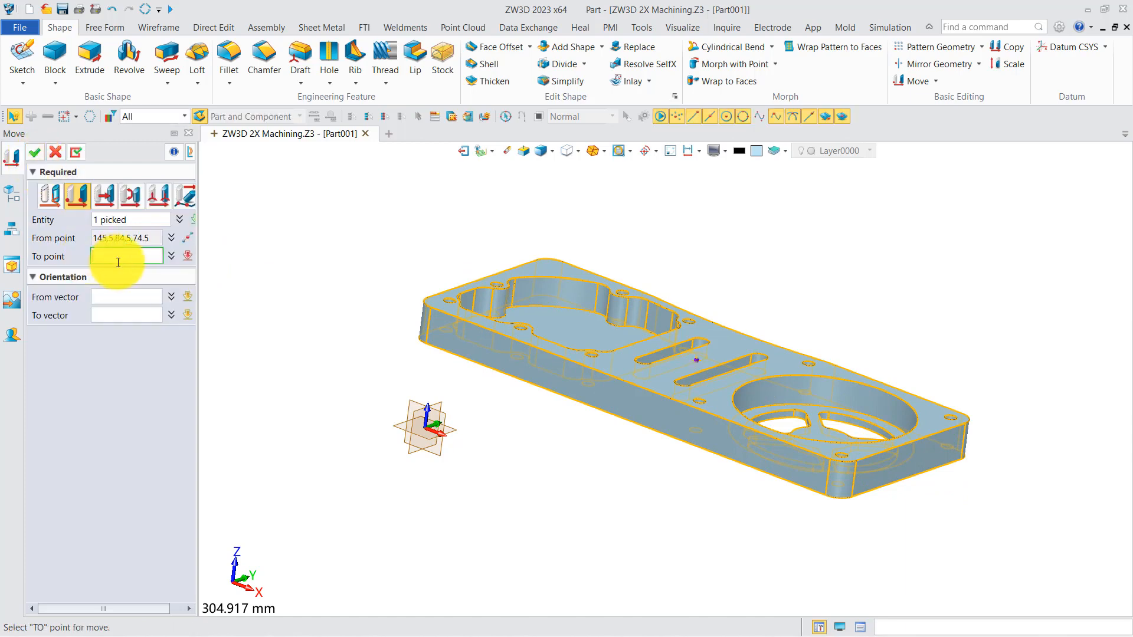
pyautogui.write('0')
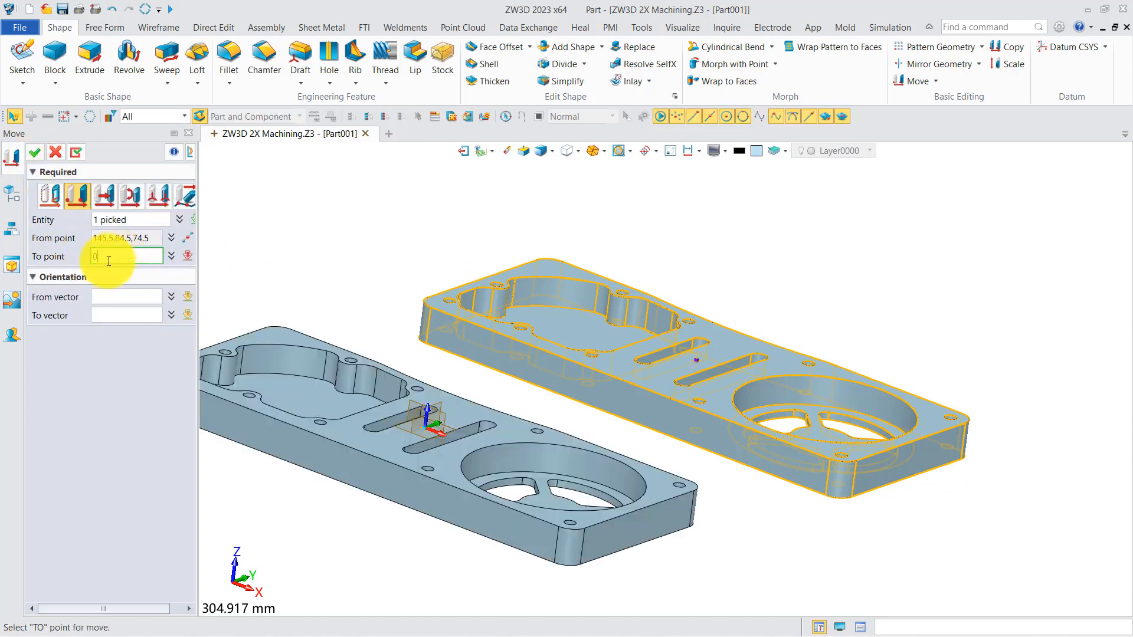
pyautogui.click(35, 153)
pyautogui.hotkey('ctrl', 'f')
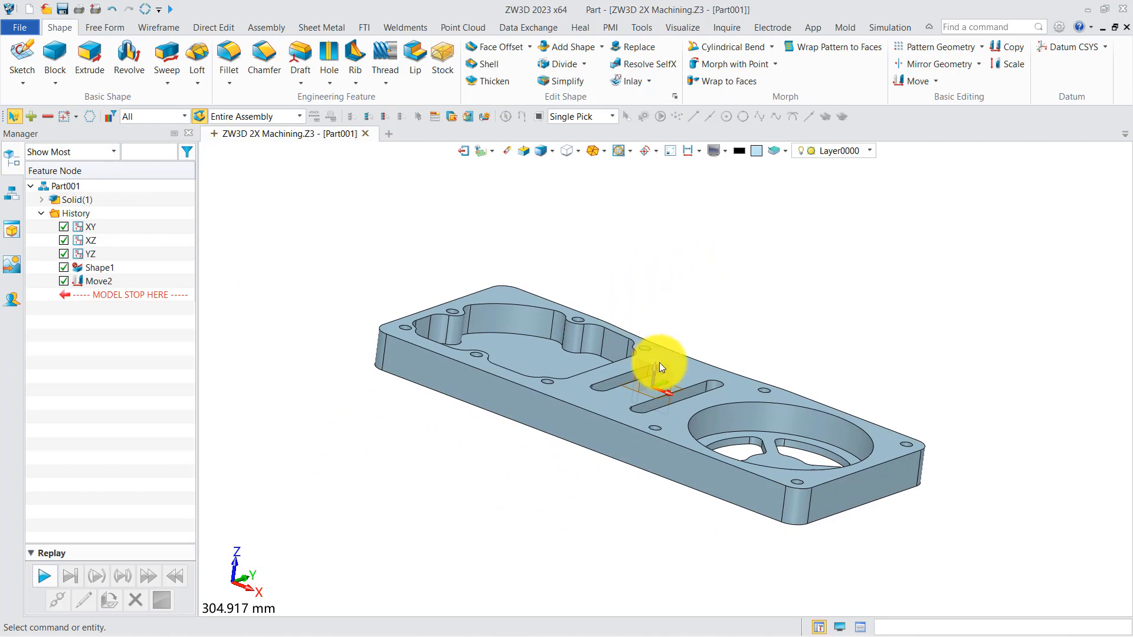
# Step: Return to the part's CAM plan and inspect the MCS position on the repositioned solid
pyautogui.rightClick(724, 278)
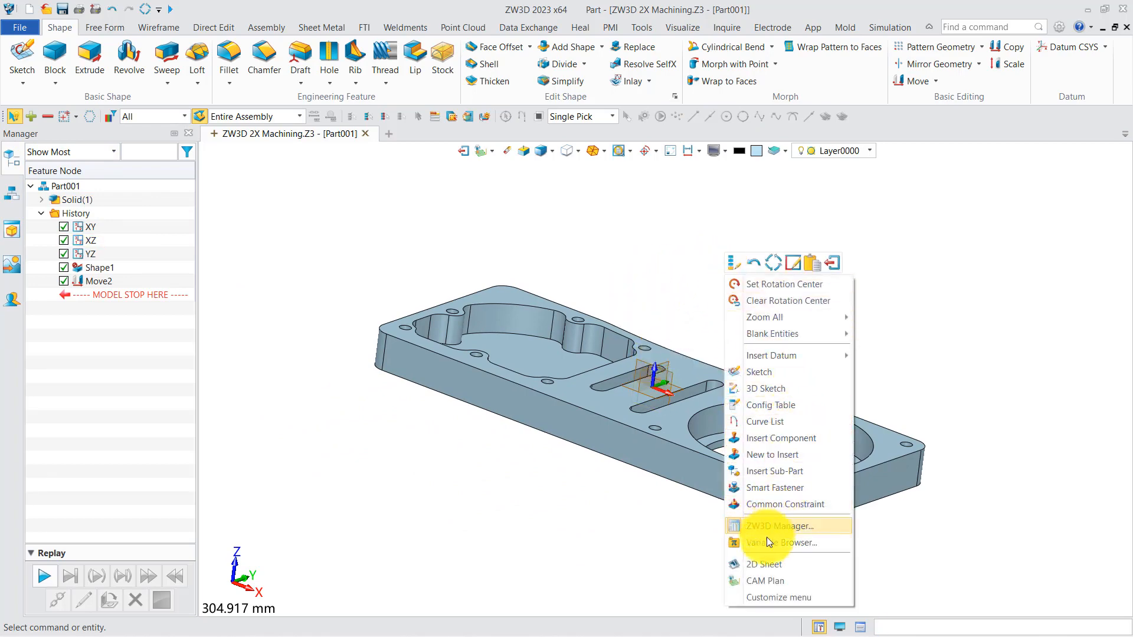
pyautogui.click(766, 580)
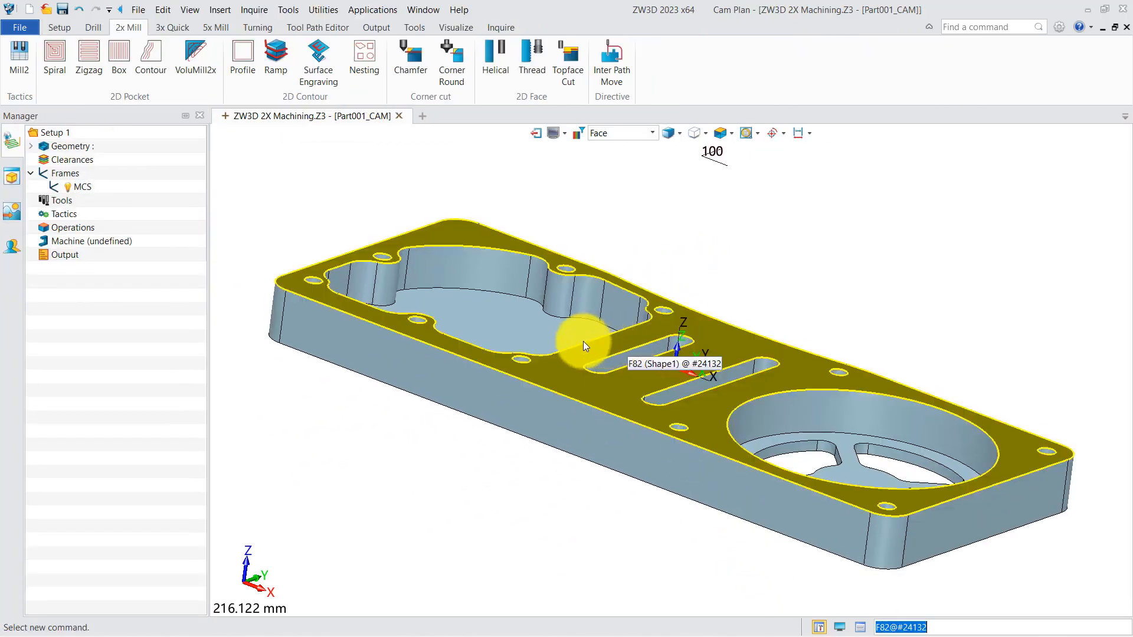
pyautogui.moveTo(583, 343); pyautogui.dragTo(620, 367, button='middle')
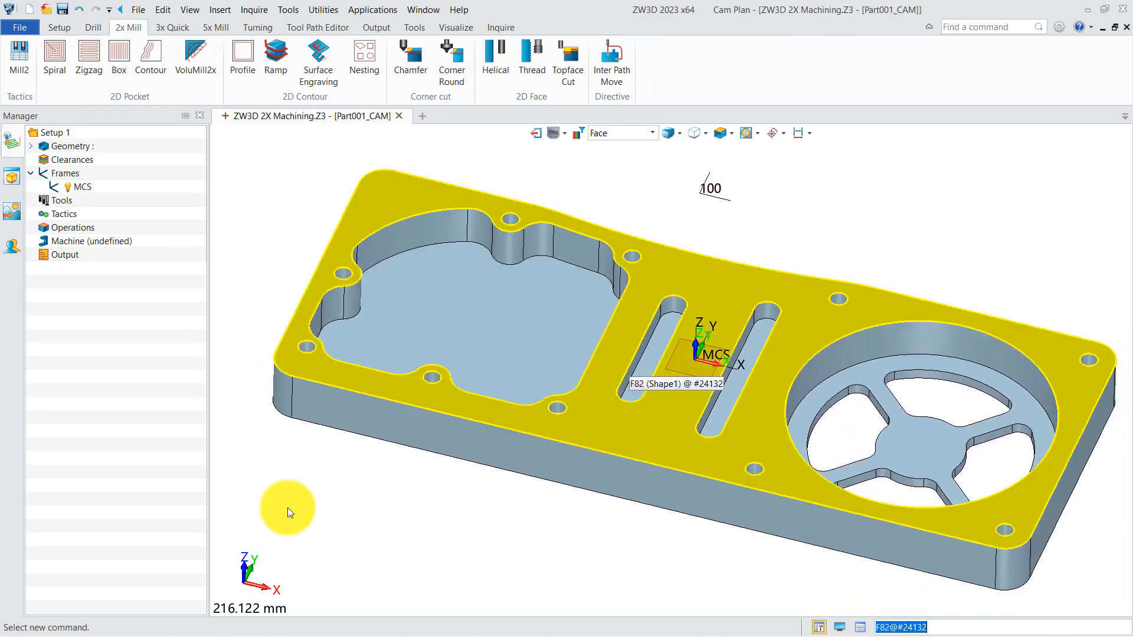
# Step: Insert a new frame named Frame 1 and start creating its datum plane on the part's upper face
pyautogui.rightClick(65, 172)
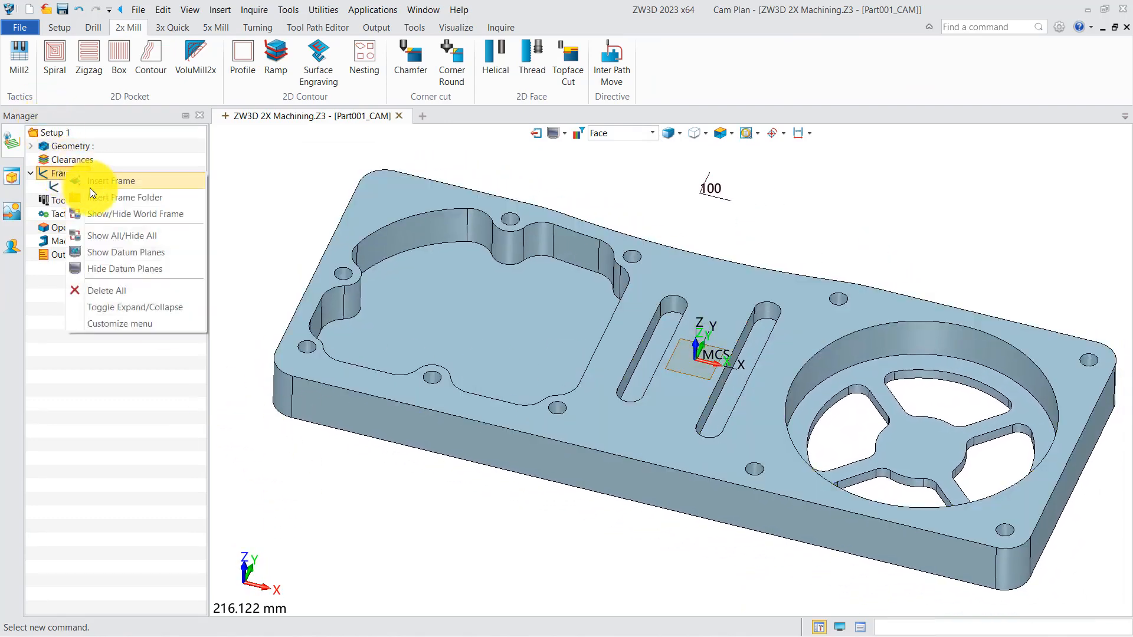
pyautogui.click(103, 185)
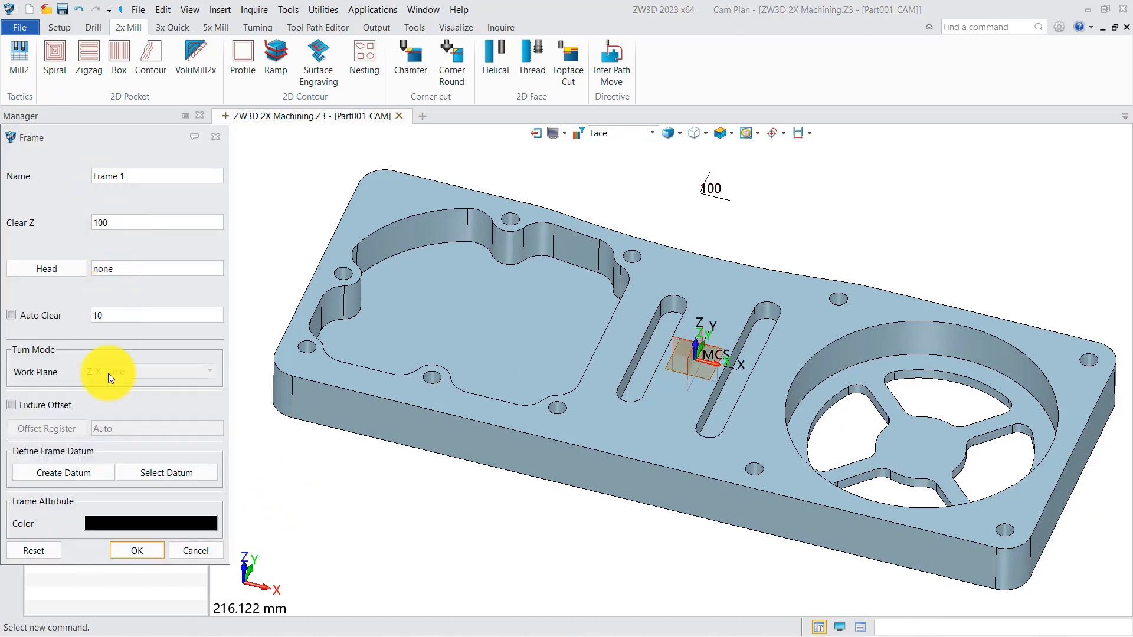
pyautogui.click(89, 474)
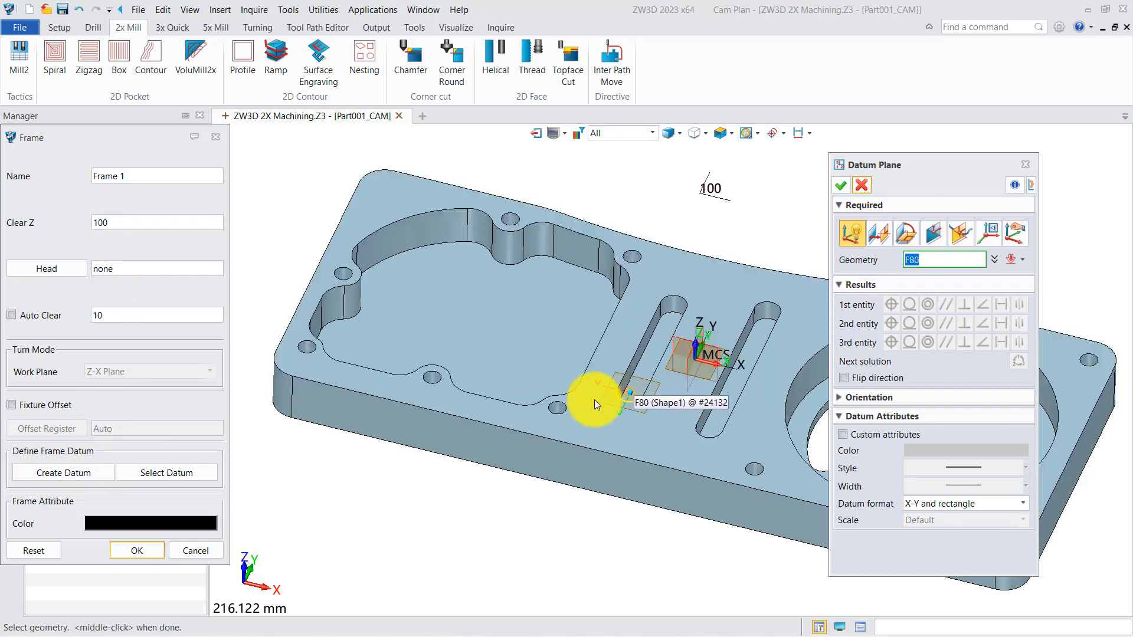
pyautogui.click(607, 420)
pyautogui.click(609, 420)
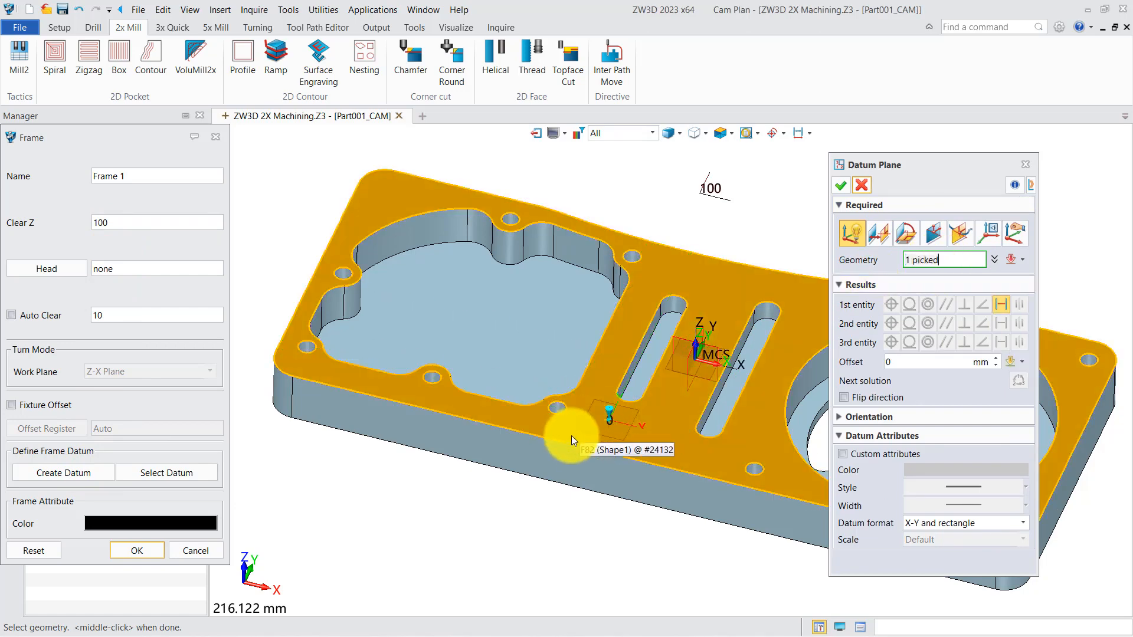
# Step: Place the datum's origin where the upper face's front long edge and adjacent short edge meet using From 2 Lines, and accept the frame
pyautogui.click(844, 418)
pyautogui.click(923, 437)
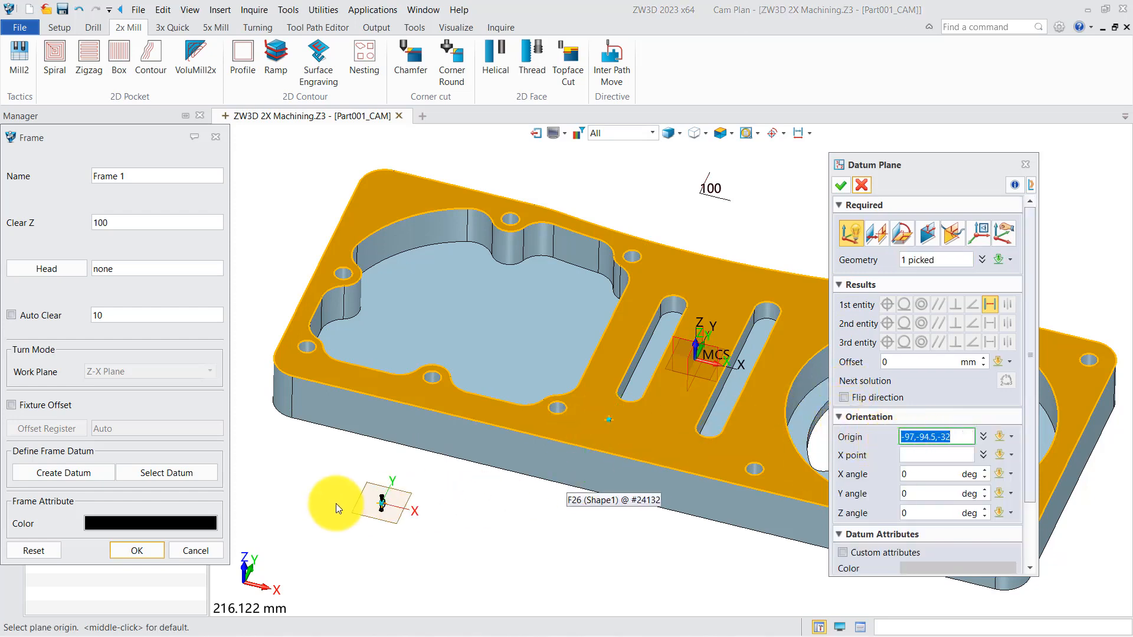
pyautogui.rightClick(320, 499)
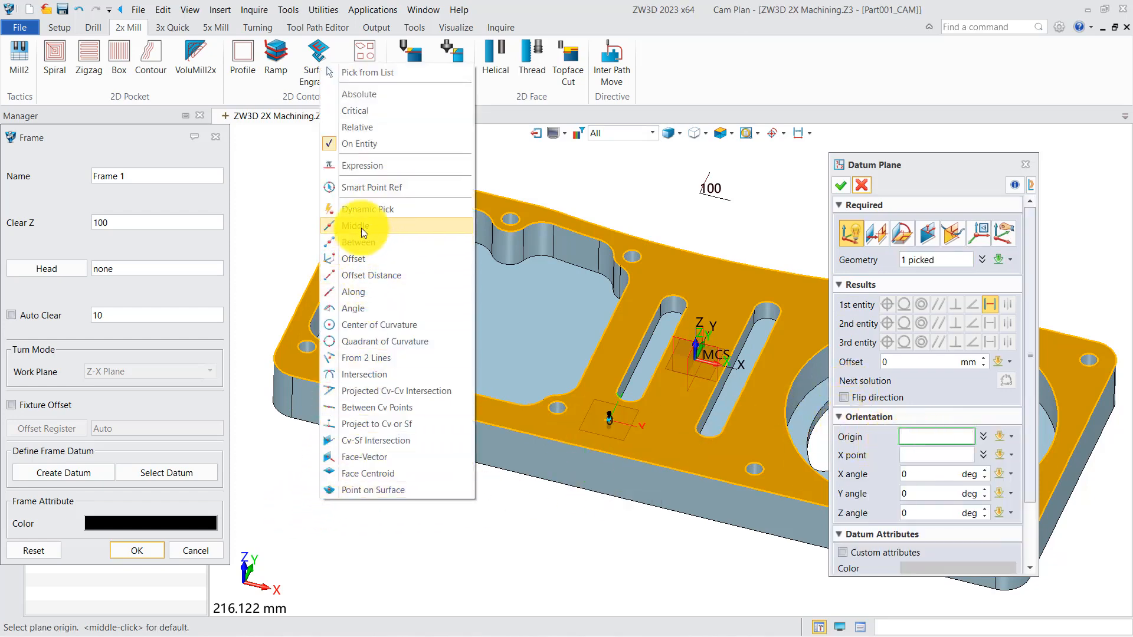
pyautogui.click(360, 356)
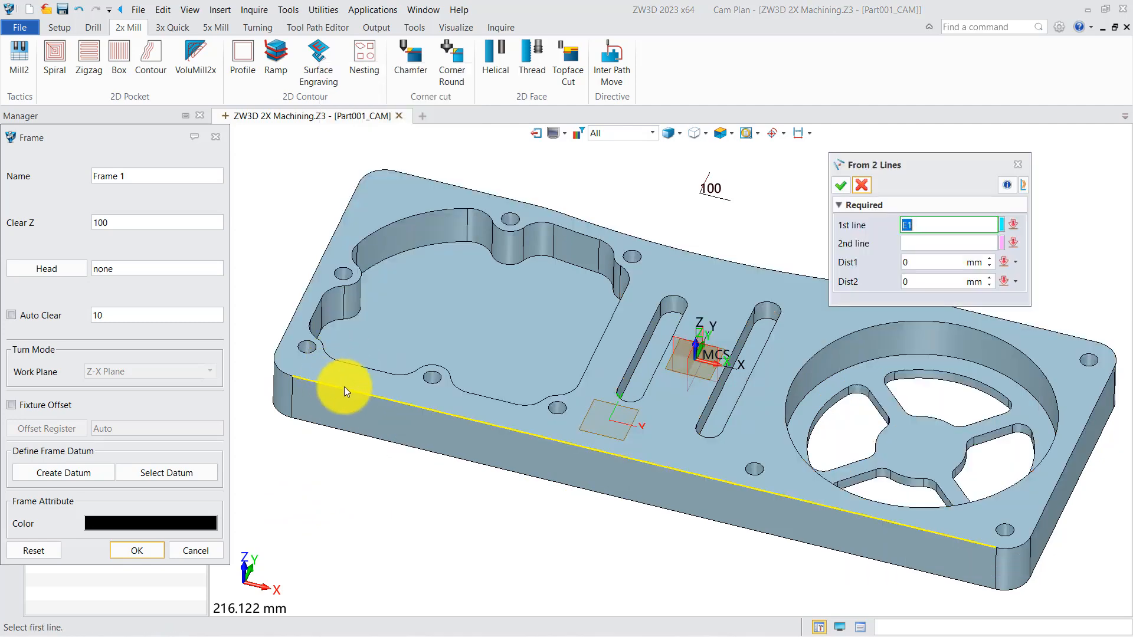
pyautogui.click(345, 387)
pyautogui.click(299, 308)
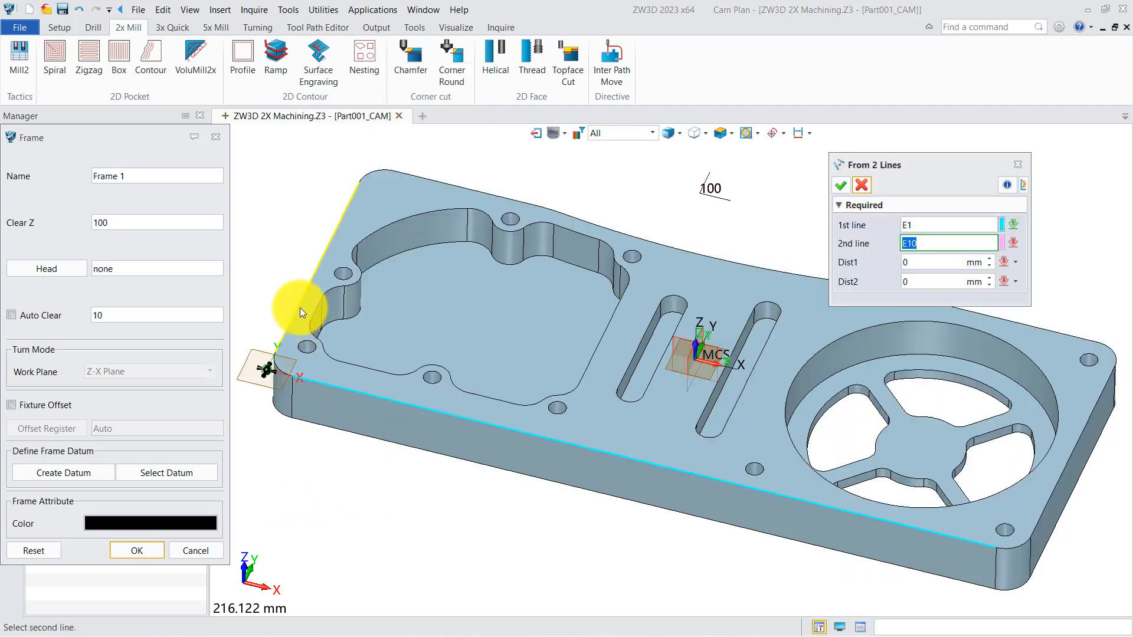
pyautogui.click(843, 188)
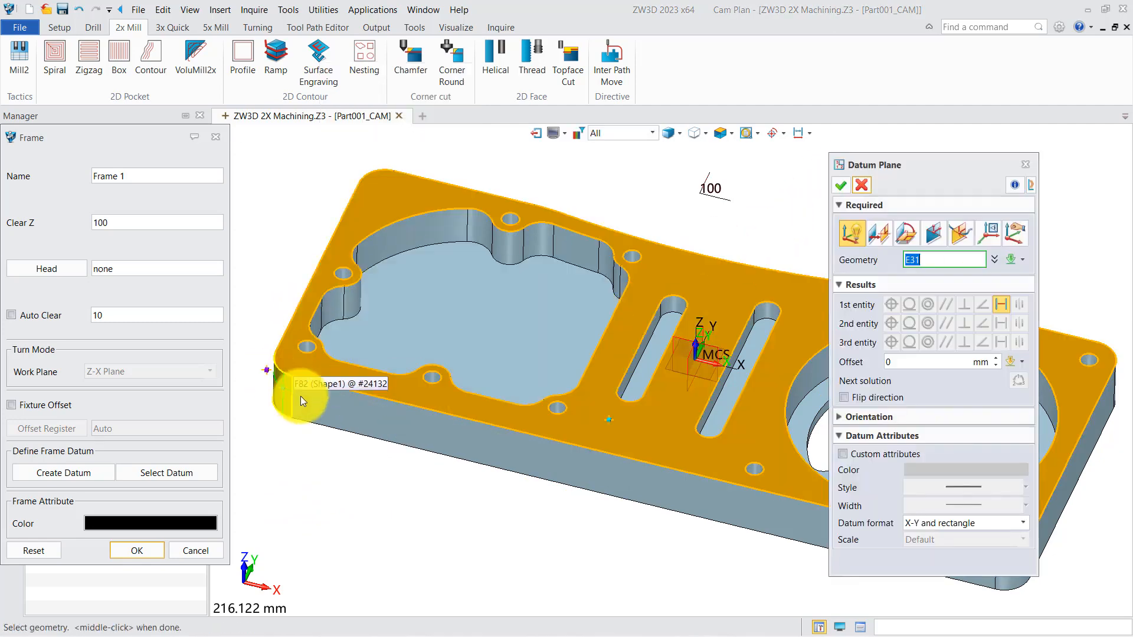
pyautogui.click(840, 184)
pyautogui.moveTo(435, 524)
pyautogui.mouseDown(button='right')
pyautogui.moveTo(422, 495)
pyautogui.moveTo(421, 510)
pyautogui.mouseUp(button='right')
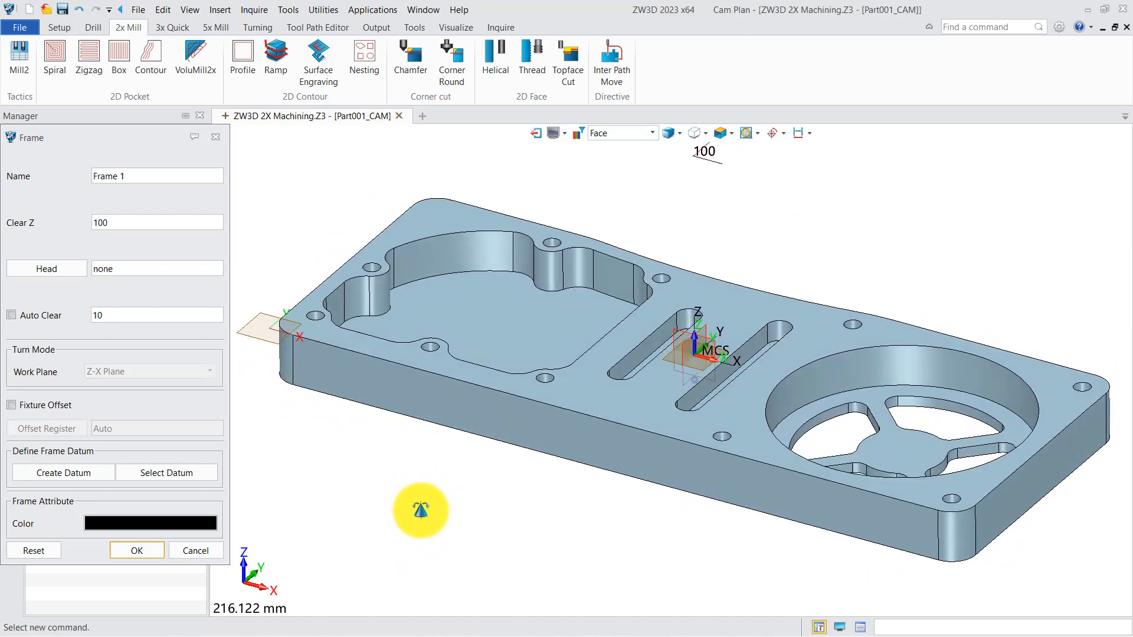
pyautogui.click(136, 550)
pyautogui.moveTo(376, 498); pyautogui.dragTo(445, 485, button='middle')
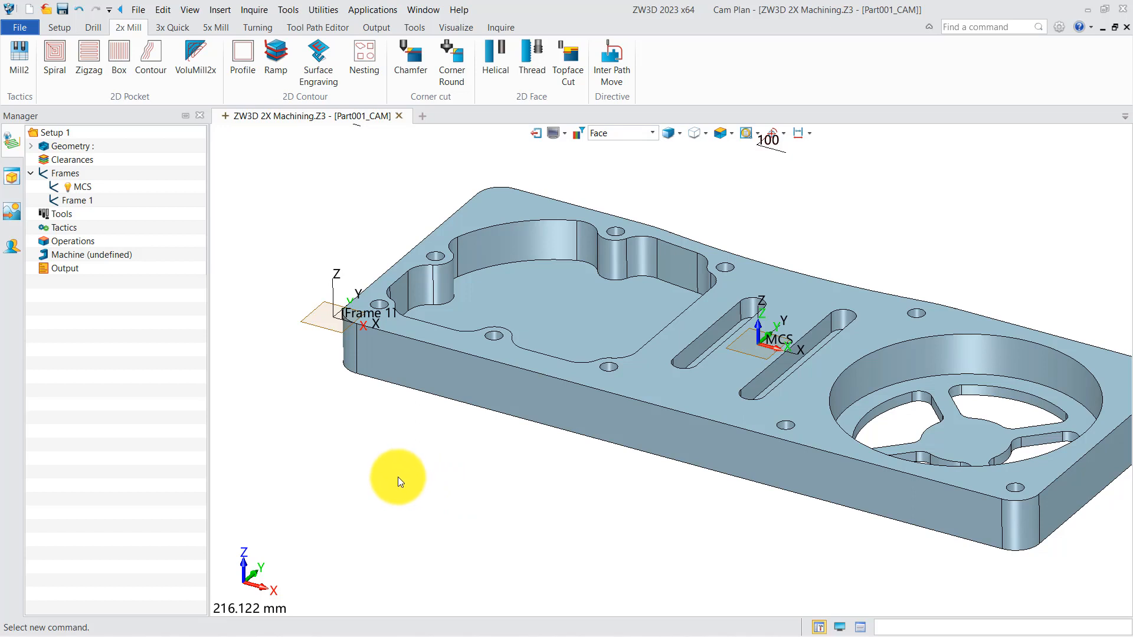
pyautogui.moveTo(407, 470); pyautogui.dragTo(383, 484, button='middle')
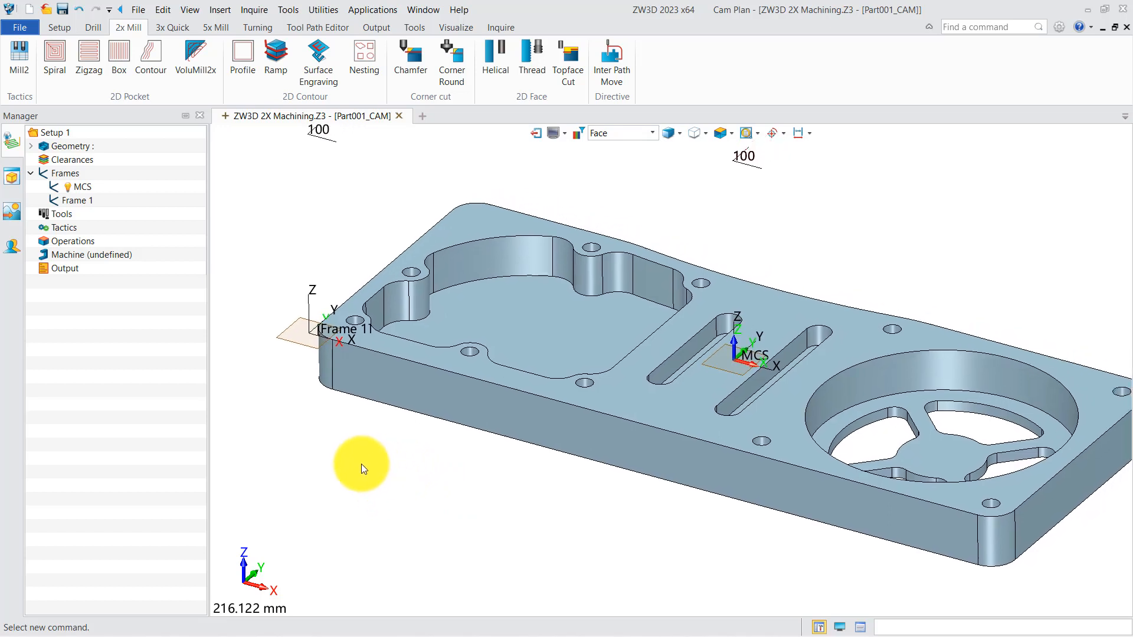
# Step: Measure the surface curvature of the pocket floor and the rounded pocket wall with Surface Curvature, and close the inquiry
pyautogui.click(499, 26)
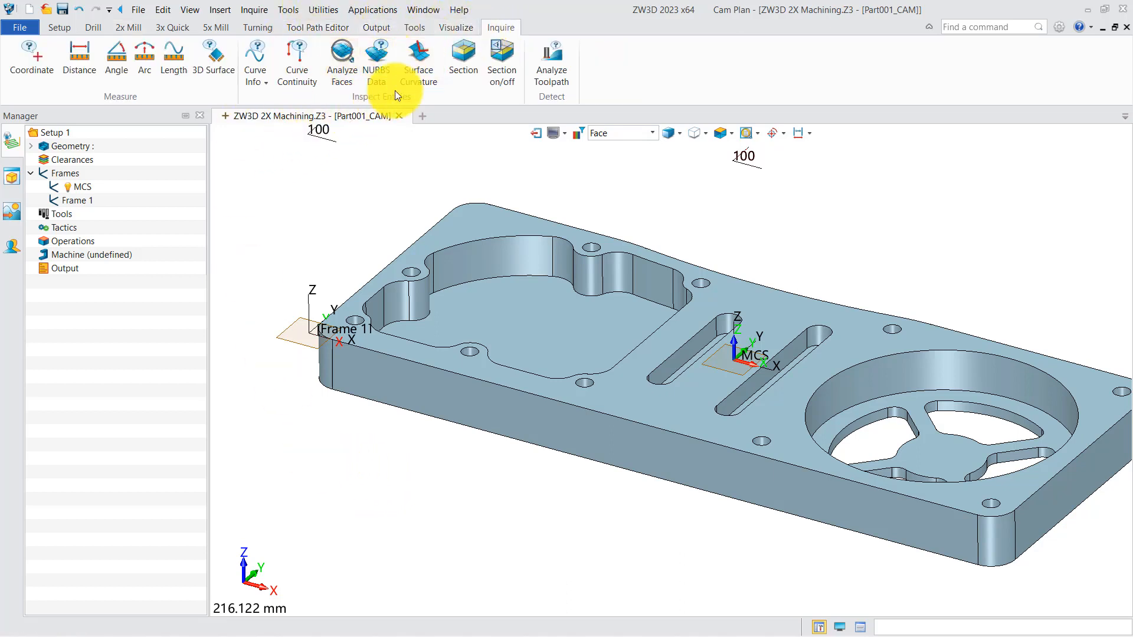
pyautogui.click(424, 70)
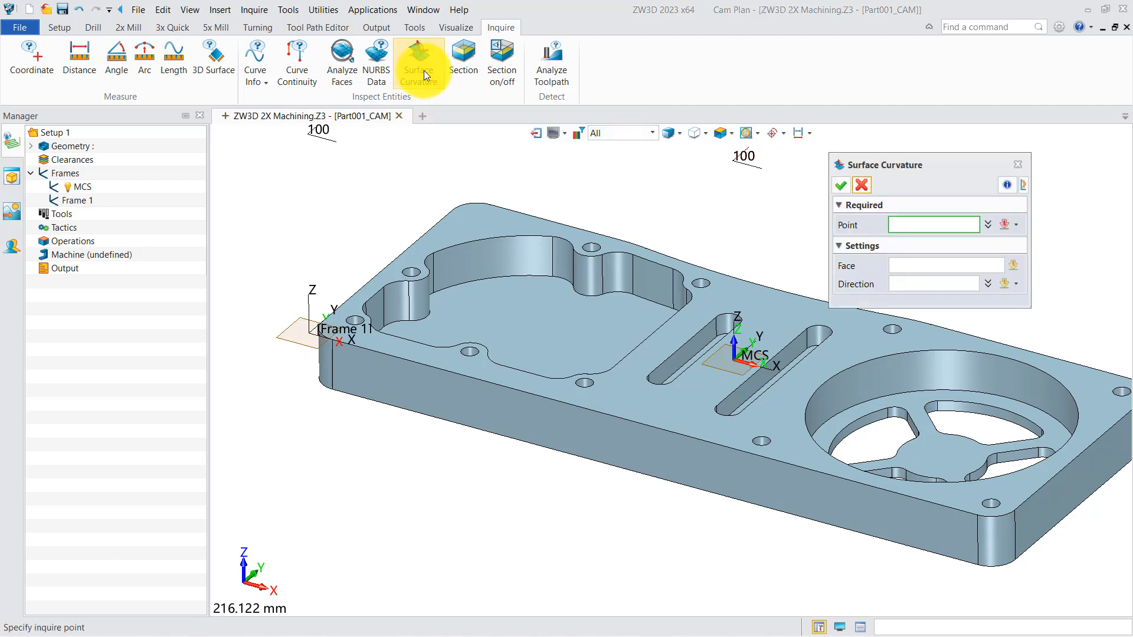
pyautogui.click(596, 269)
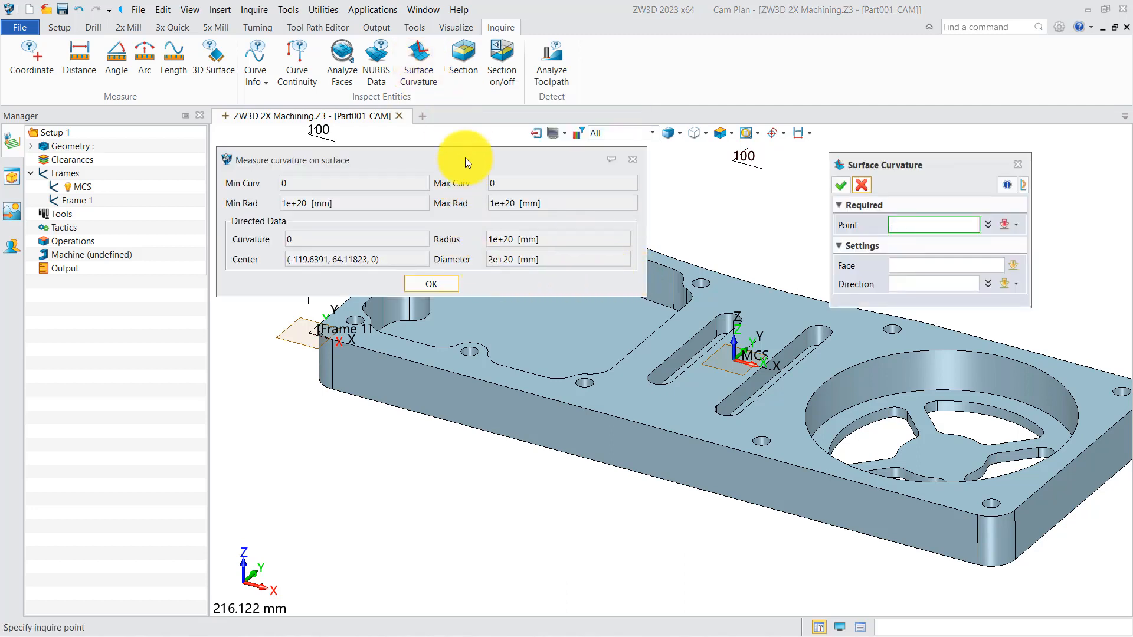
pyautogui.moveTo(473, 154); pyautogui.dragTo(424, 133)
pyautogui.click(632, 264)
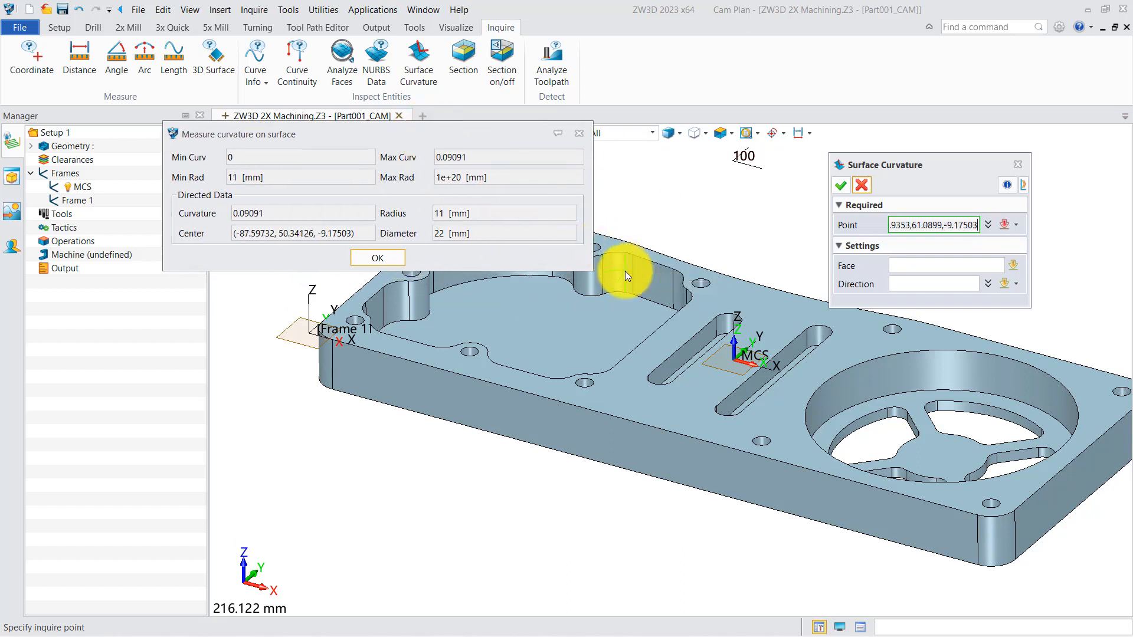
pyautogui.click(621, 274)
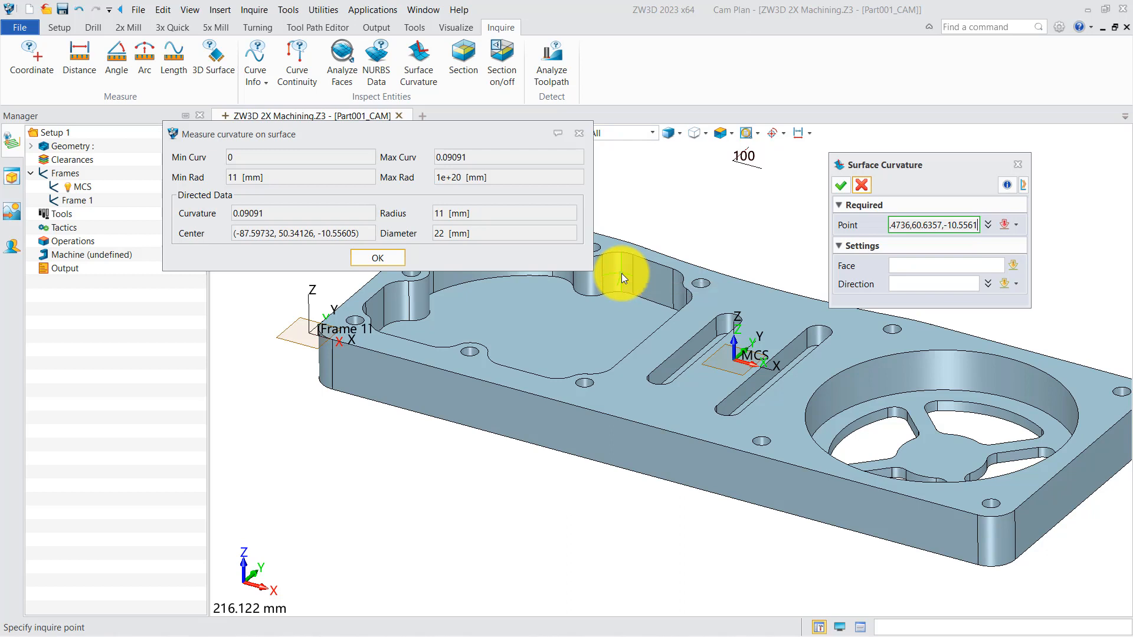
pyautogui.click(628, 274)
pyautogui.click(378, 258)
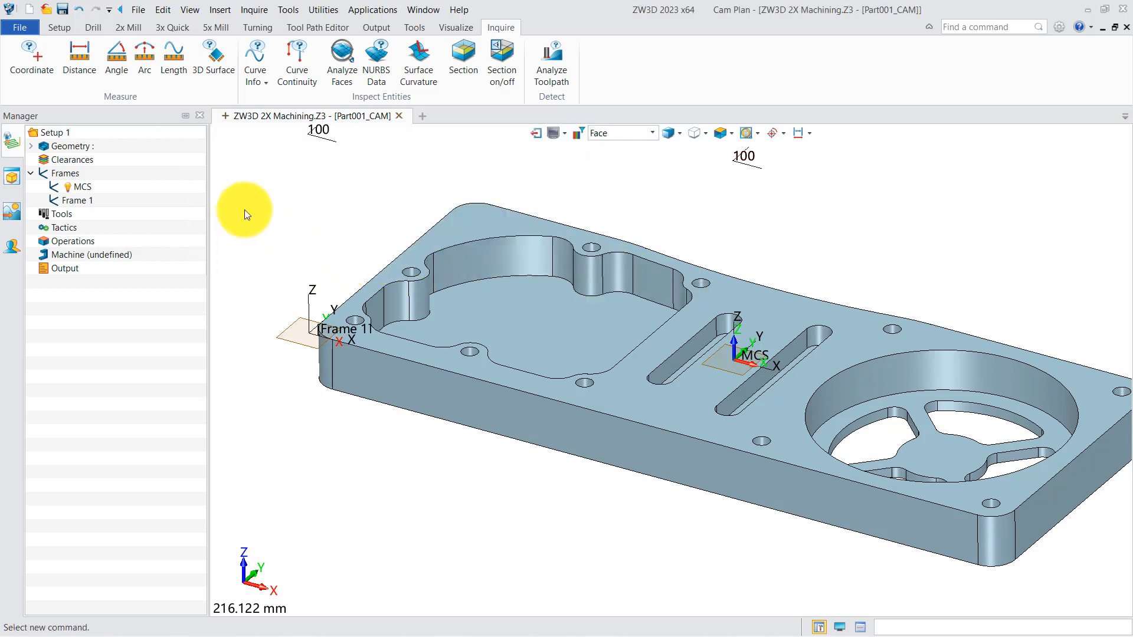
# Step: Inquire the coordinates of one point on the irregular pocket's floor and one on the circular pocket's ledge
pyautogui.click(32, 58)
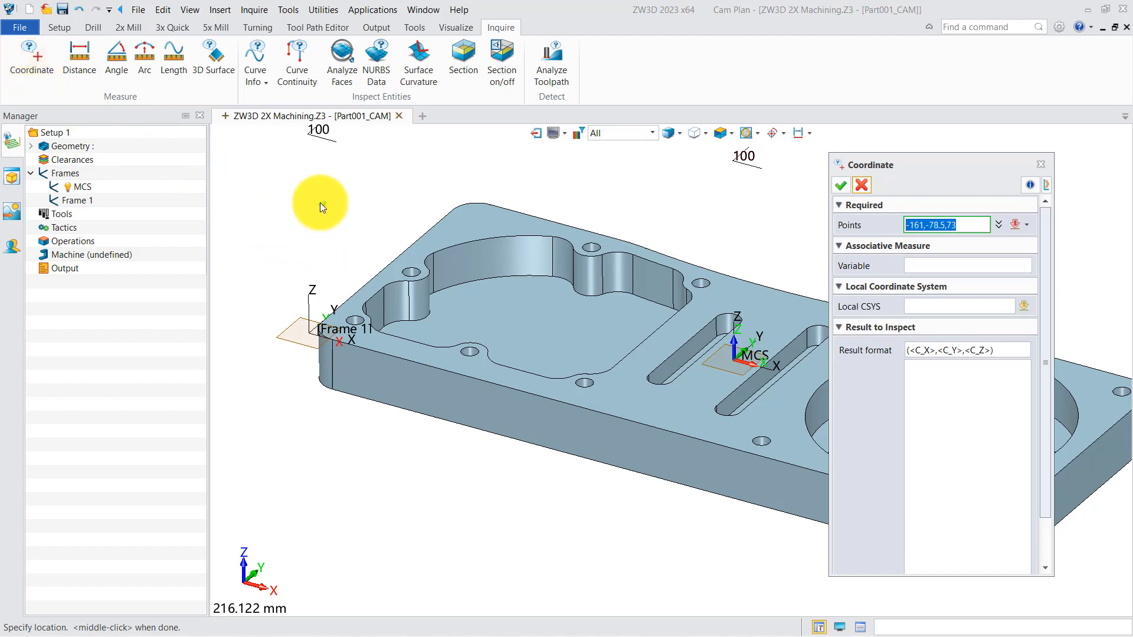
pyautogui.click(506, 305)
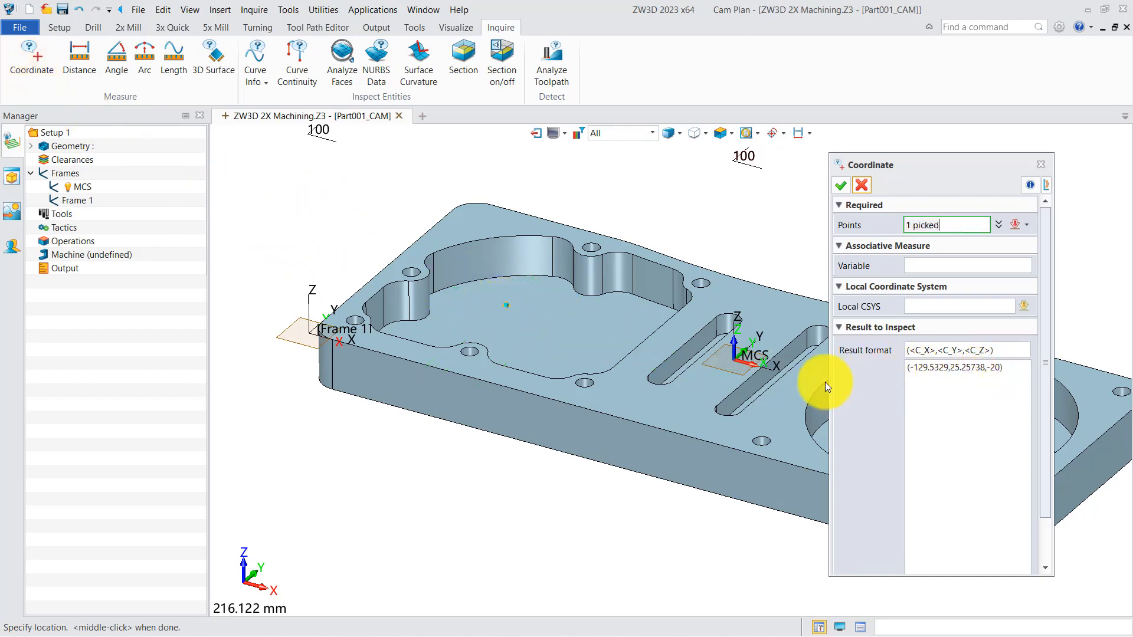
pyautogui.moveTo(825, 381); pyautogui.dragTo(655, 349, button='middle')
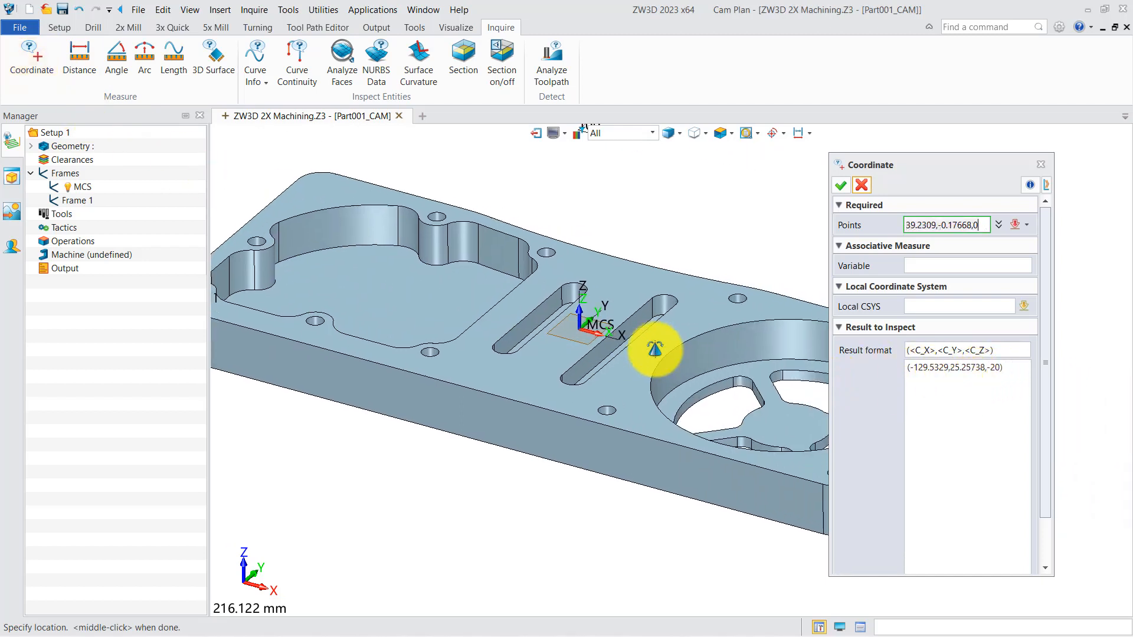
pyautogui.click(746, 370)
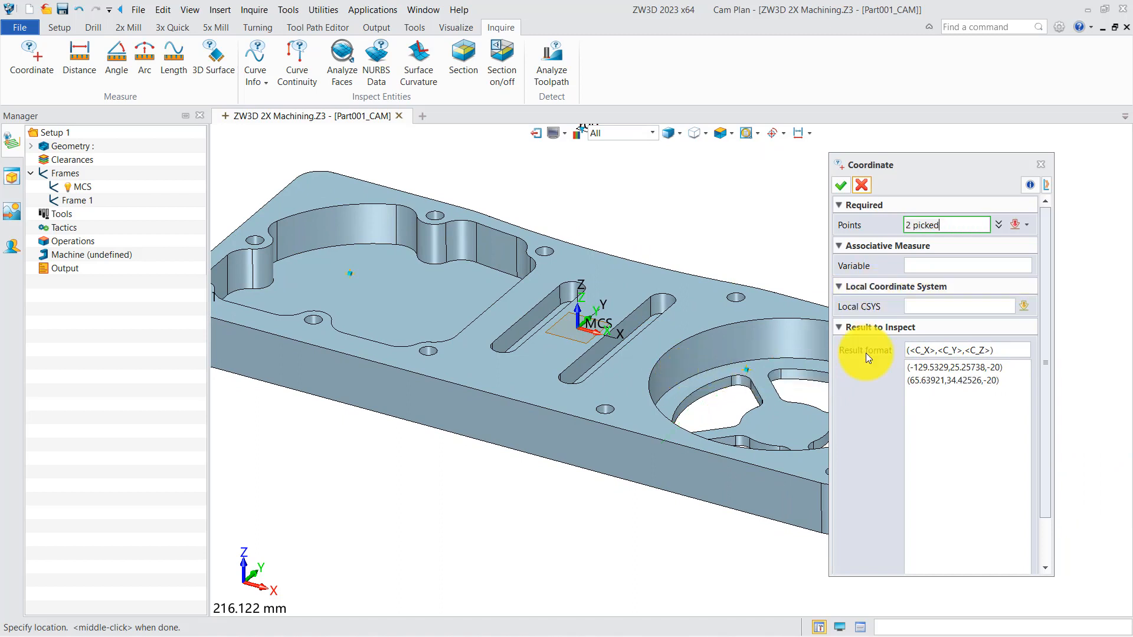
pyautogui.click(842, 189)
pyautogui.scroll(-2, 787, 228)
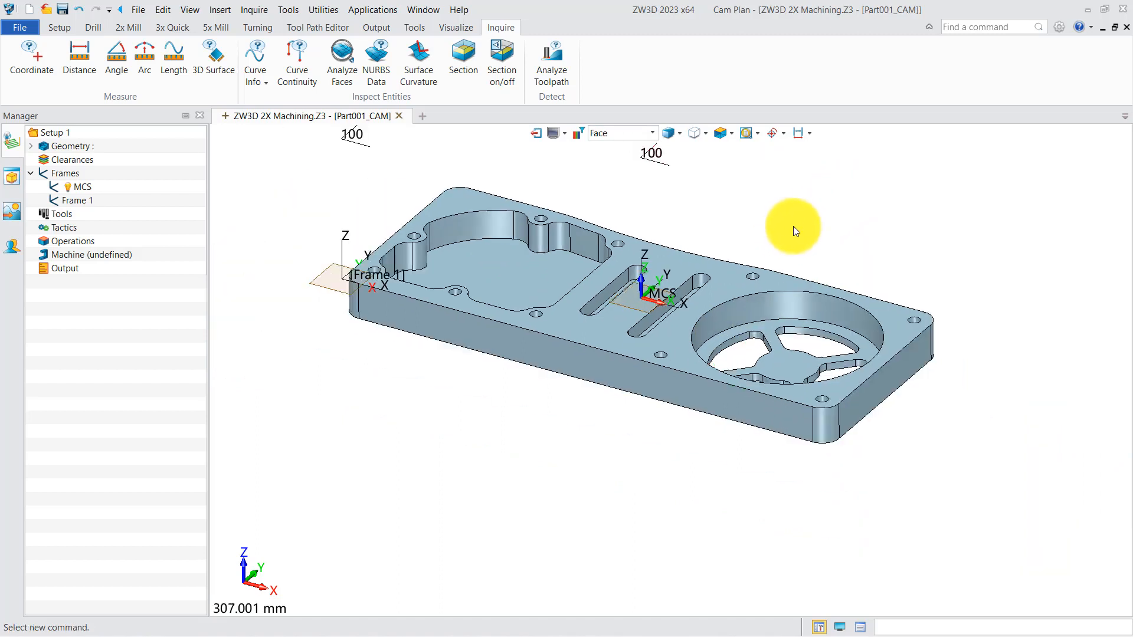
# Step: Add a box-shaped stock around the part with zero allowance on every side, and hide it in the CAM plan
pyautogui.moveTo(560, 319); pyautogui.dragTo(392, 448, button='middle')
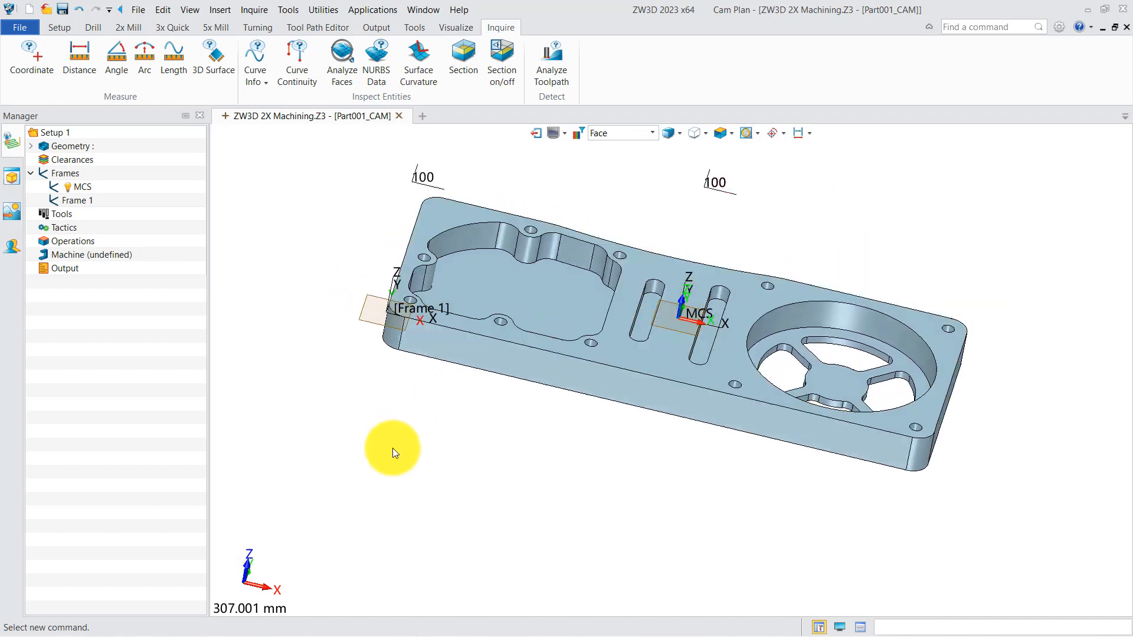
pyautogui.click(69, 27)
pyautogui.click(78, 61)
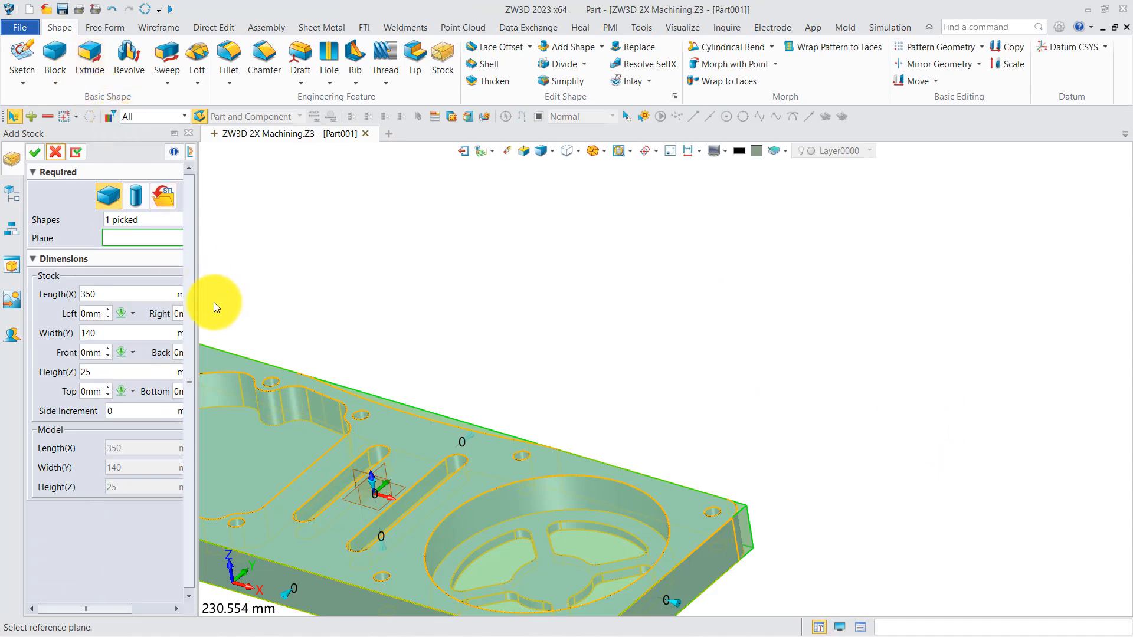
pyautogui.moveTo(198, 292); pyautogui.dragTo(310, 298)
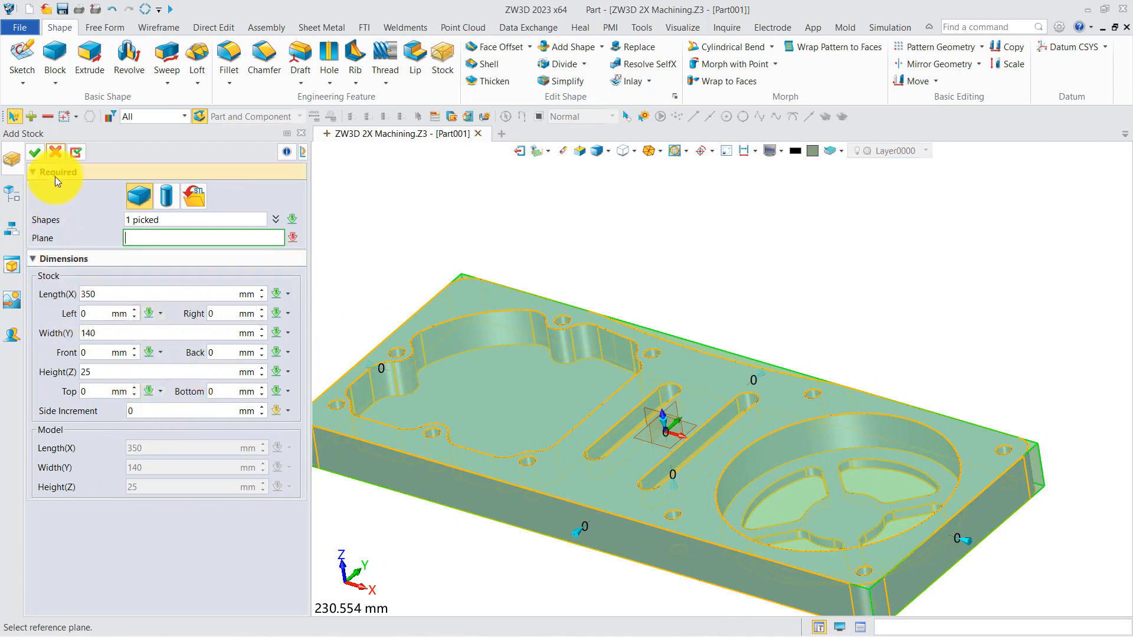
pyautogui.click(34, 152)
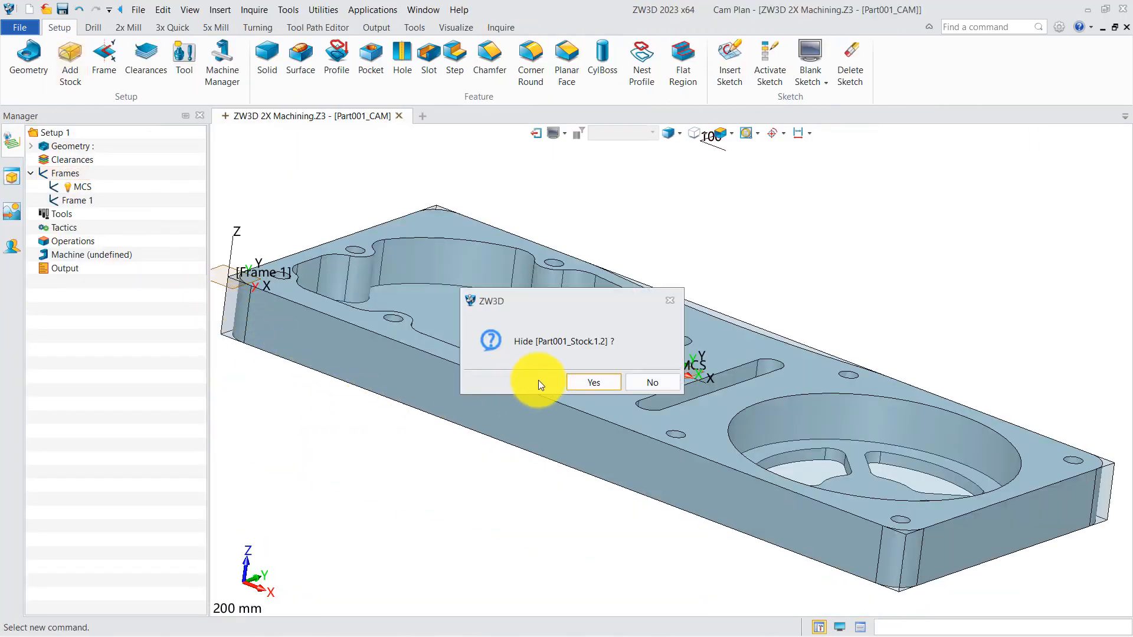
pyautogui.click(583, 381)
# Step: Start a 2X Spiral operation and create a profile feature for it from the irregular pocket's upper edge loop
pyautogui.scroll(-2, 419, 462)
pyautogui.moveTo(438, 451); pyautogui.dragTo(470, 463, button='middle')
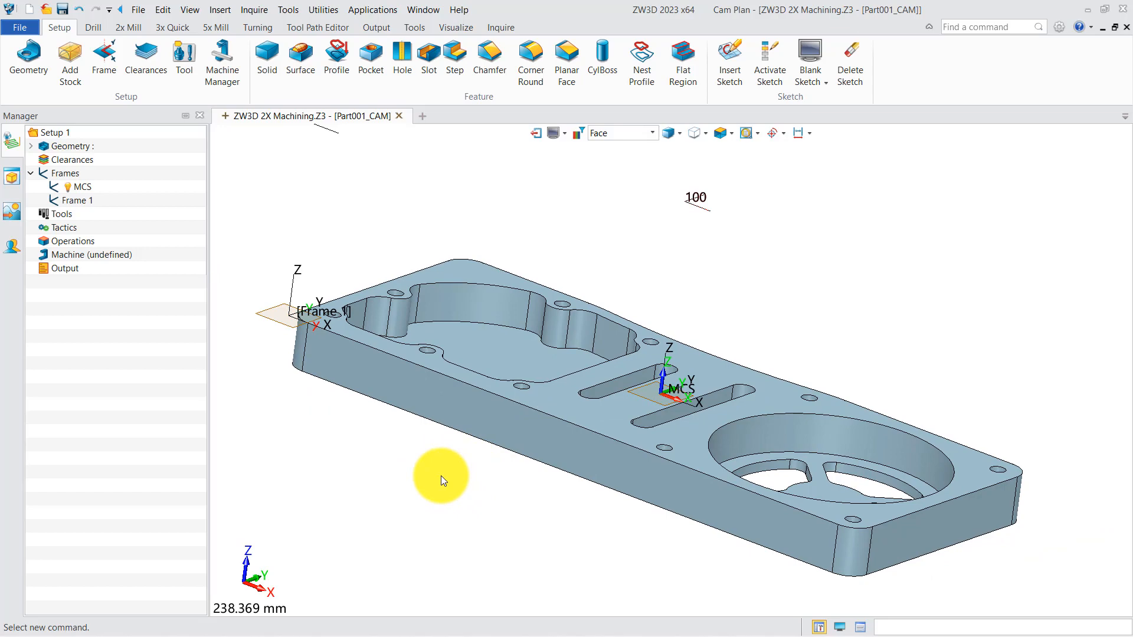
pyautogui.moveTo(443, 486)
pyautogui.mouseDown(button='middle')
pyautogui.moveTo(463, 511)
pyautogui.moveTo(496, 486)
pyautogui.moveTo(471, 505)
pyautogui.moveTo(449, 500)
pyautogui.mouseUp(button='middle')
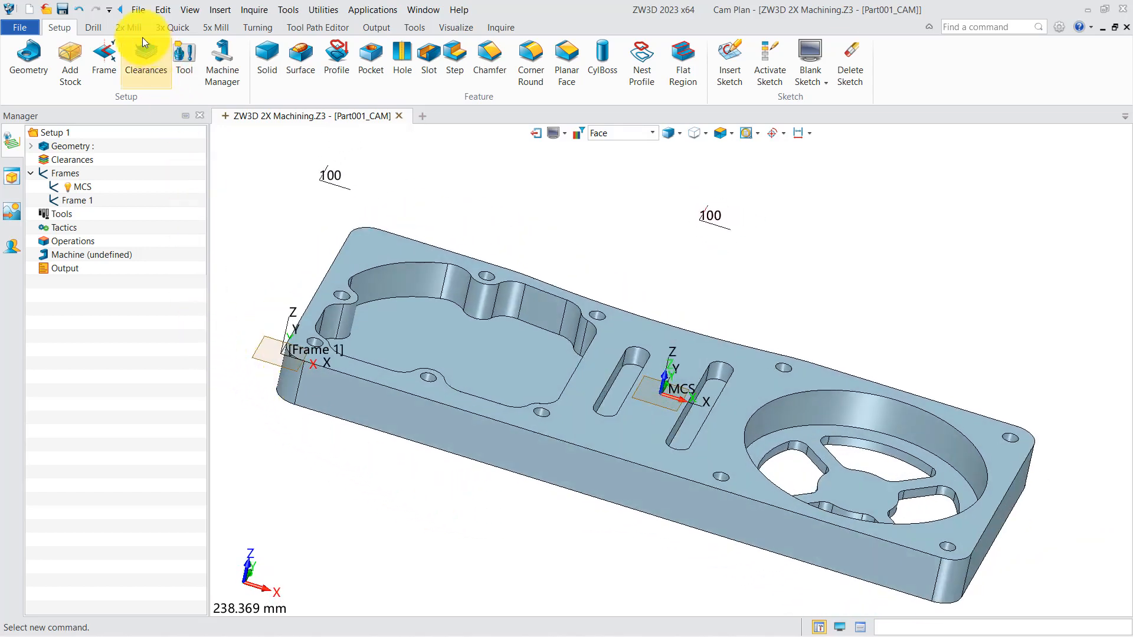
pyautogui.click(127, 27)
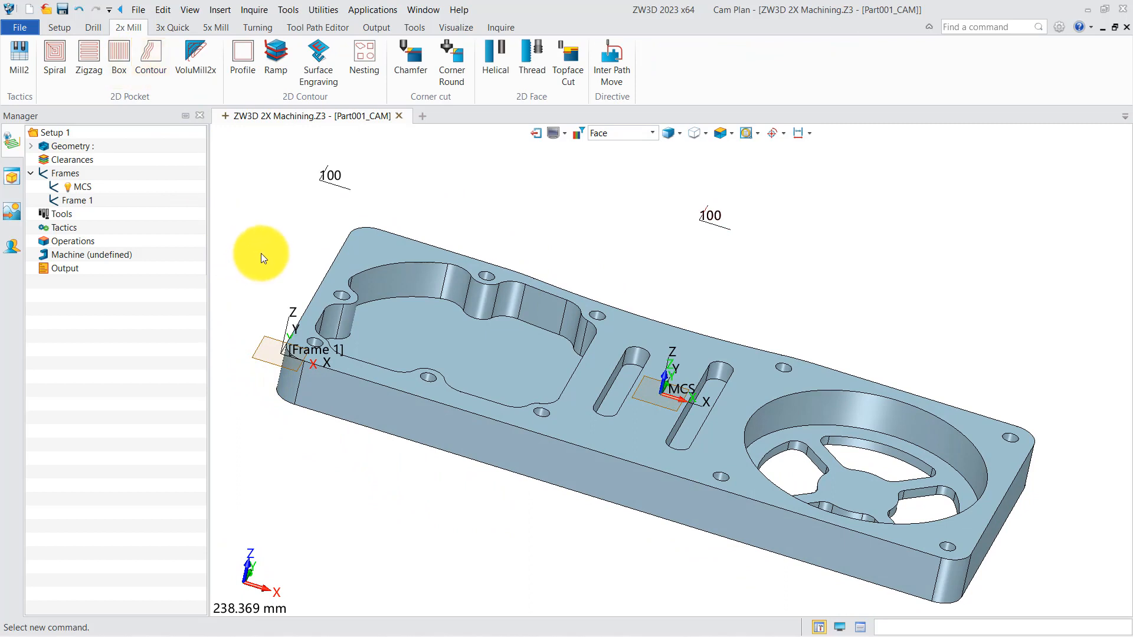
pyautogui.click(54, 58)
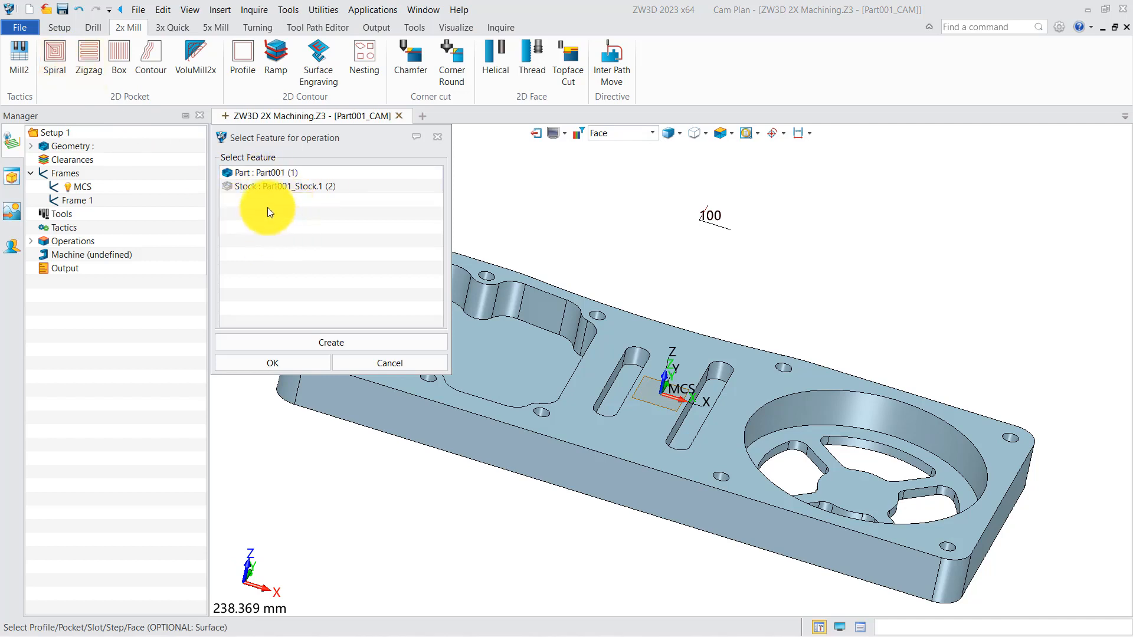
pyautogui.click(315, 341)
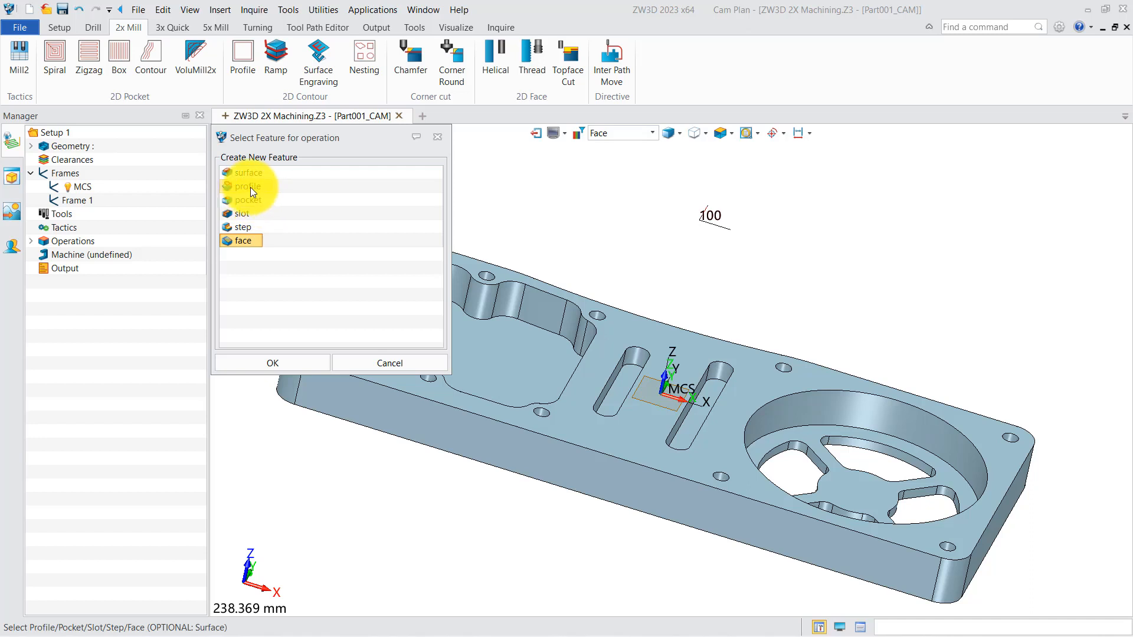
pyautogui.click(256, 187)
pyautogui.click(301, 364)
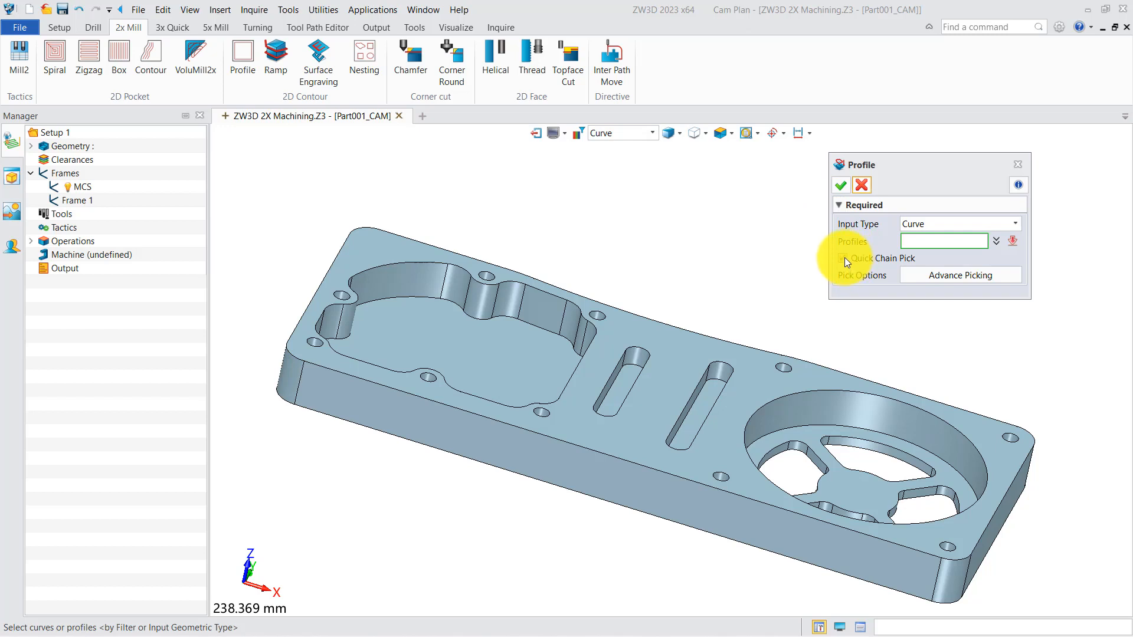
pyautogui.click(516, 282)
pyautogui.click(841, 186)
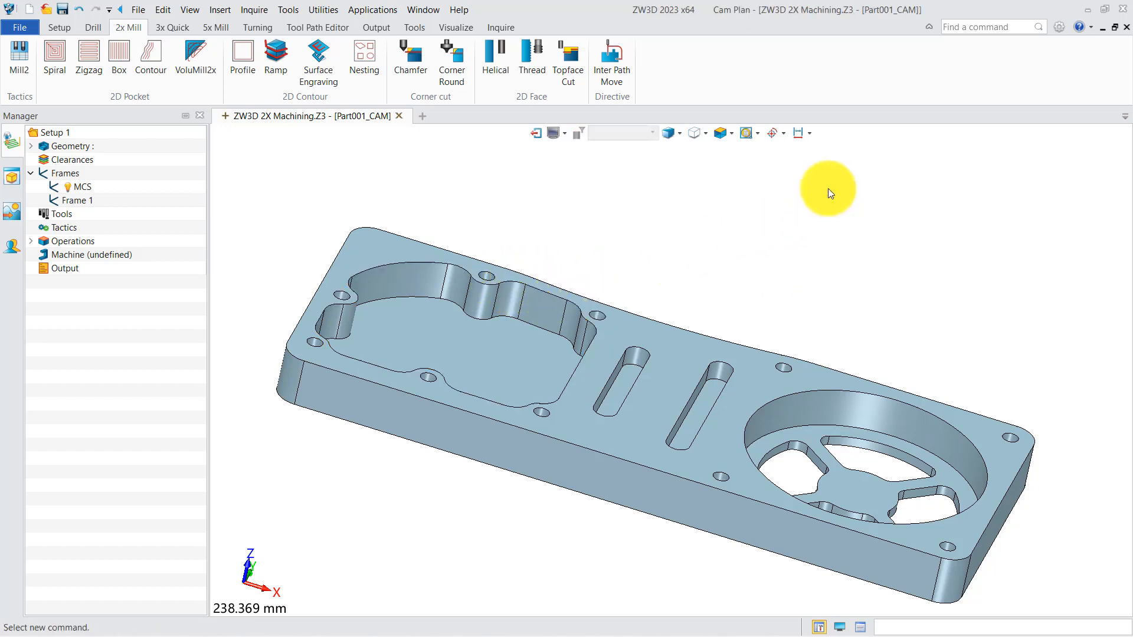
# Step: Add the circular pocket's upper edge as a second profile of the feature, and accept the feature
pyautogui.click(75, 385)
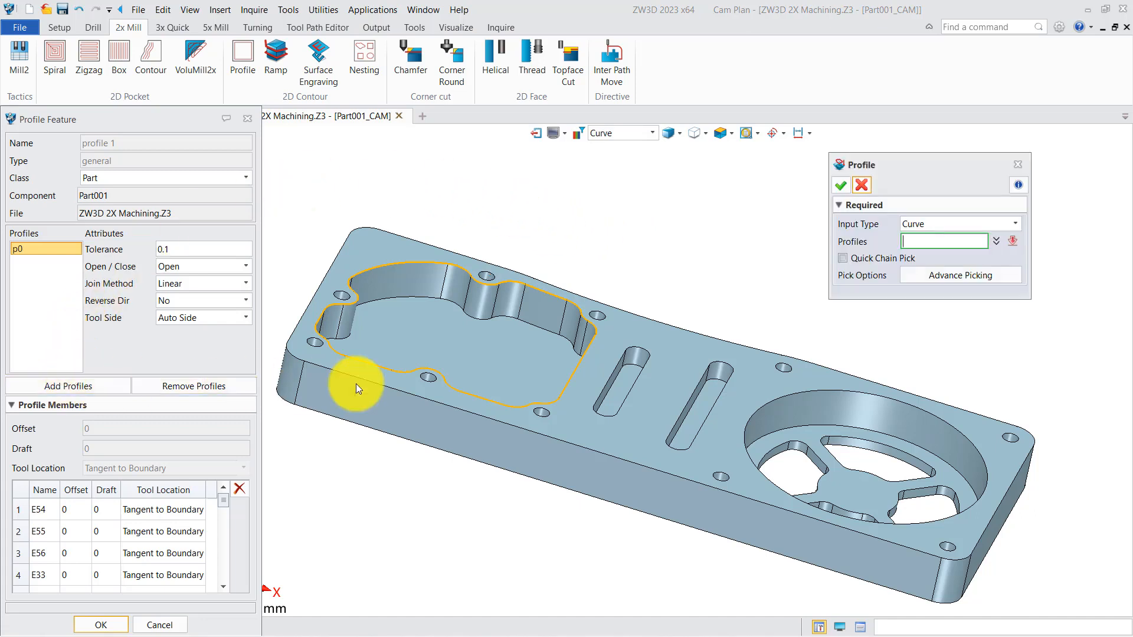
pyautogui.click(887, 401)
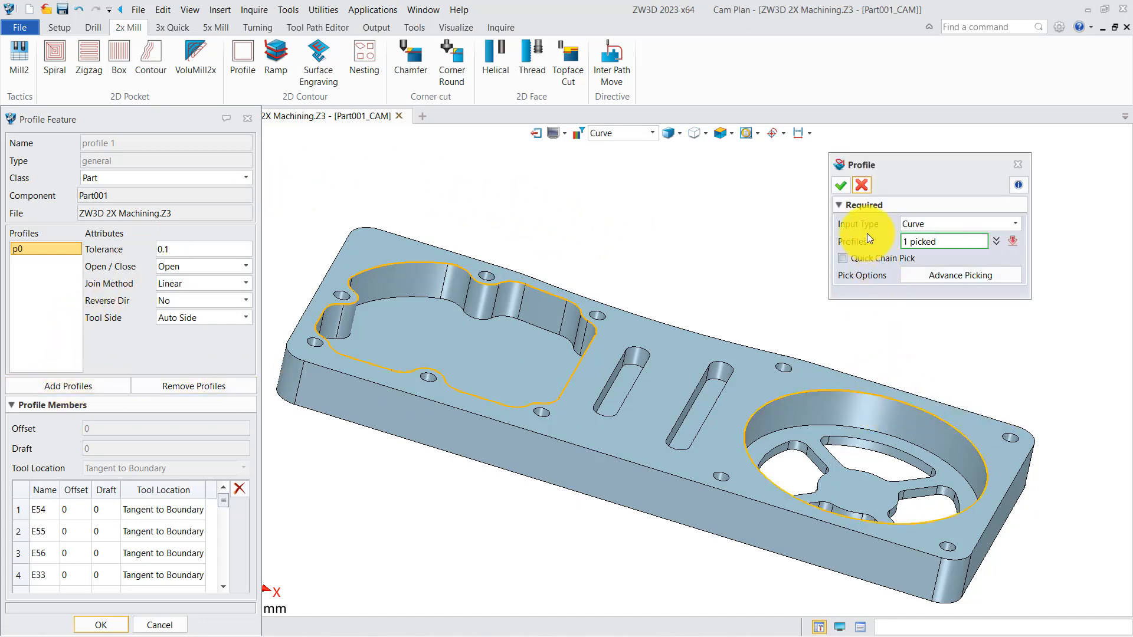
pyautogui.click(841, 186)
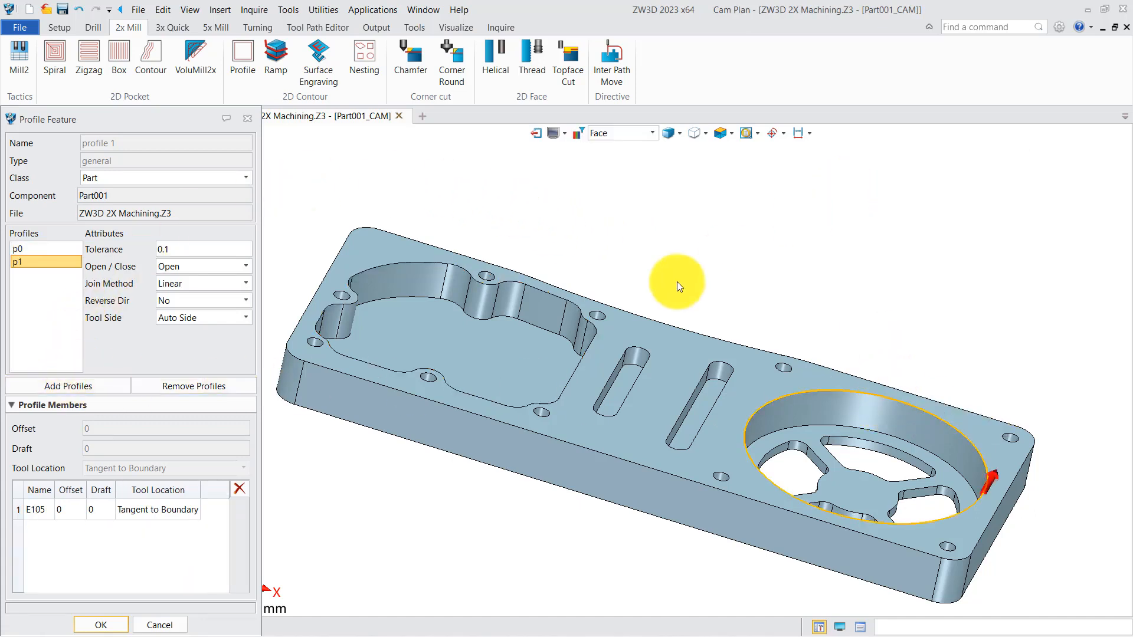
pyautogui.click(94, 624)
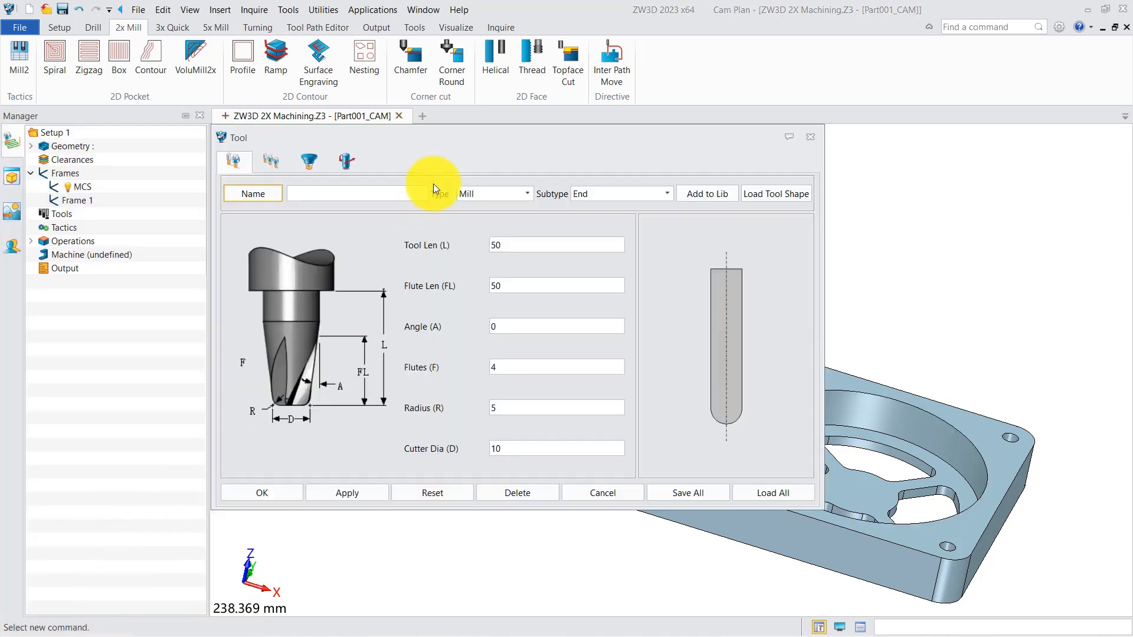
# Step: Define an end mill named D10R0 with corner radius 0 for the Spiral operation, and calculate its toolpath
pyautogui.moveTo(472, 144); pyautogui.dragTo(609, 143)
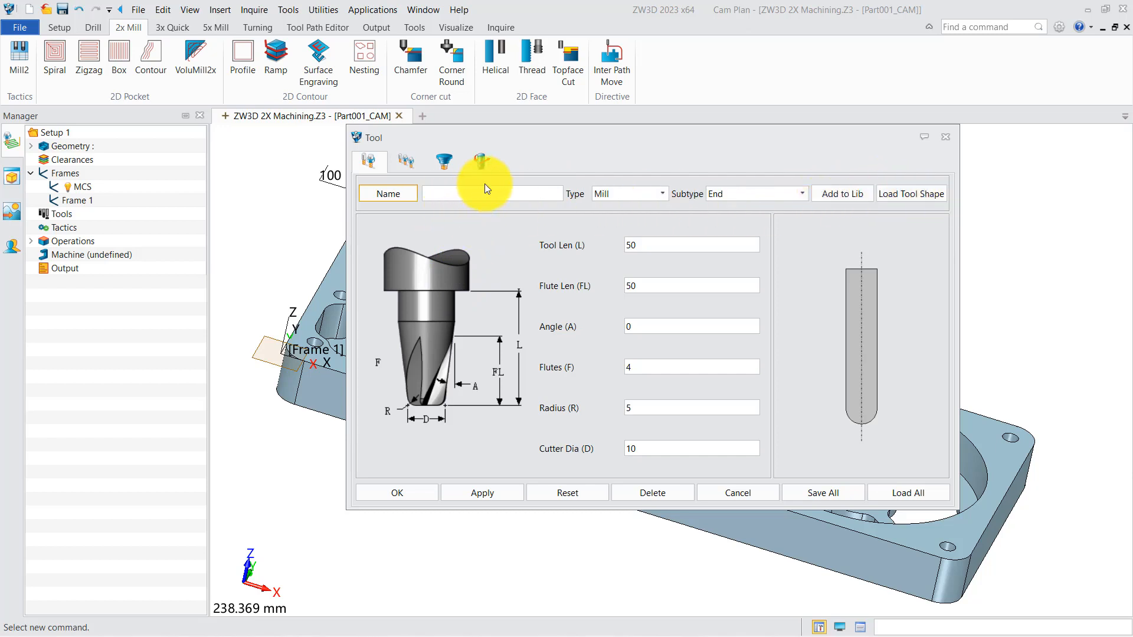
pyautogui.click(653, 407)
pyautogui.press('BackSpace')
pyautogui.write('0')
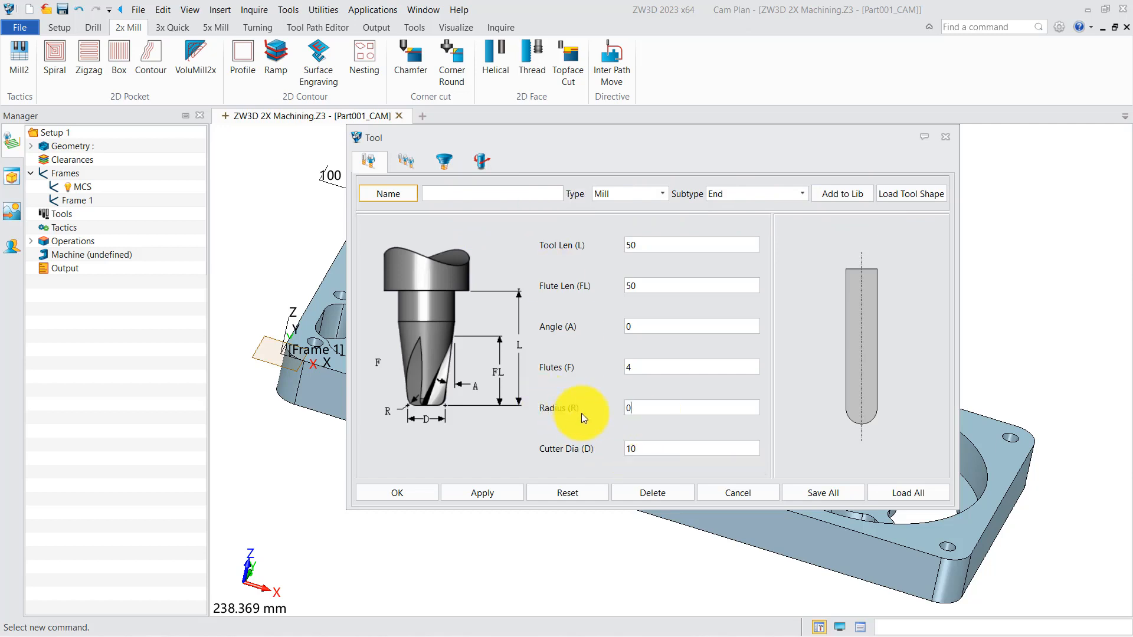
pyautogui.click(474, 201)
pyautogui.write('d')
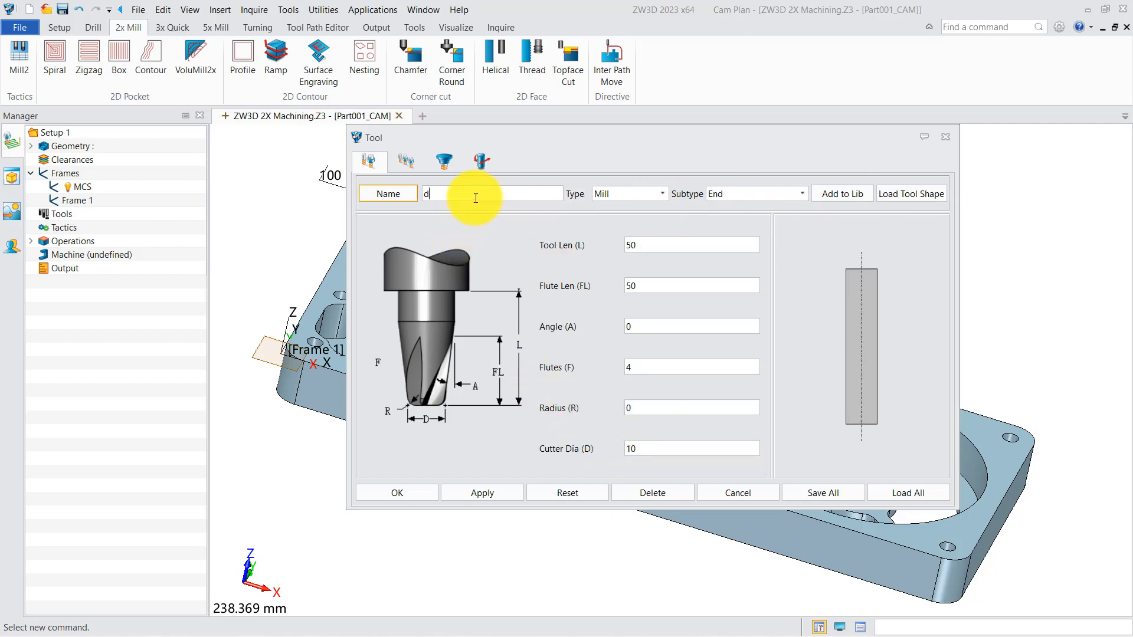
pyautogui.press('BackSpace')
pyautogui.write('D10R0')
pyautogui.click(404, 162)
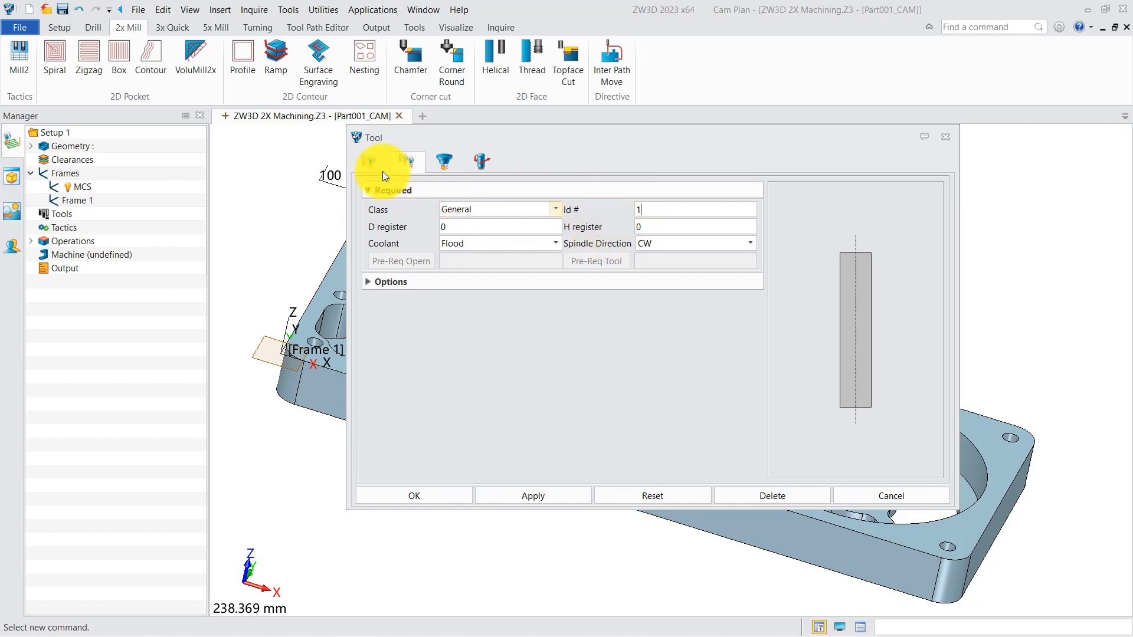
pyautogui.click(367, 161)
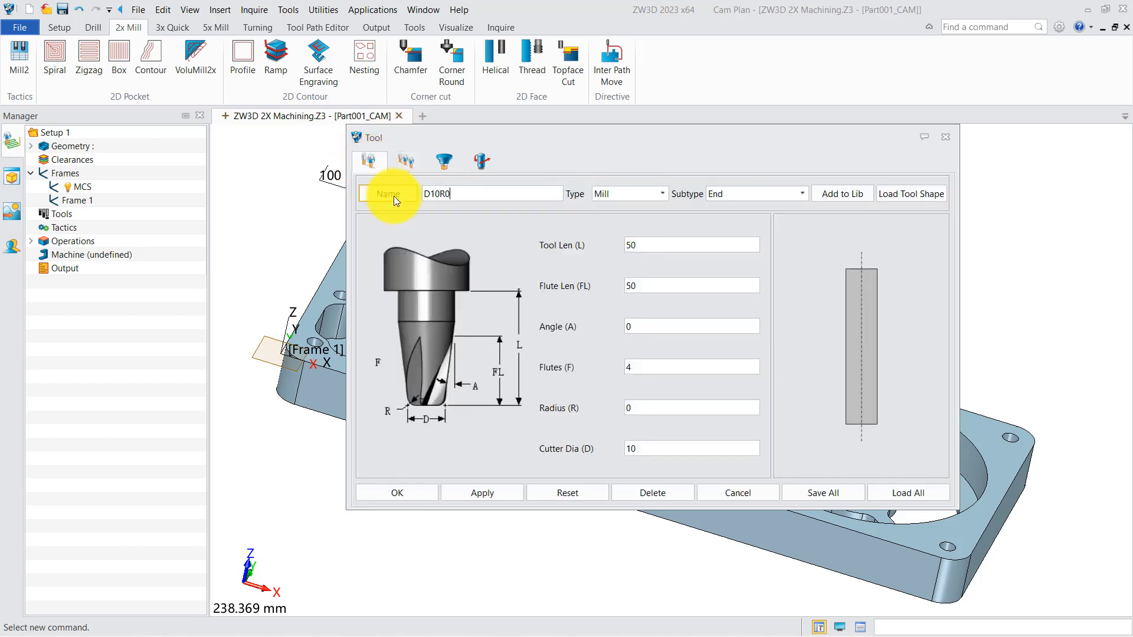
pyautogui.click(412, 492)
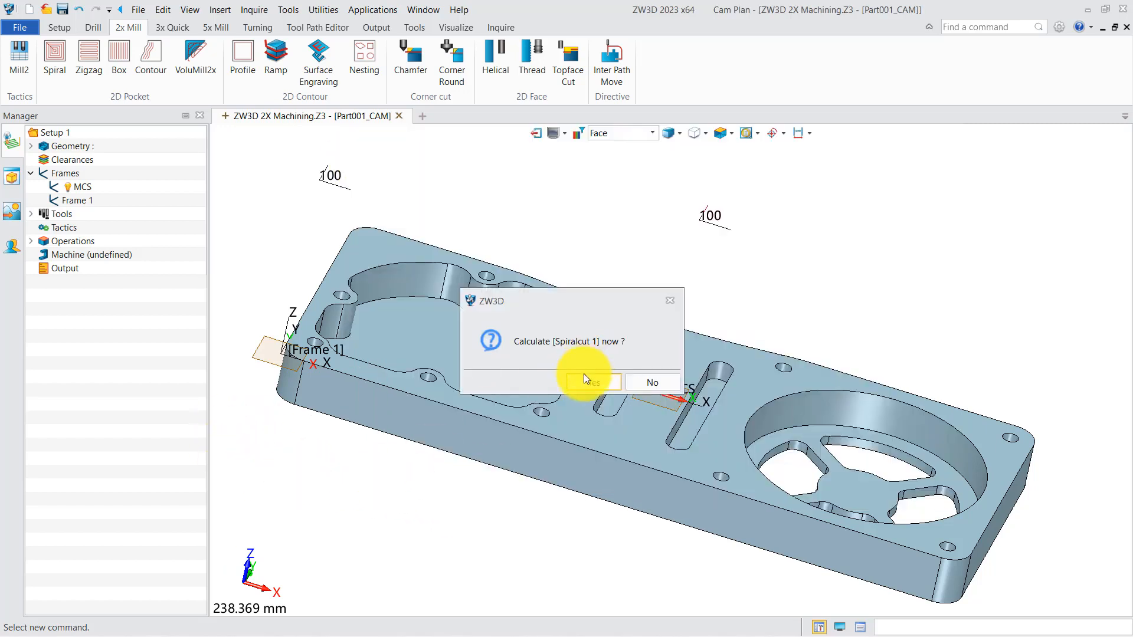
pyautogui.click(585, 380)
pyautogui.moveTo(585, 379); pyautogui.dragTo(602, 430, button='middle')
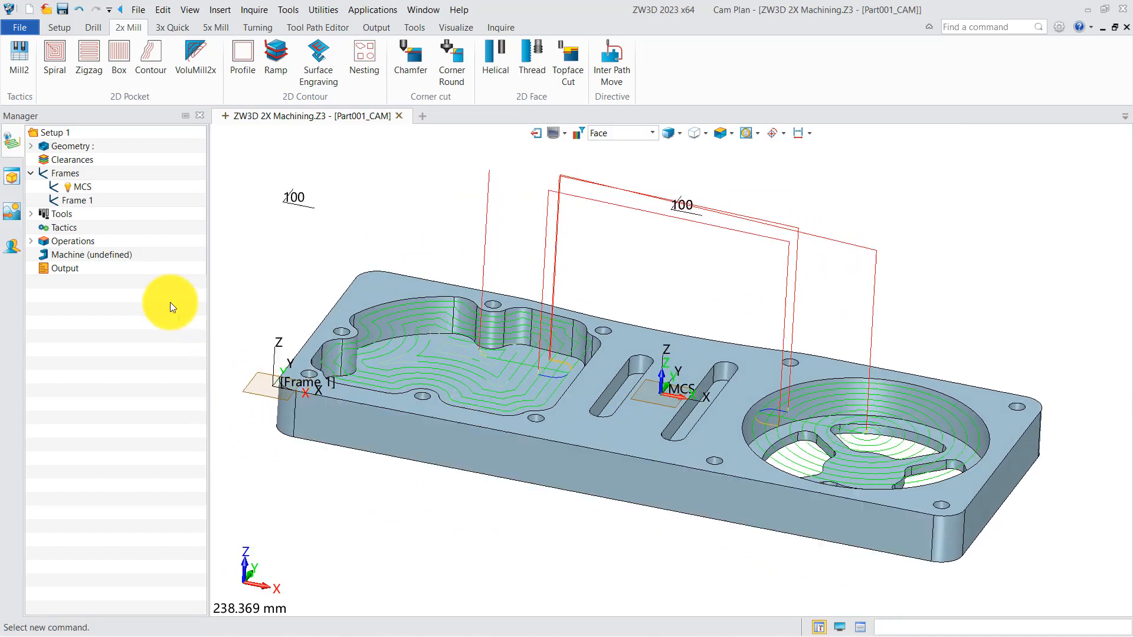
# Step: Add a second tool to the plan by loading the 10 mm Flat Endmill shape from the metric tool library's Mill type
pyautogui.click(29, 240)
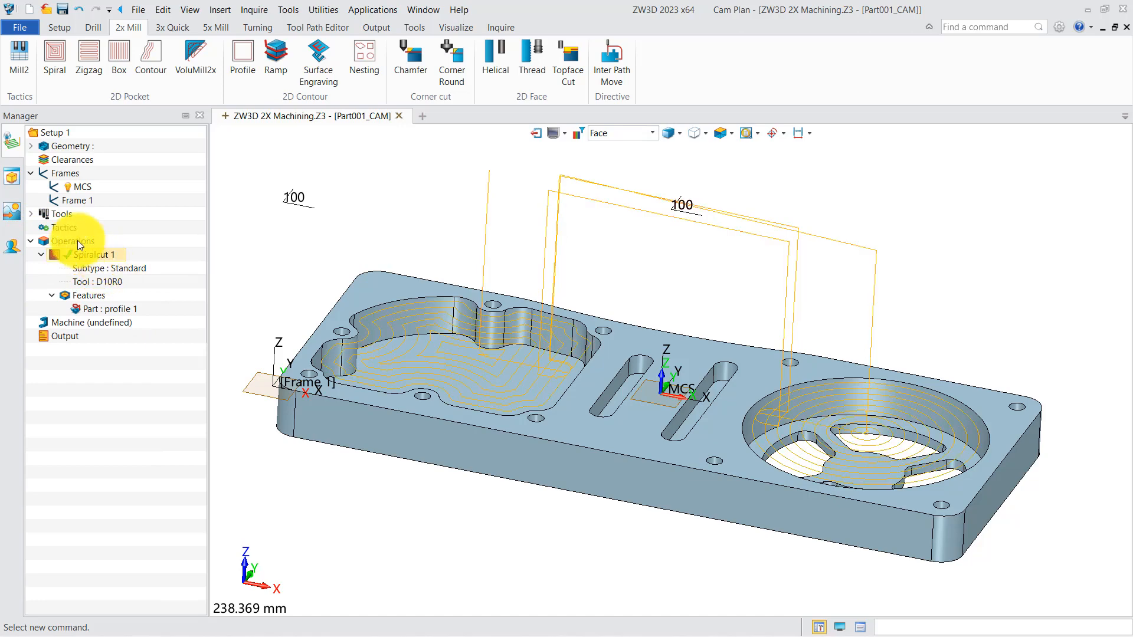
pyautogui.click(31, 213)
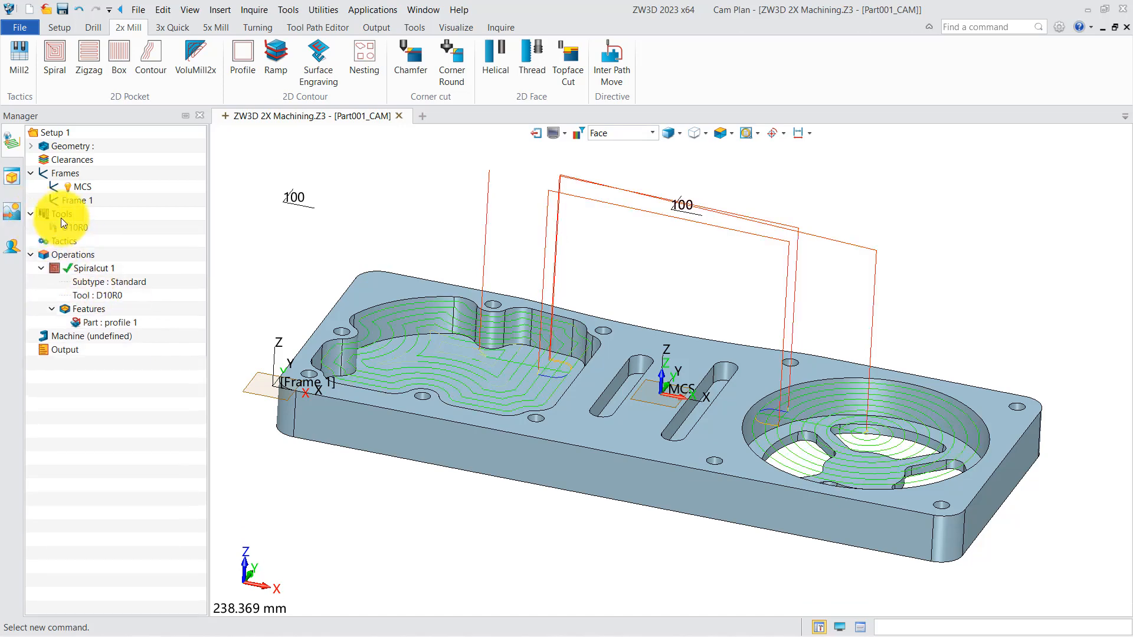
pyautogui.rightClick(62, 216)
pyautogui.click(84, 228)
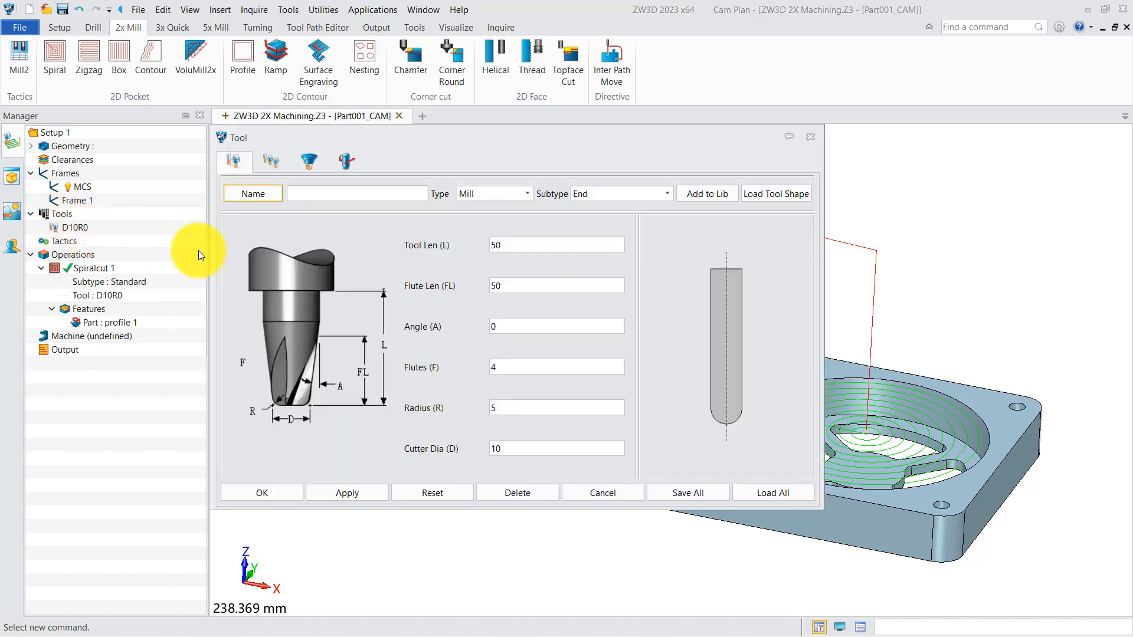
pyautogui.click(785, 192)
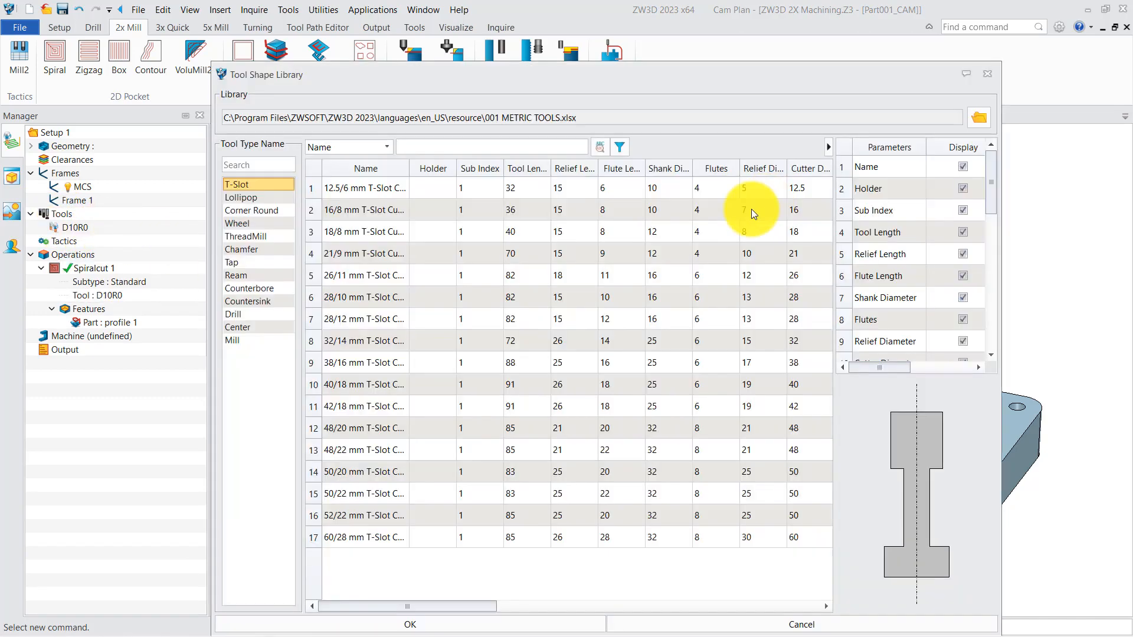
pyautogui.click(232, 338)
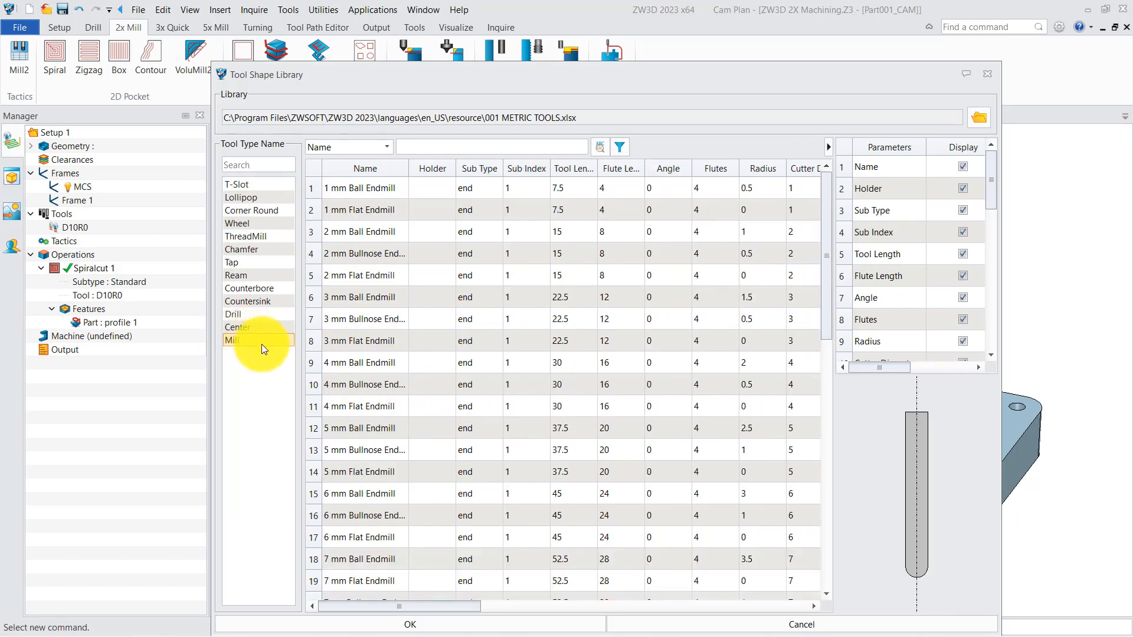
pyautogui.scroll(-5, 426, 449)
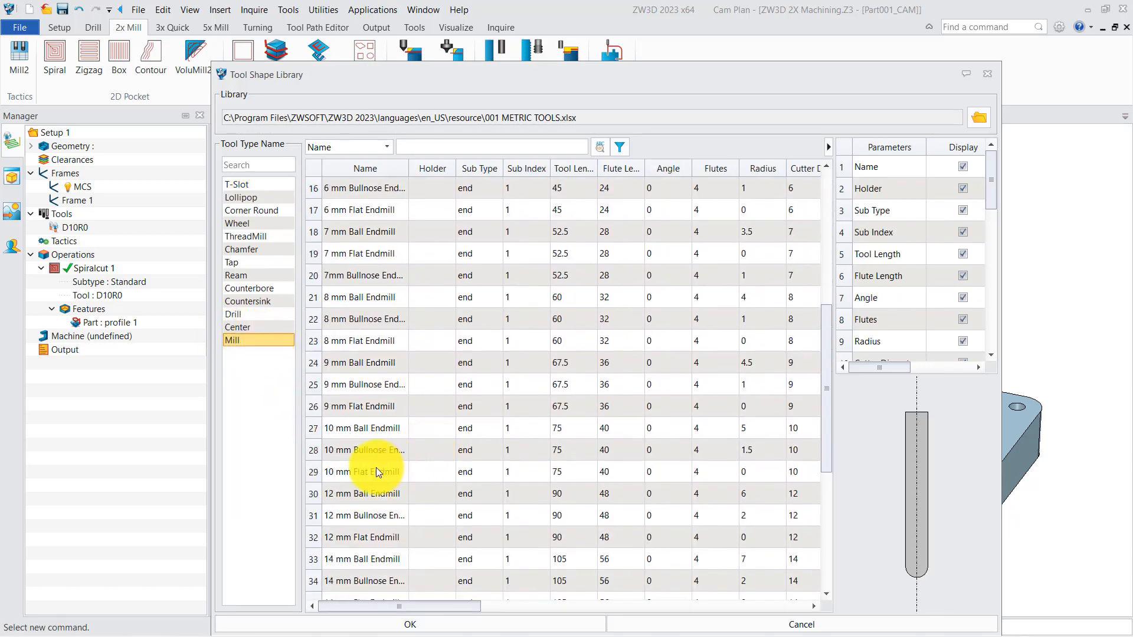
pyautogui.click(367, 471)
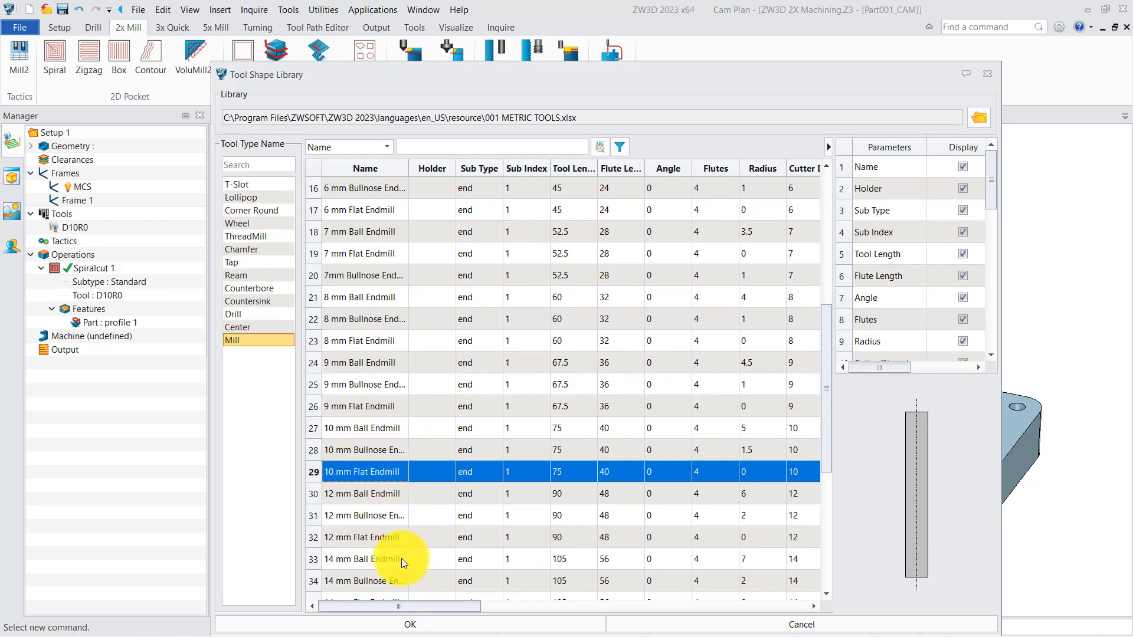
pyautogui.click(431, 624)
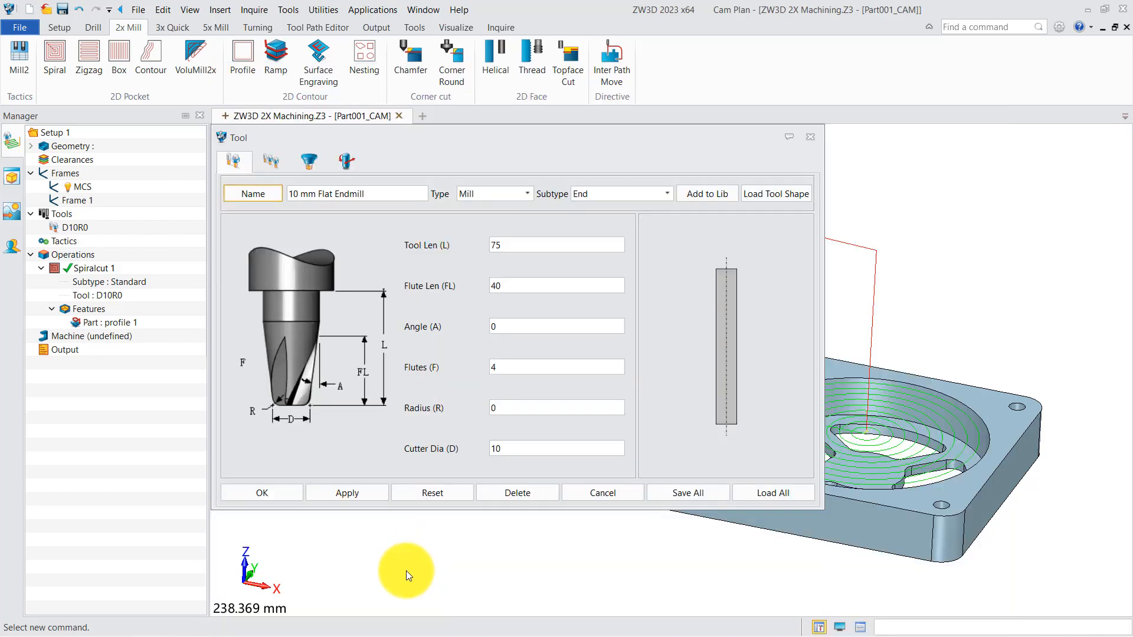
pyautogui.click(282, 497)
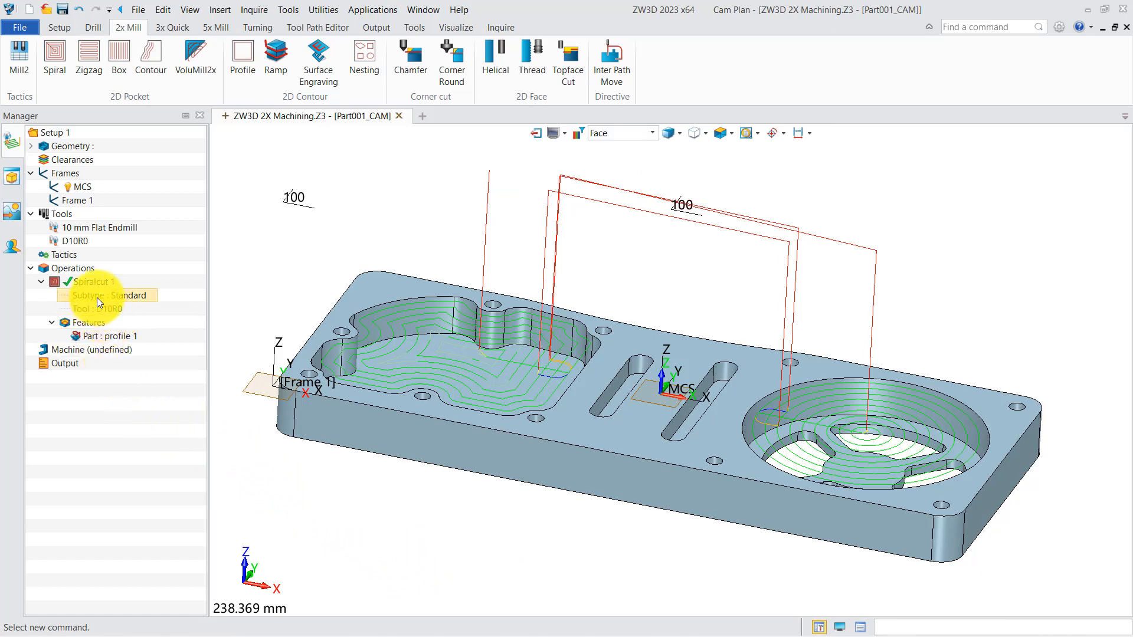
# Step: Reopen the Spiralcut 1 operation and limit its bottom Z to a point picked at the floor of the irregular pocket
pyautogui.doubleClick(93, 281)
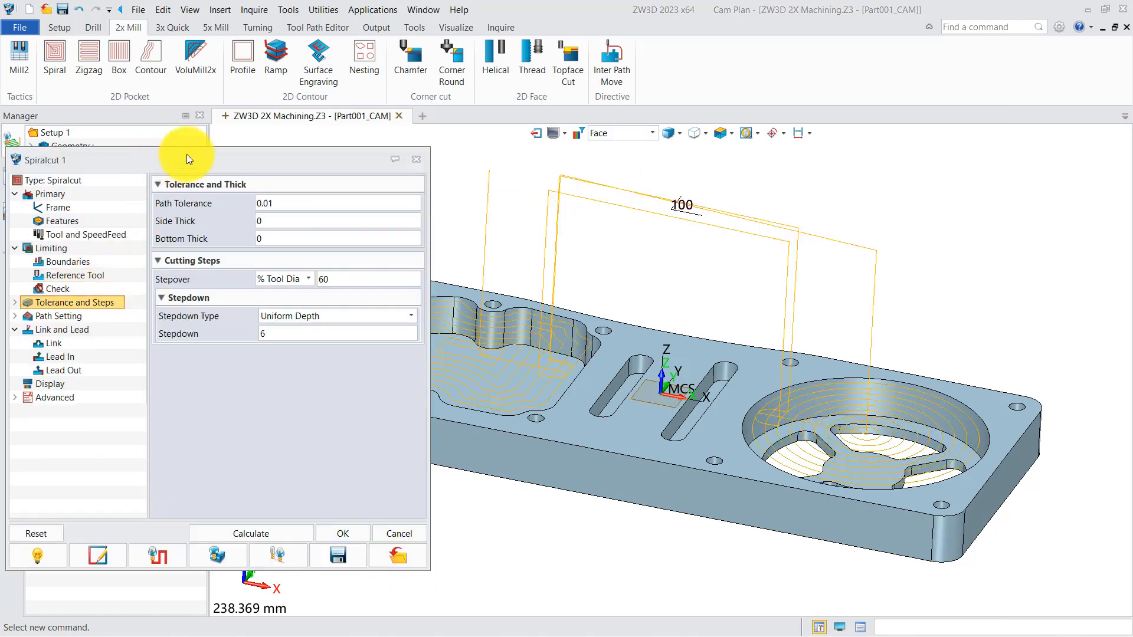
pyautogui.moveTo(186, 154); pyautogui.dragTo(203, 145)
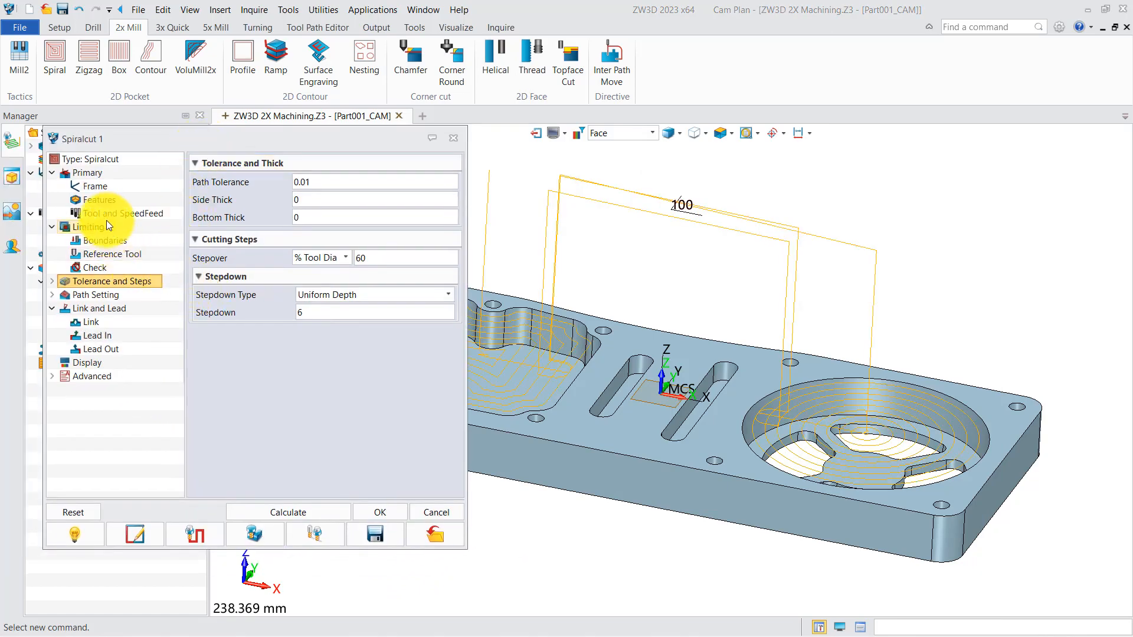
pyautogui.click(88, 225)
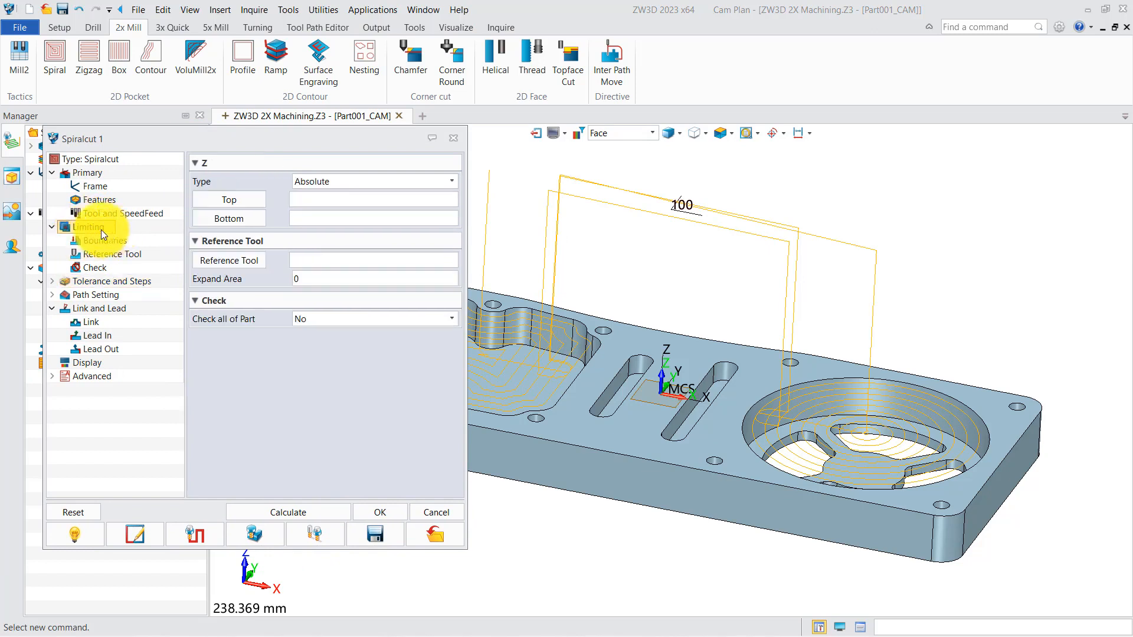
pyautogui.click(229, 218)
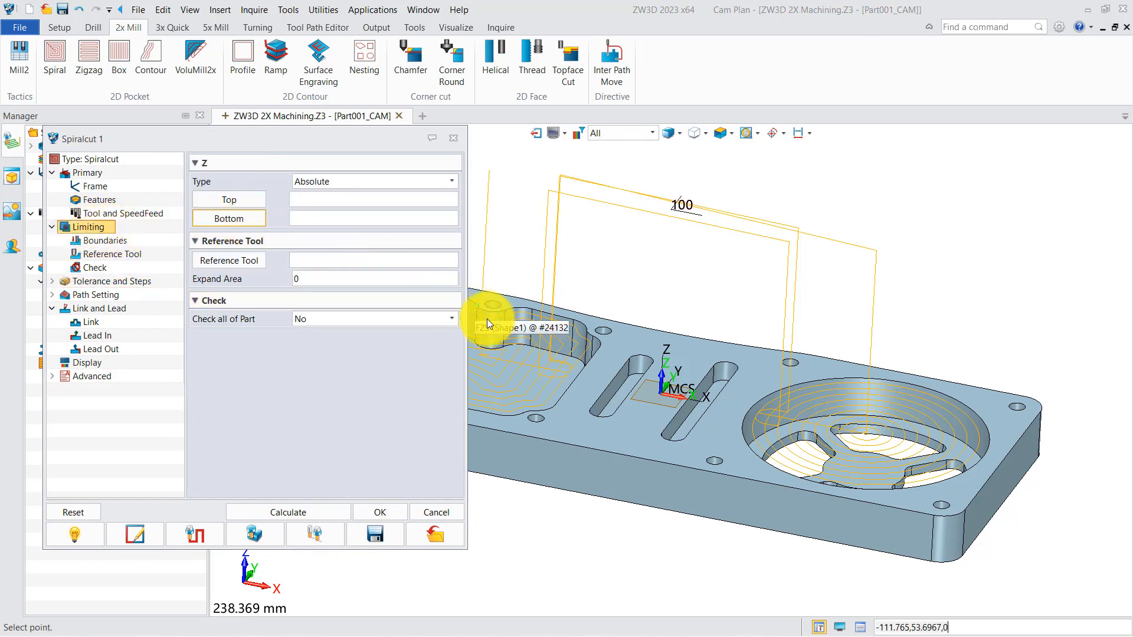
pyautogui.click(505, 345)
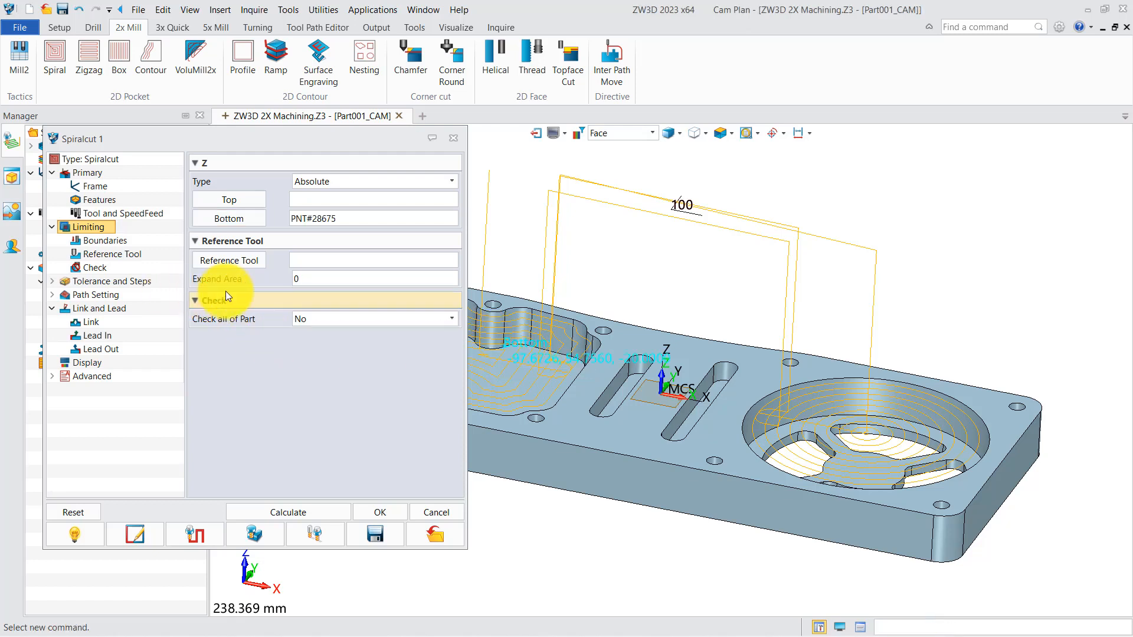
# Step: Set the operation's side thick and bottom thick allowances to 0.2
pyautogui.click(117, 279)
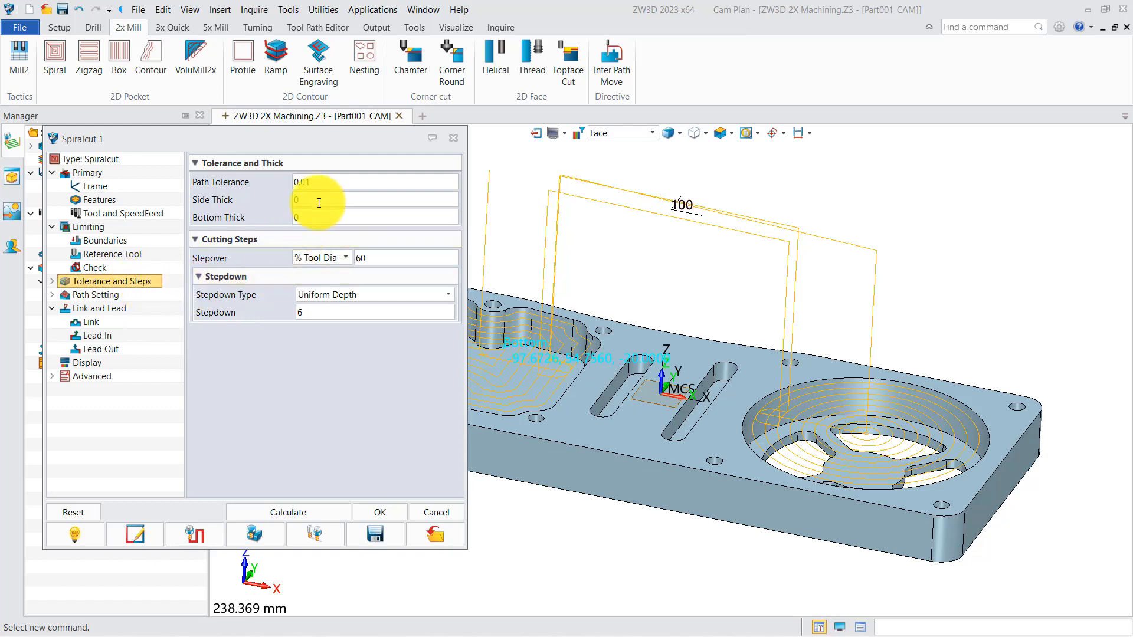
pyautogui.moveTo(318, 201); pyautogui.dragTo(232, 200)
pyautogui.write('0.2')
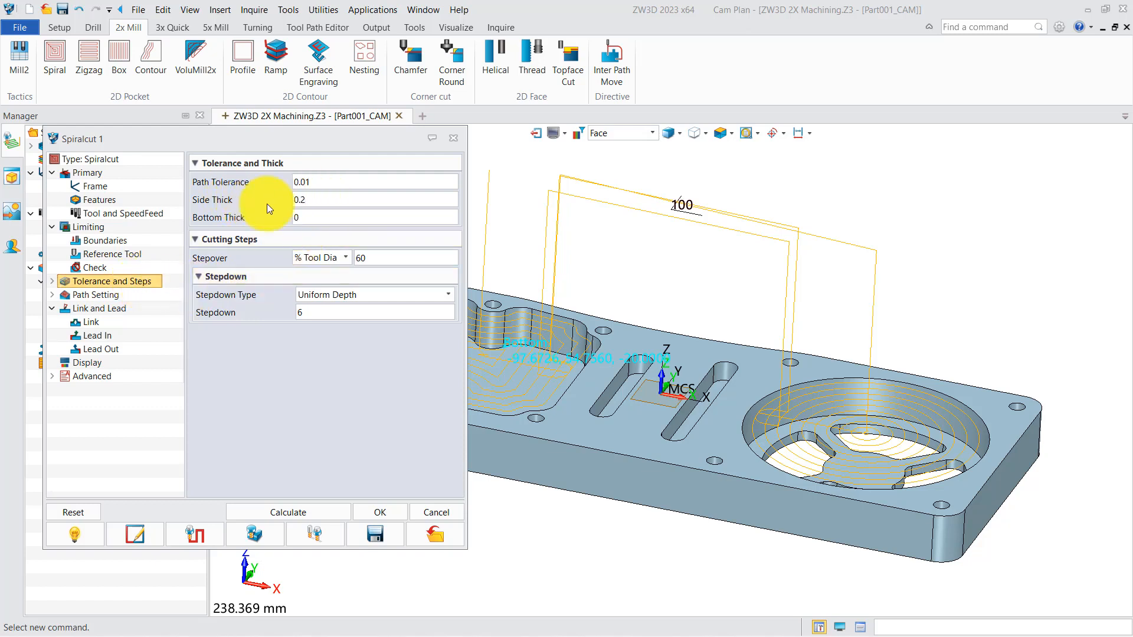
pyautogui.press('Tab')
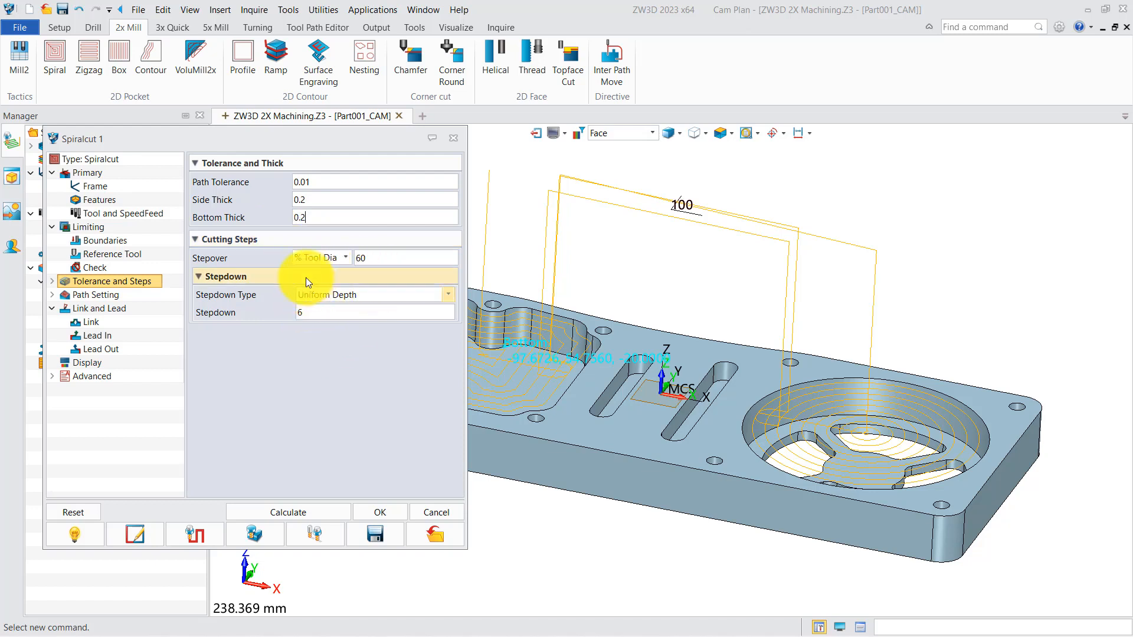
# Step: Set the side finish type to None in the path settings and recalculate the Spiral toolpath
pyautogui.click(108, 298)
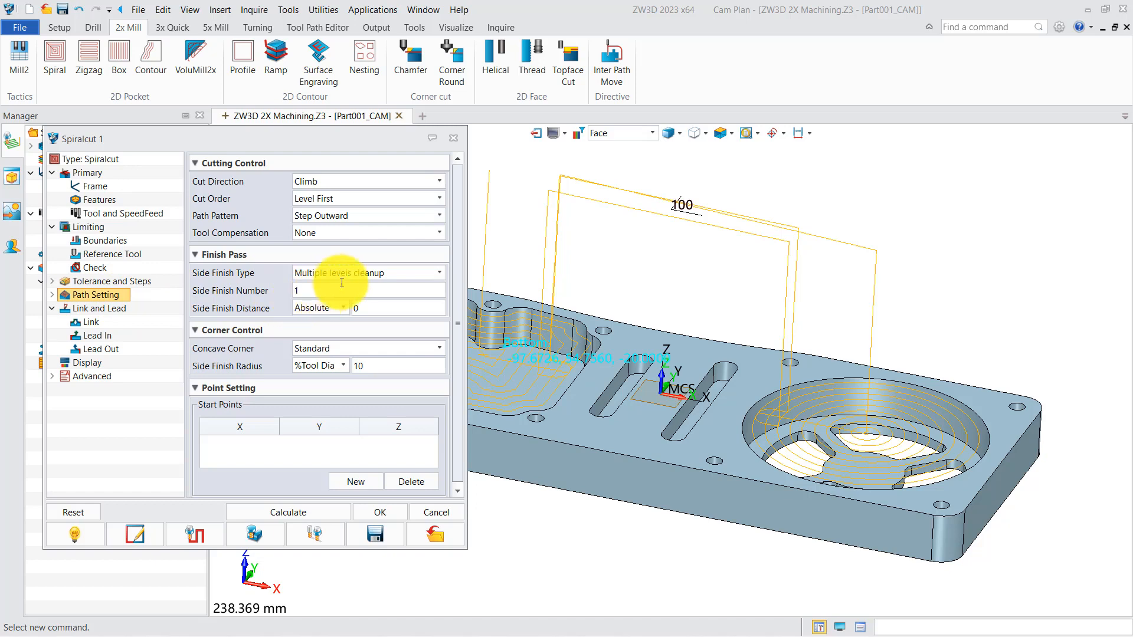
pyautogui.click(344, 275)
pyautogui.click(324, 285)
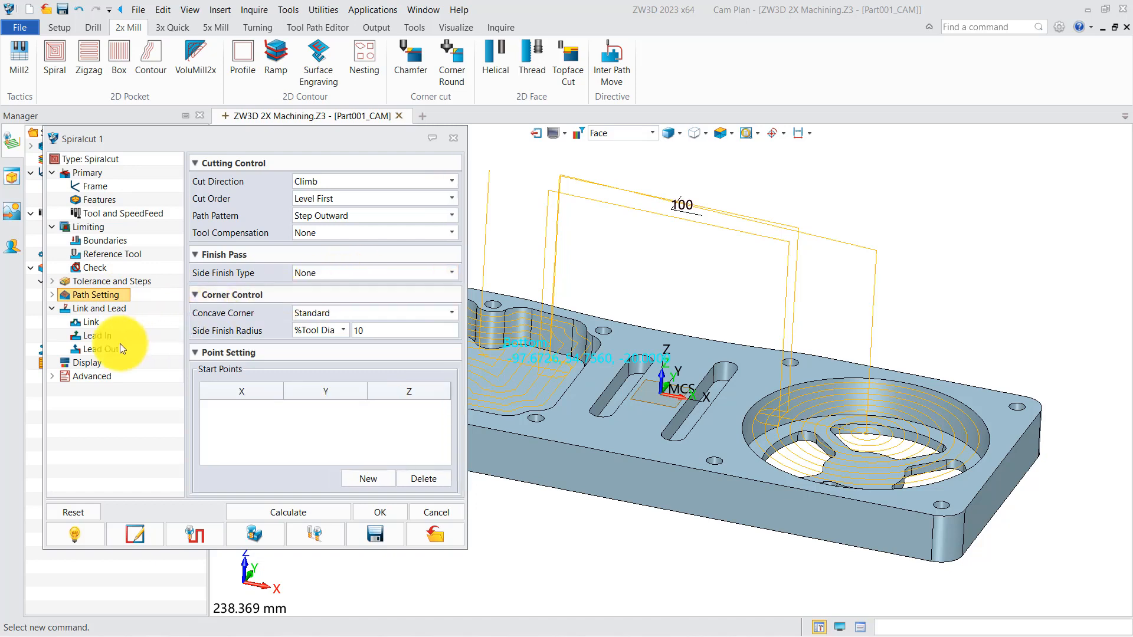
pyautogui.click(109, 312)
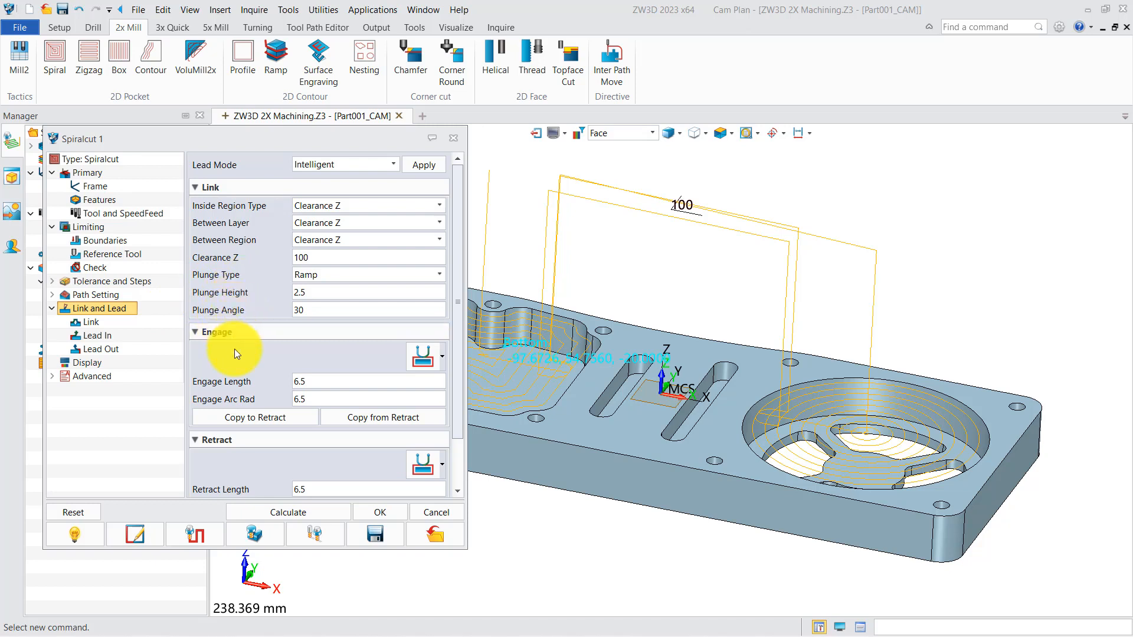
pyautogui.click(286, 511)
pyautogui.scroll(-2, 718, 404)
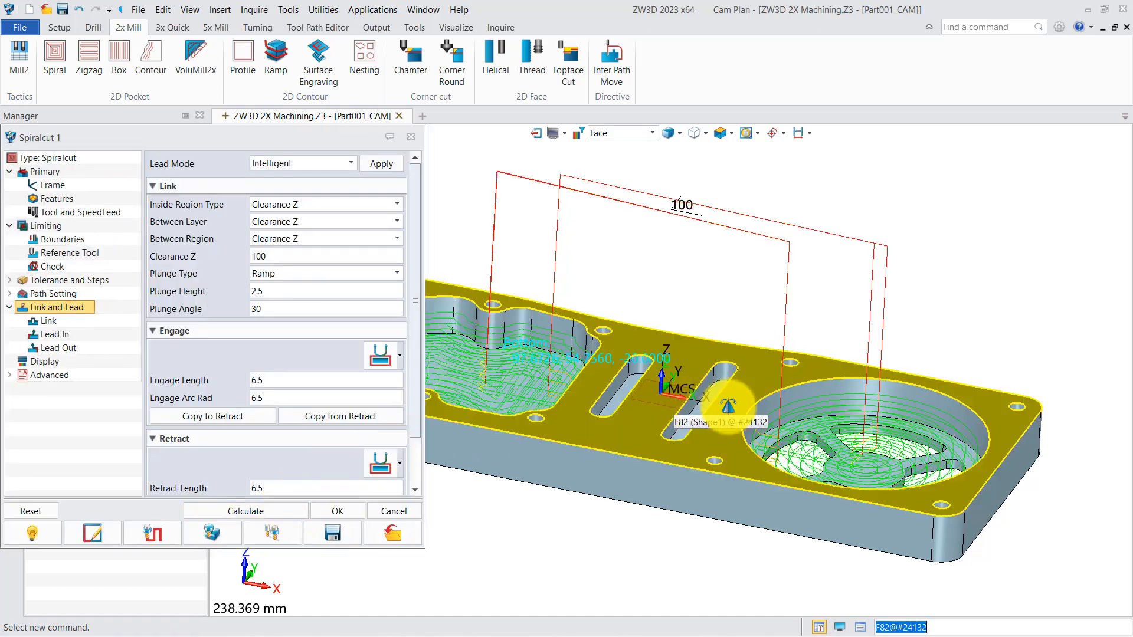
pyautogui.scroll(-1, 791, 363)
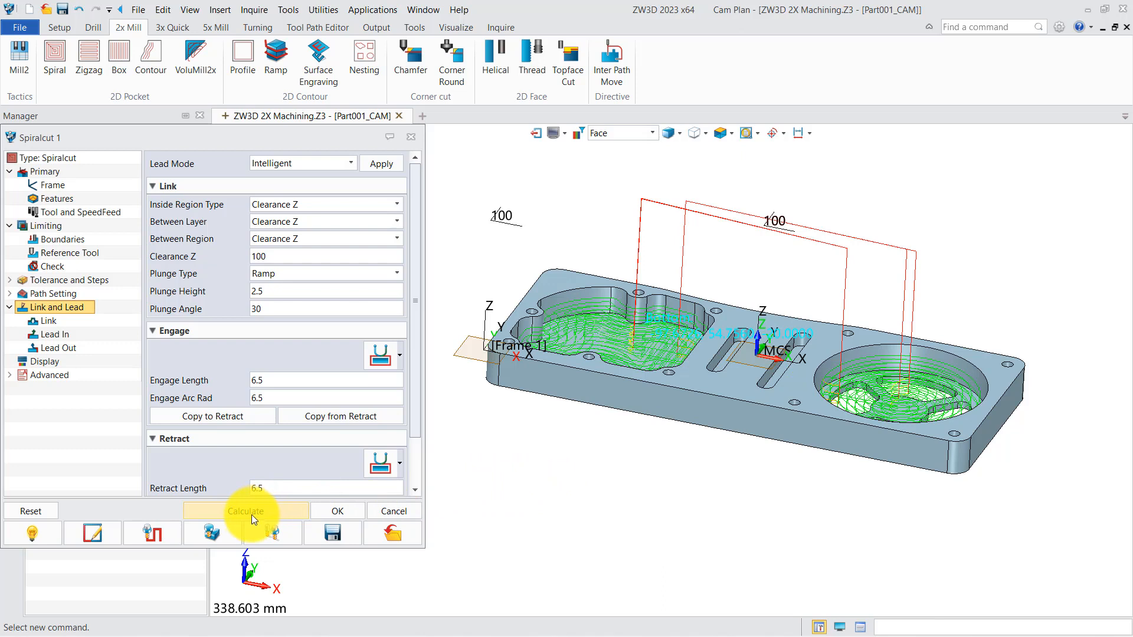
# Step: Verify the toolpath by stepping the tool forward and placing it on a cut beside the irregular pocket's wall
pyautogui.click(153, 534)
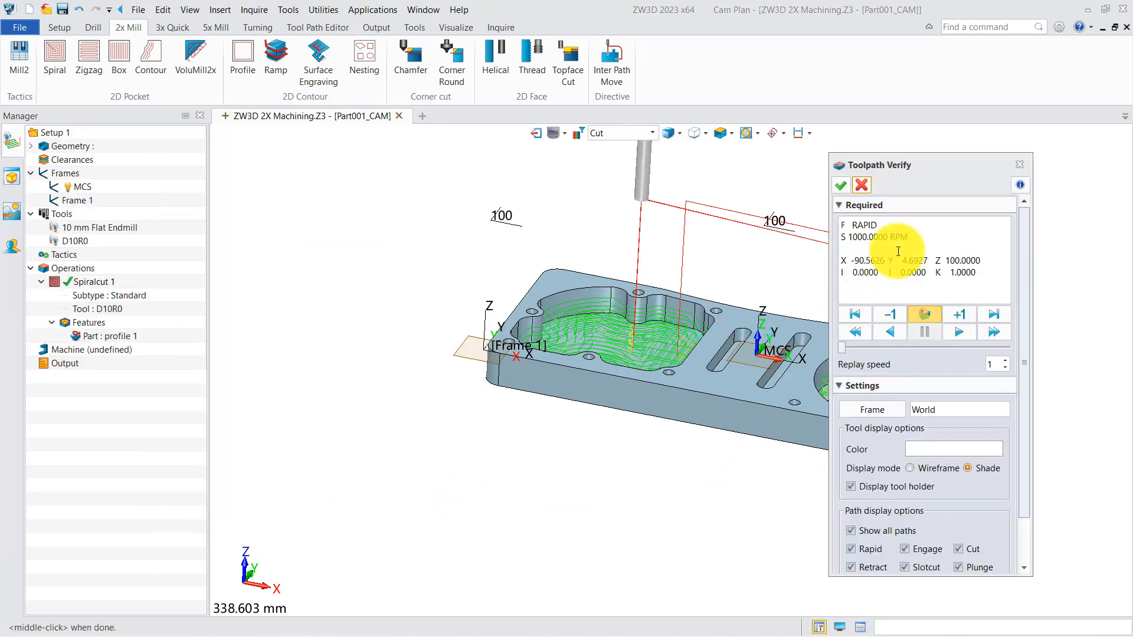
pyautogui.moveTo(940, 169); pyautogui.dragTo(1044, 147)
pyautogui.moveTo(715, 299); pyautogui.dragTo(557, 305, button='middle')
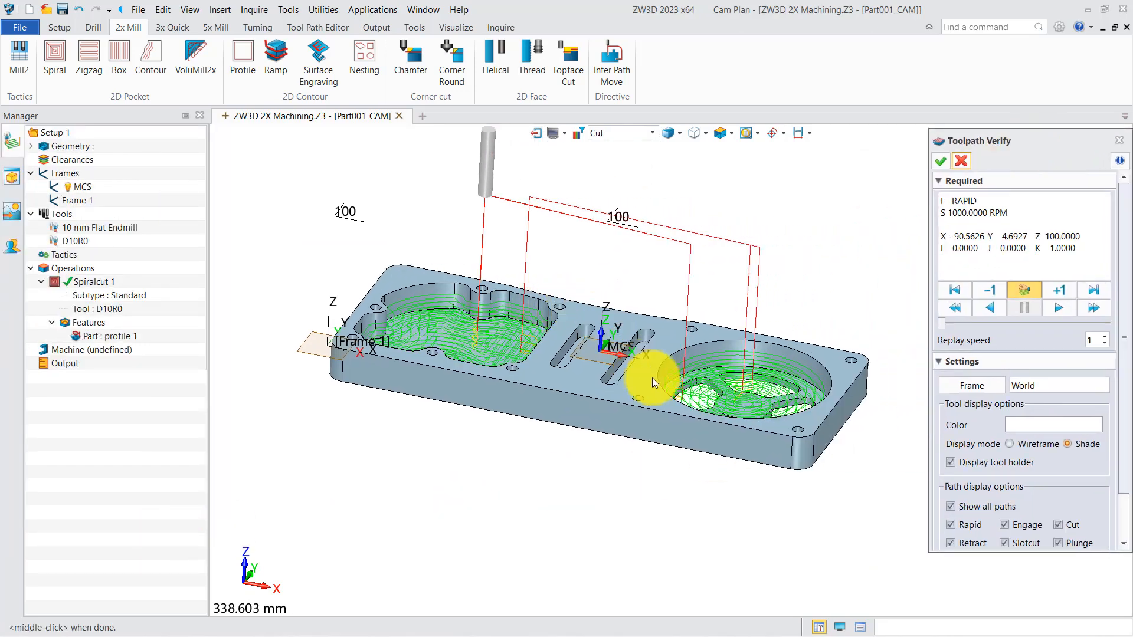
pyautogui.click(1059, 291)
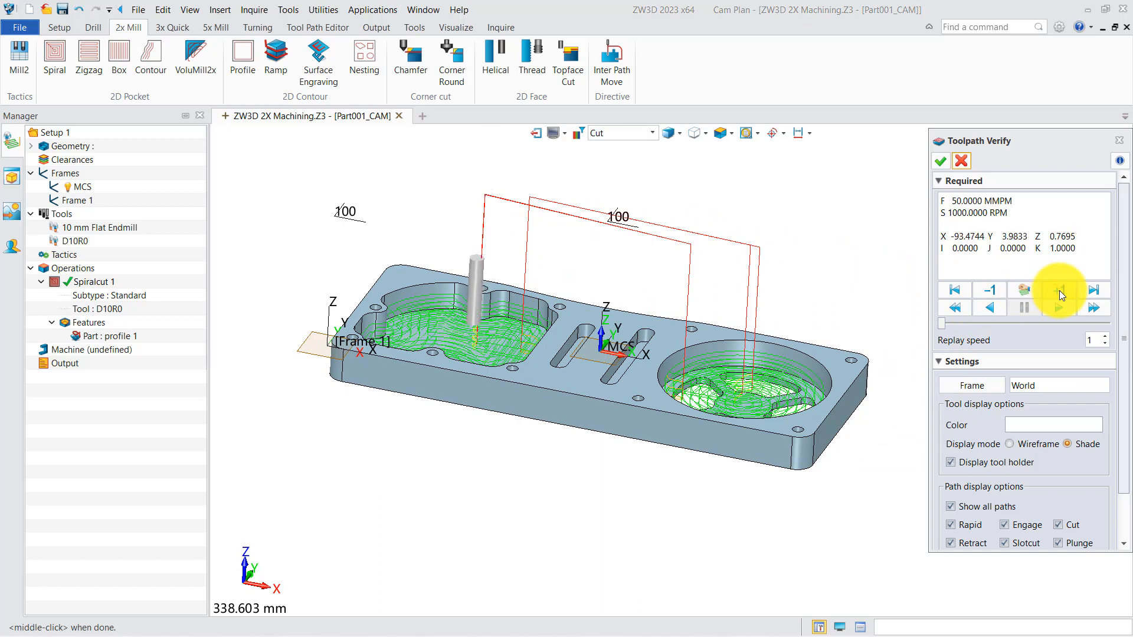
pyautogui.click(1023, 290)
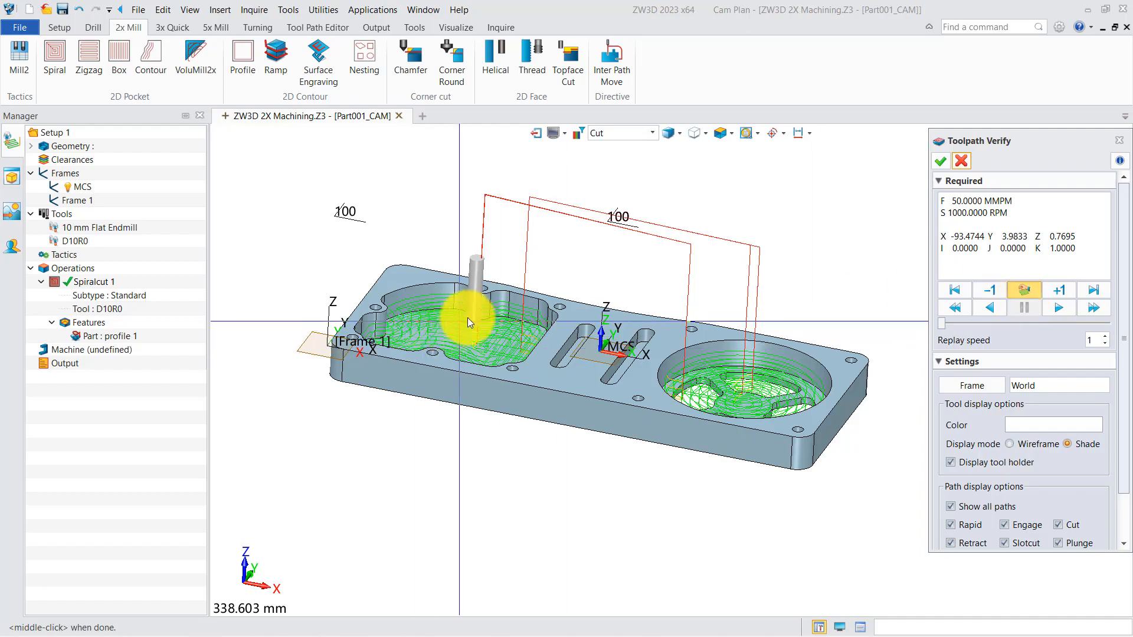
pyautogui.scroll(5, 512, 313)
pyautogui.scroll(1, 516, 306)
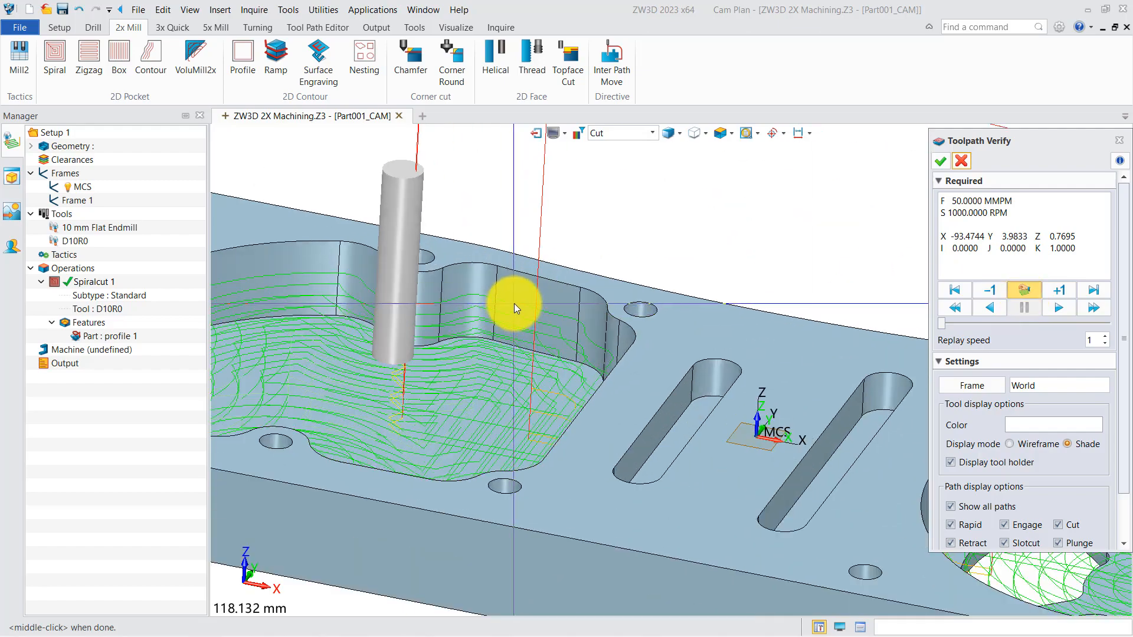
pyautogui.click(516, 304)
pyautogui.scroll(-4, 617, 334)
pyautogui.moveTo(619, 319); pyautogui.dragTo(606, 346, button='right')
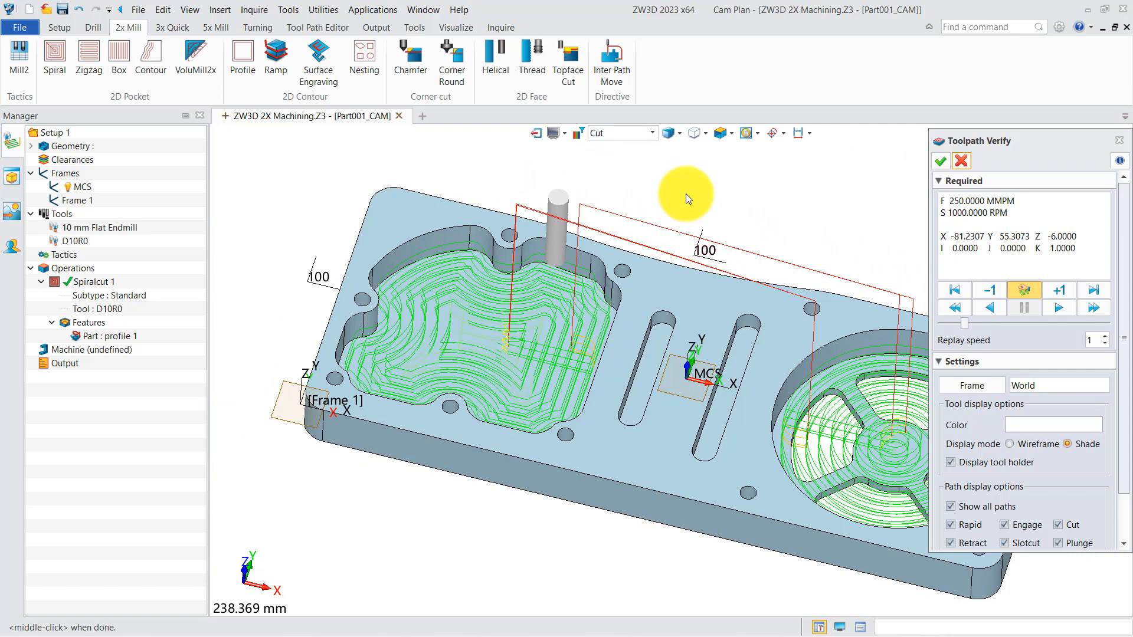
# Step: Examine the clearance between tool and irregular pocket wall from the top view, and close the toolpath verification
pyautogui.click(731, 133)
pyautogui.click(746, 162)
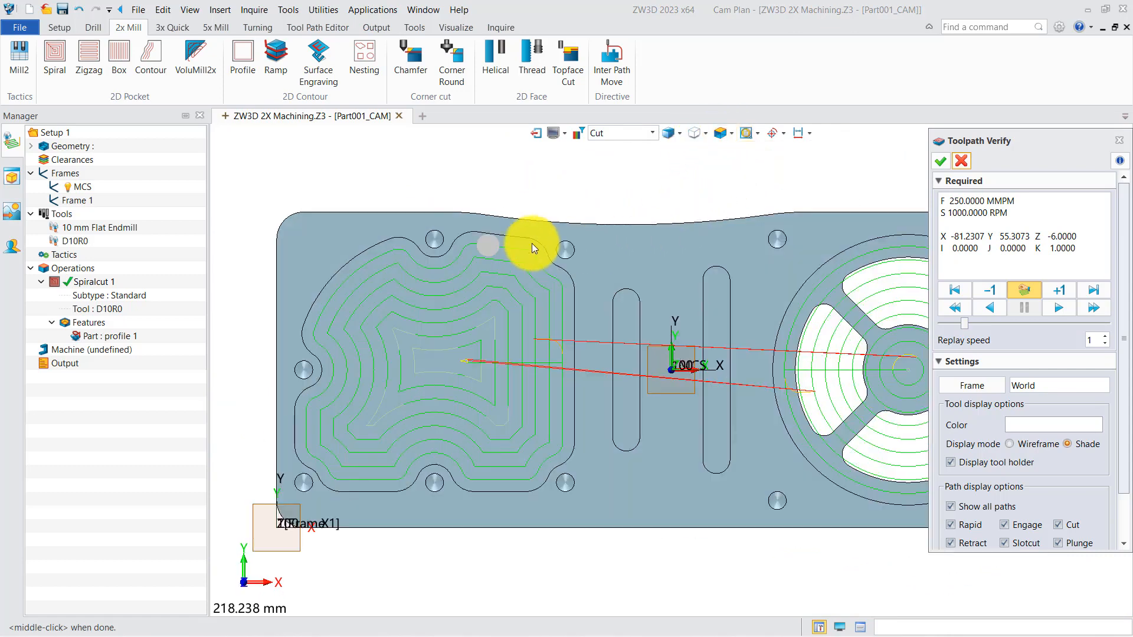
pyautogui.scroll(17, 533, 248)
pyautogui.scroll(-6, 626, 242)
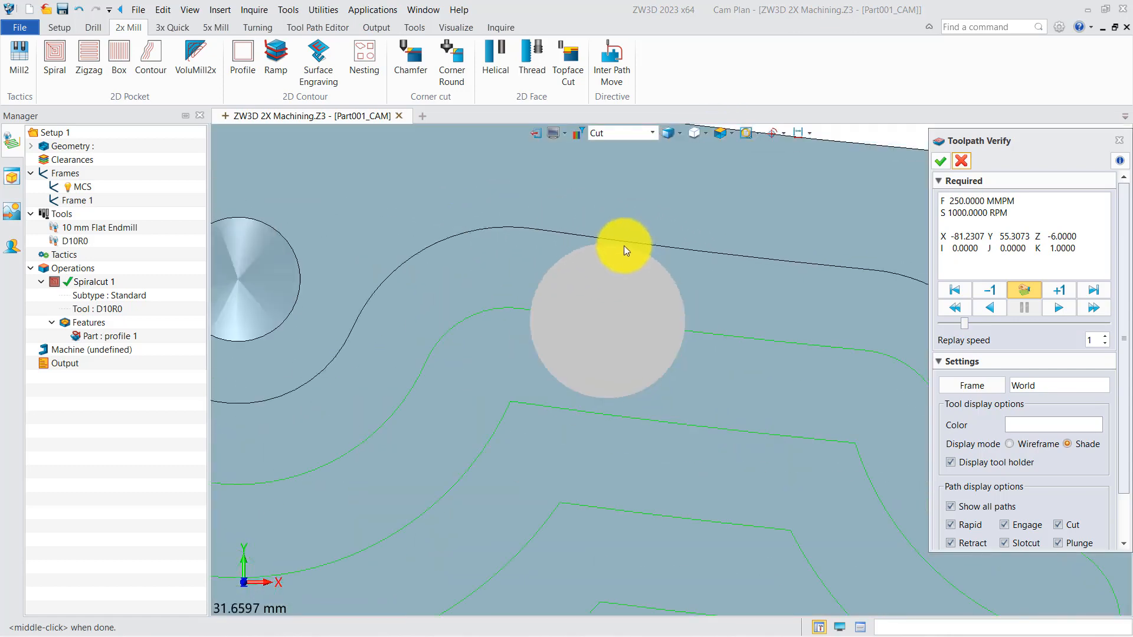
pyautogui.scroll(-15, 624, 245)
pyautogui.scroll(4, 603, 270)
pyautogui.scroll(-1, 676, 300)
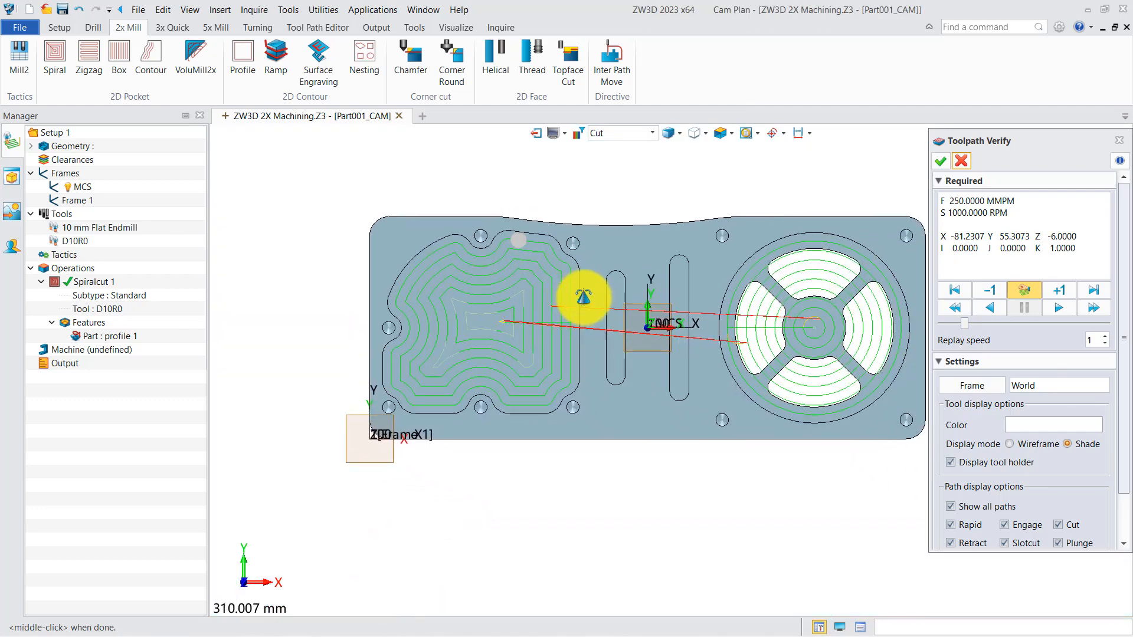
pyautogui.click(941, 161)
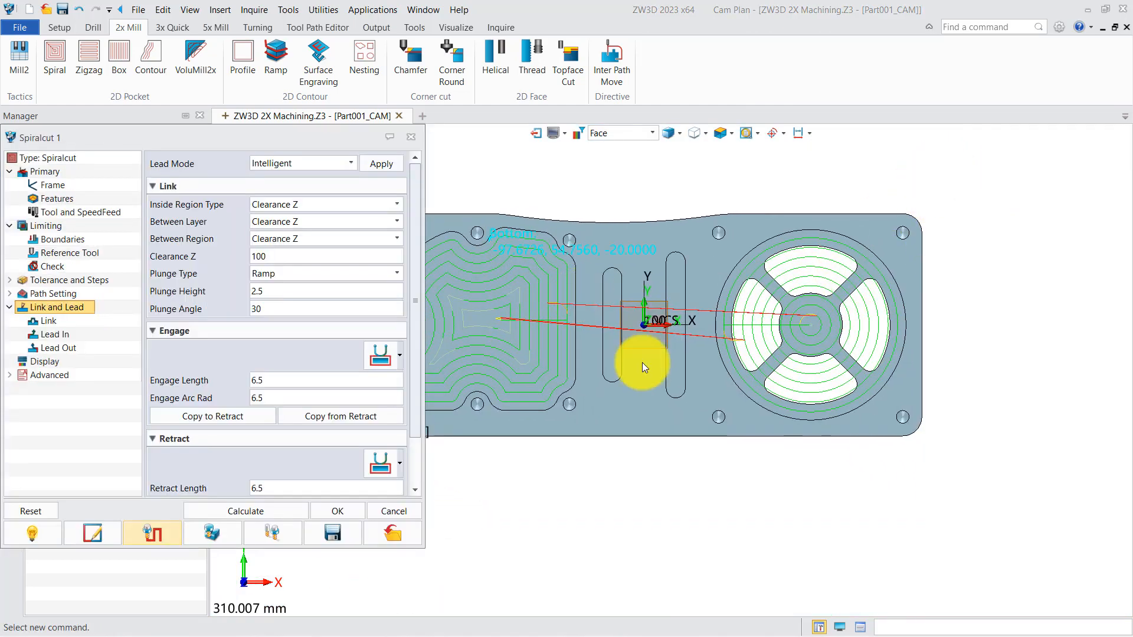
# Step: Run a solid verification of the Spiral cut on the stock, inspect the floors of both pockets, and close the session
pyautogui.click(211, 533)
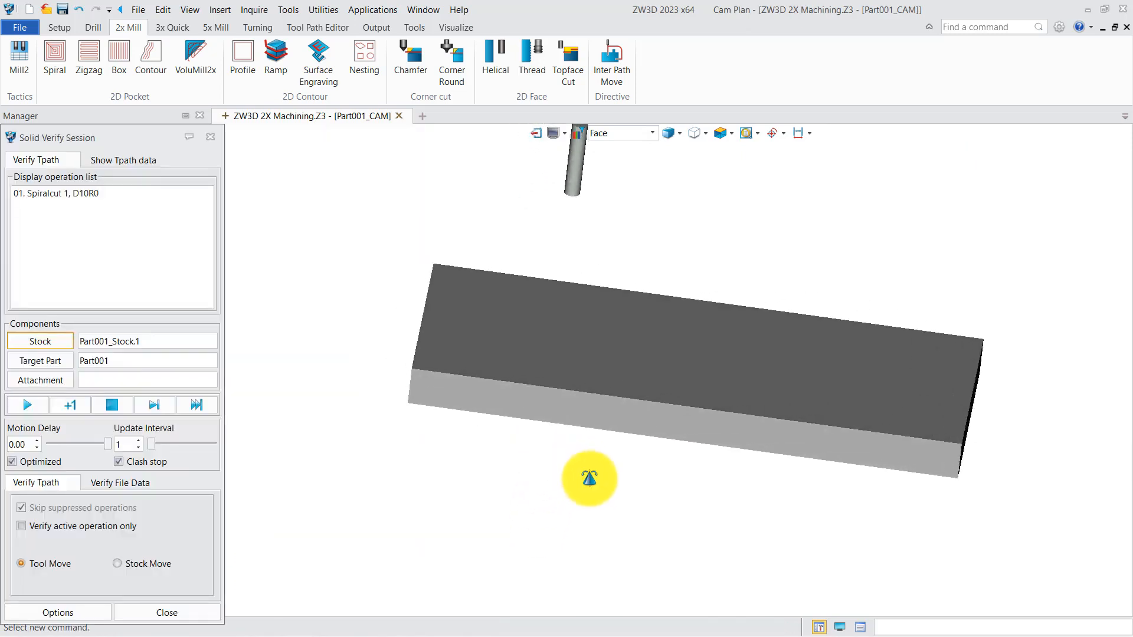
pyautogui.click(28, 405)
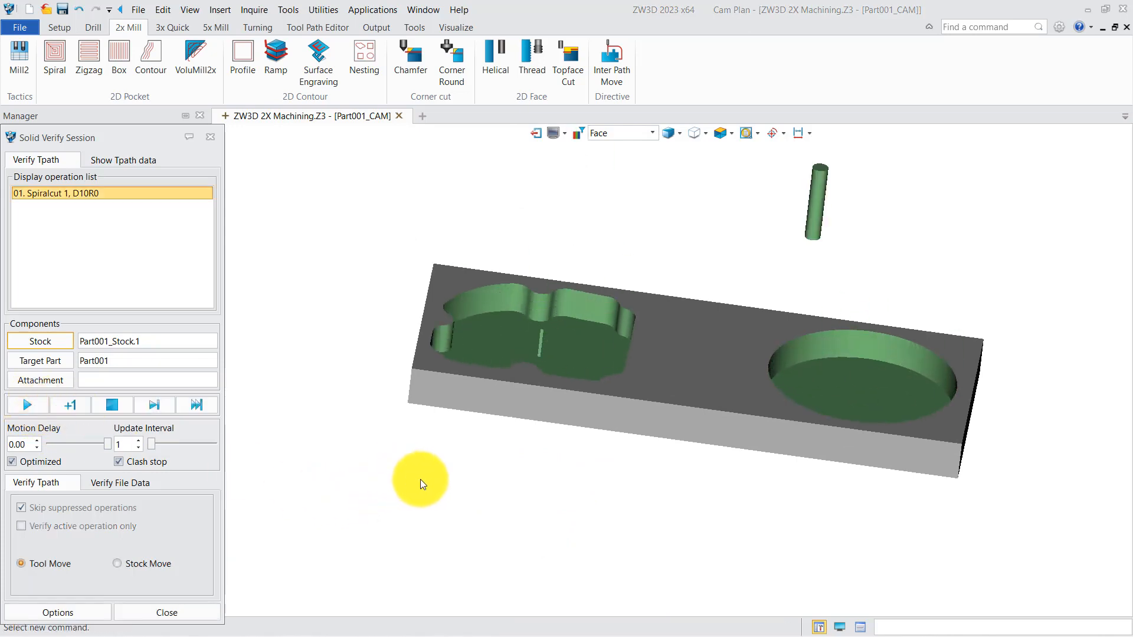
pyautogui.moveTo(503, 485); pyautogui.dragTo(494, 443, button='middle')
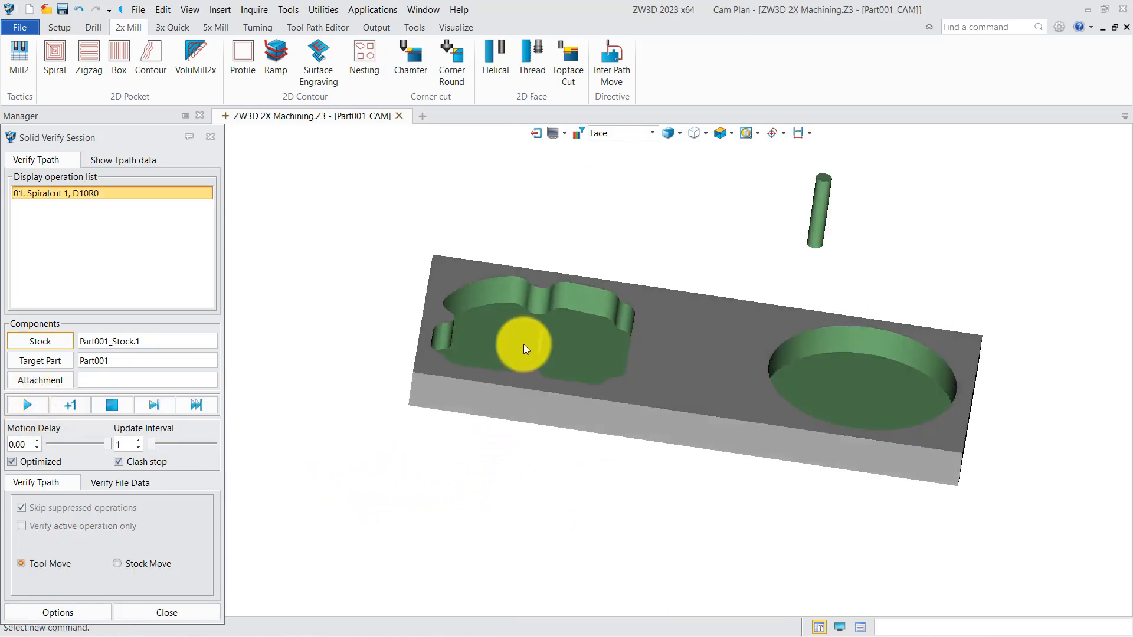
pyautogui.moveTo(523, 345)
pyautogui.mouseDown(button='middle')
pyautogui.moveTo(543, 366)
pyautogui.moveTo(521, 374)
pyautogui.moveTo(530, 357)
pyautogui.mouseUp(button='middle')
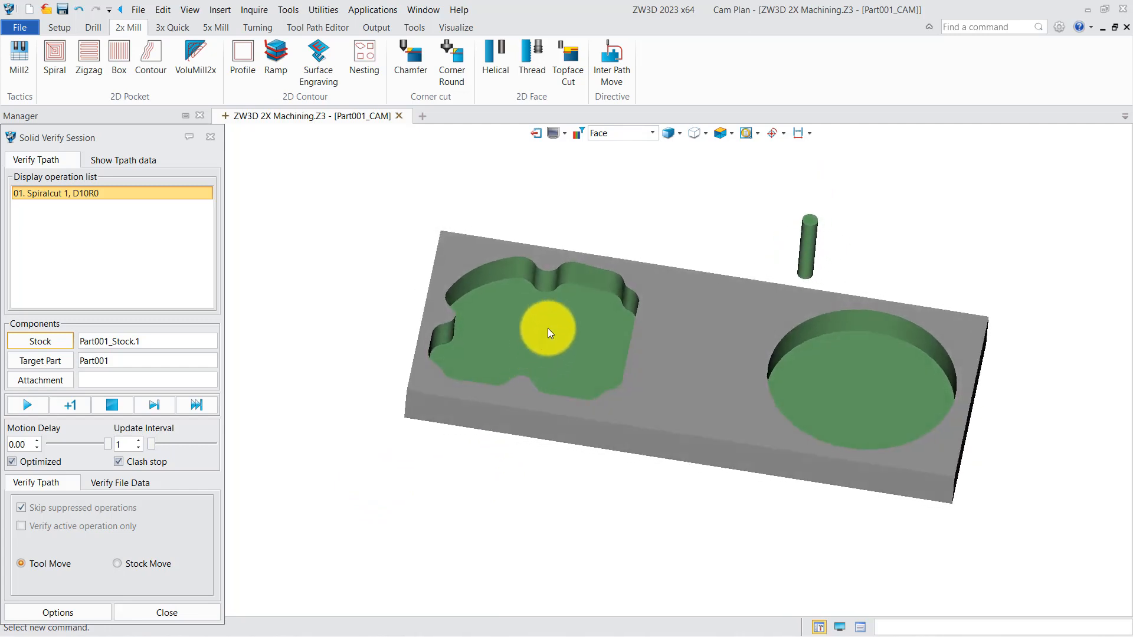
pyautogui.scroll(3, 547, 328)
pyautogui.scroll(-2, 543, 334)
pyautogui.scroll(1, 543, 338)
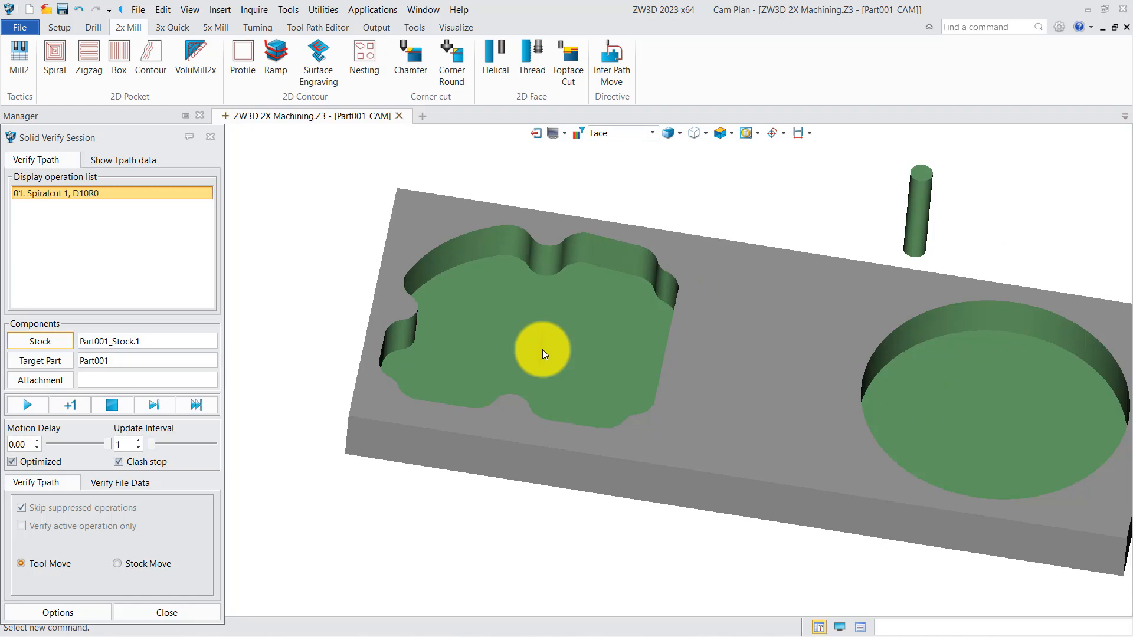
pyautogui.scroll(-2, 543, 350)
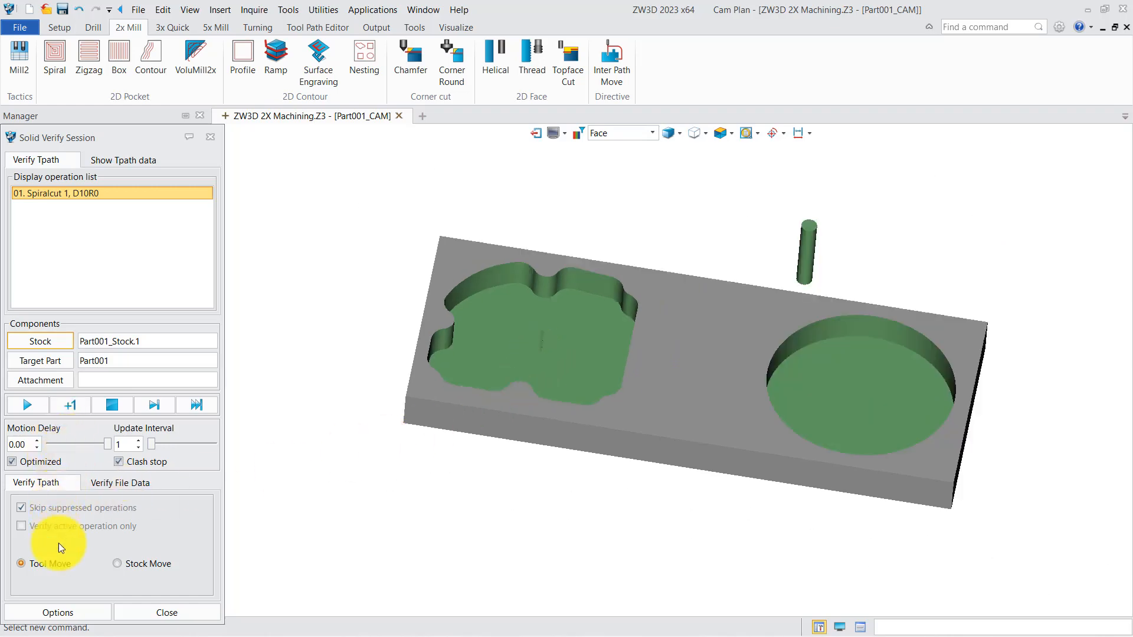
pyautogui.click(153, 604)
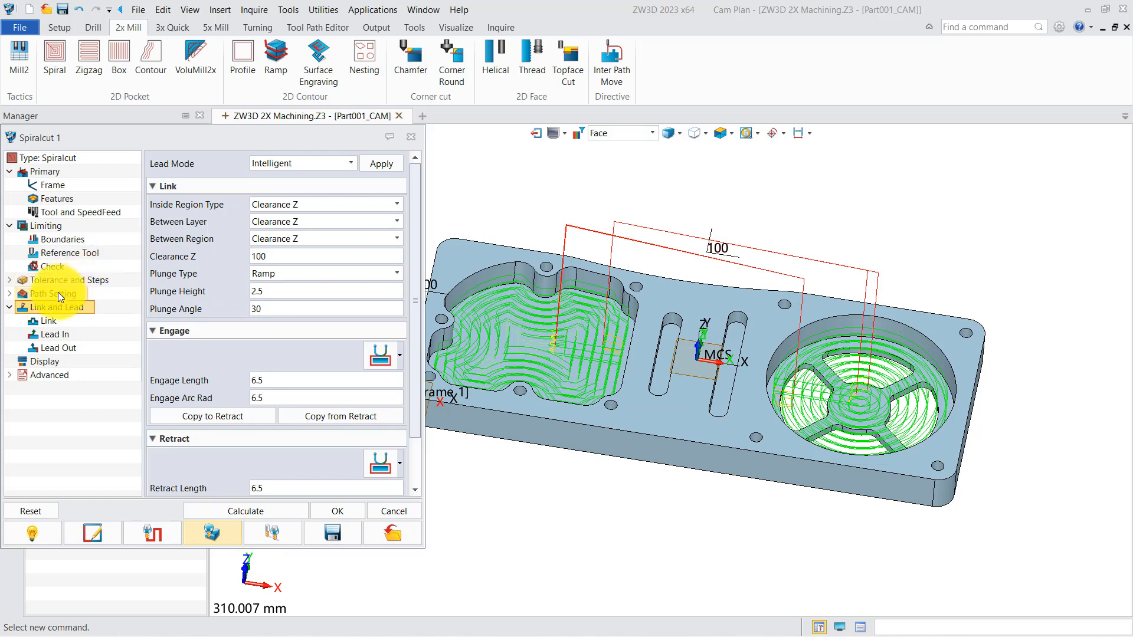
# Step: Set the stepover to 45% of the tool diameter and recalculate the Spiral toolpath
pyautogui.click(72, 281)
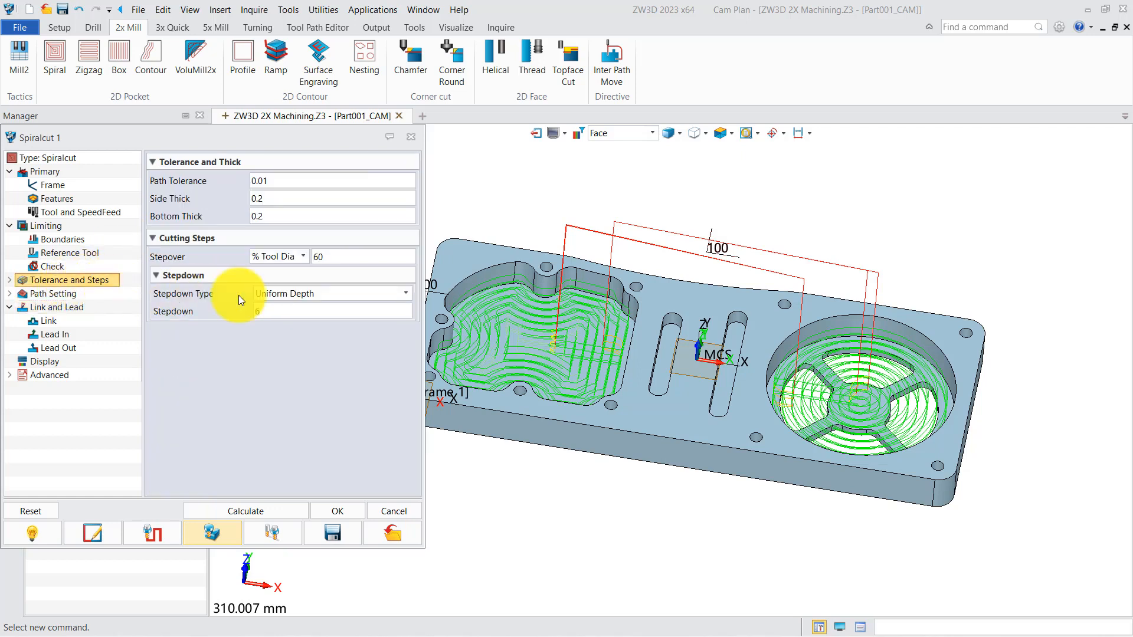
pyautogui.click(354, 256)
pyautogui.write('45')
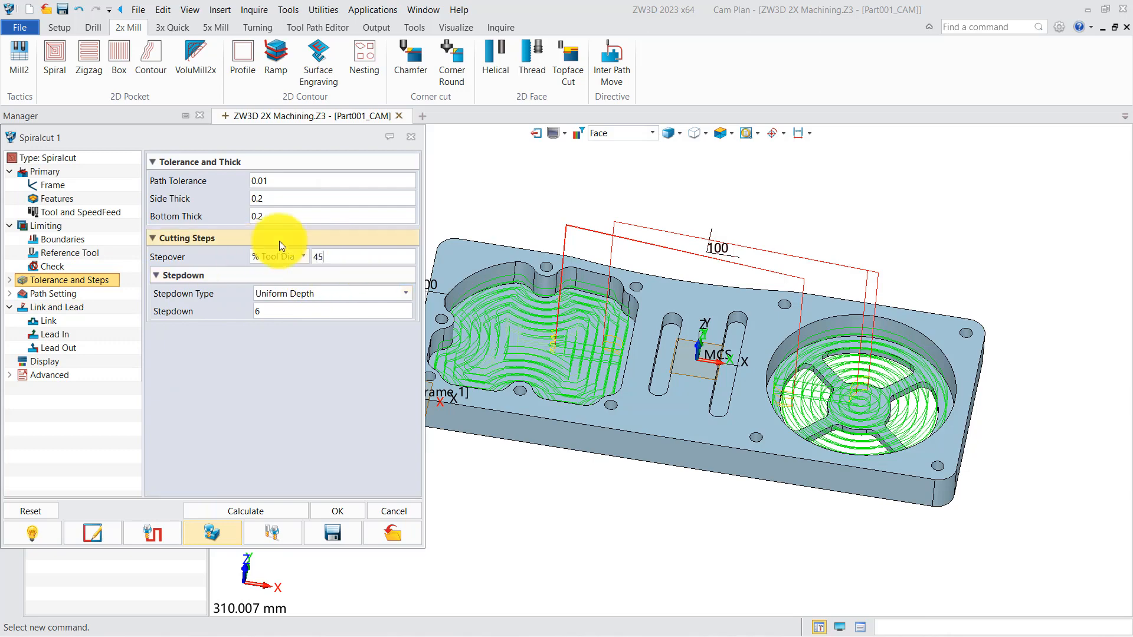
pyautogui.click(243, 511)
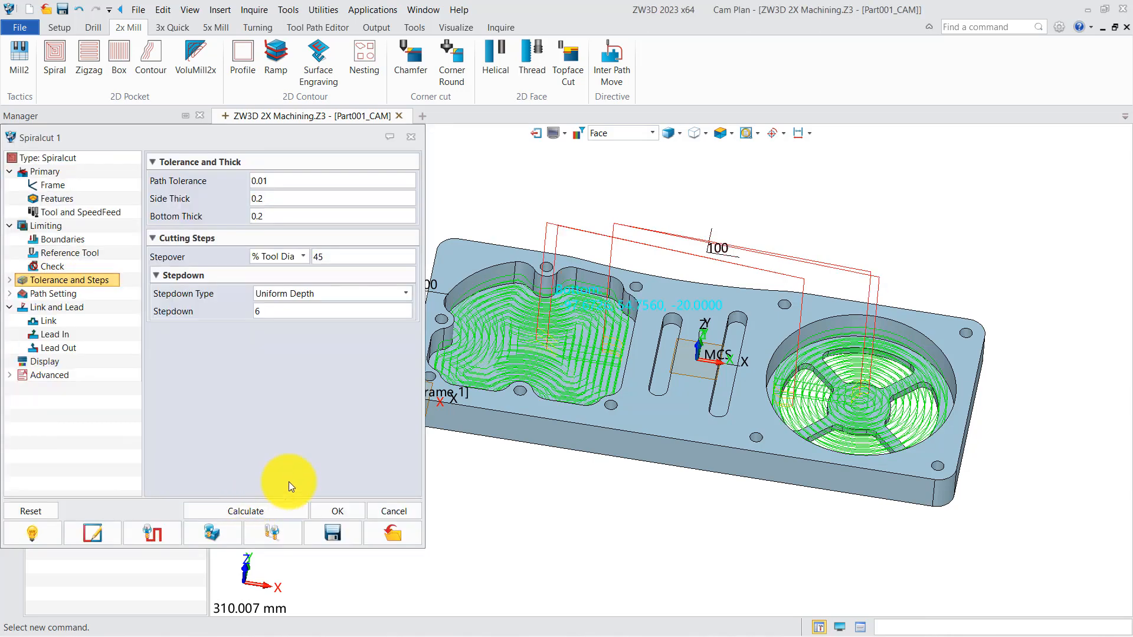
# Step: Simulate the recalculated Spiral cut on the stock with a new solid verification
pyautogui.click(210, 534)
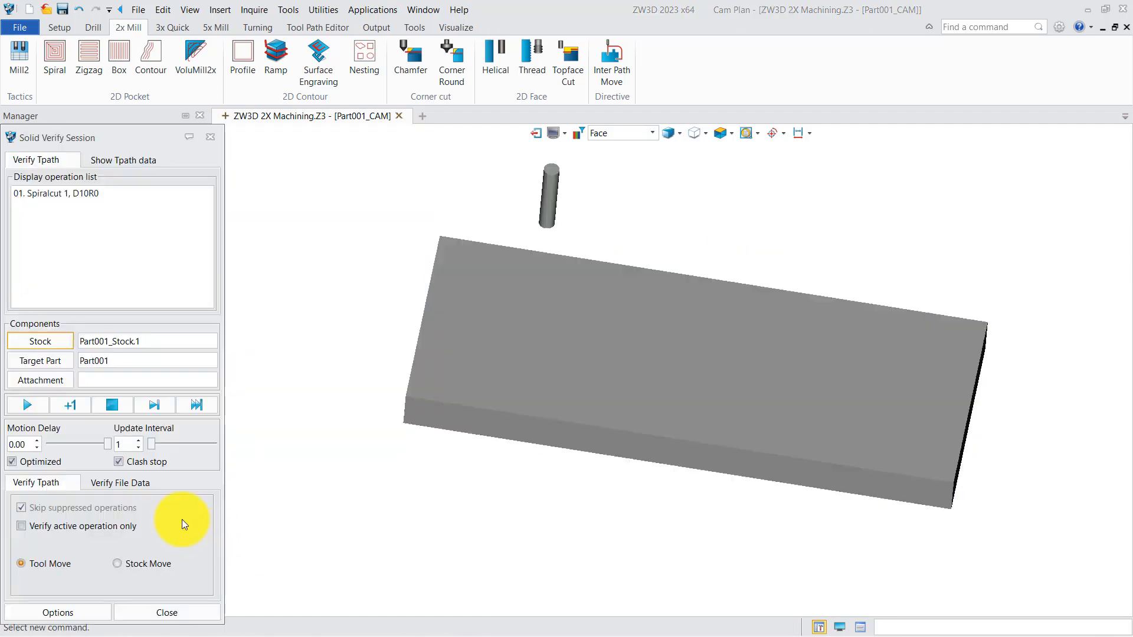
pyautogui.click(44, 411)
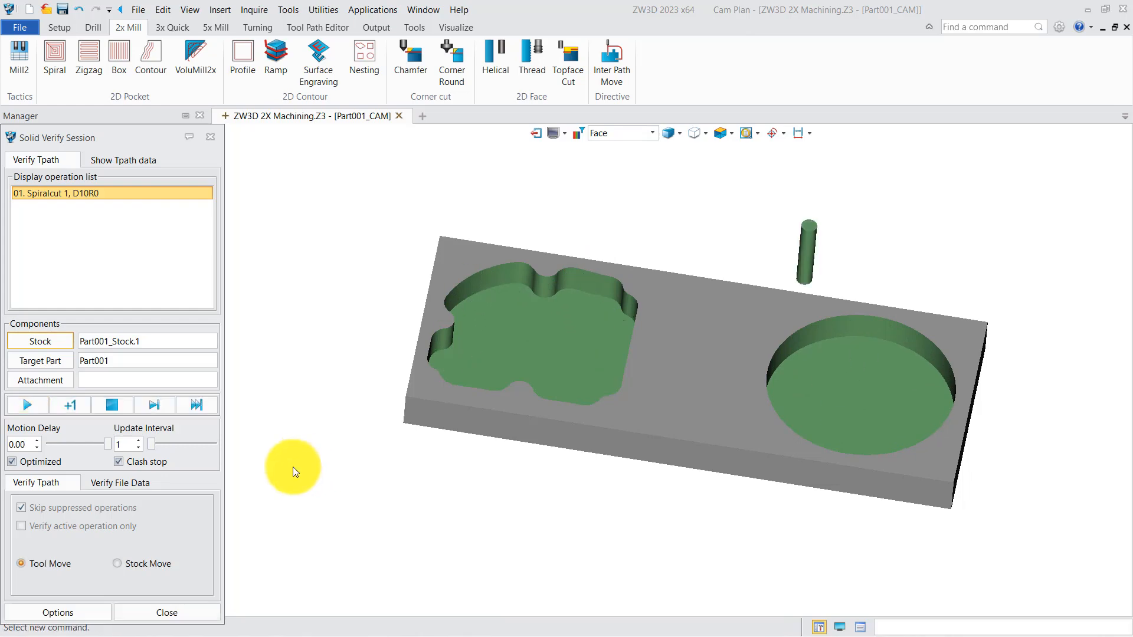
# Step: Close the solid verification session and confirm the Spiralcut 1 operation settings
pyautogui.click(149, 612)
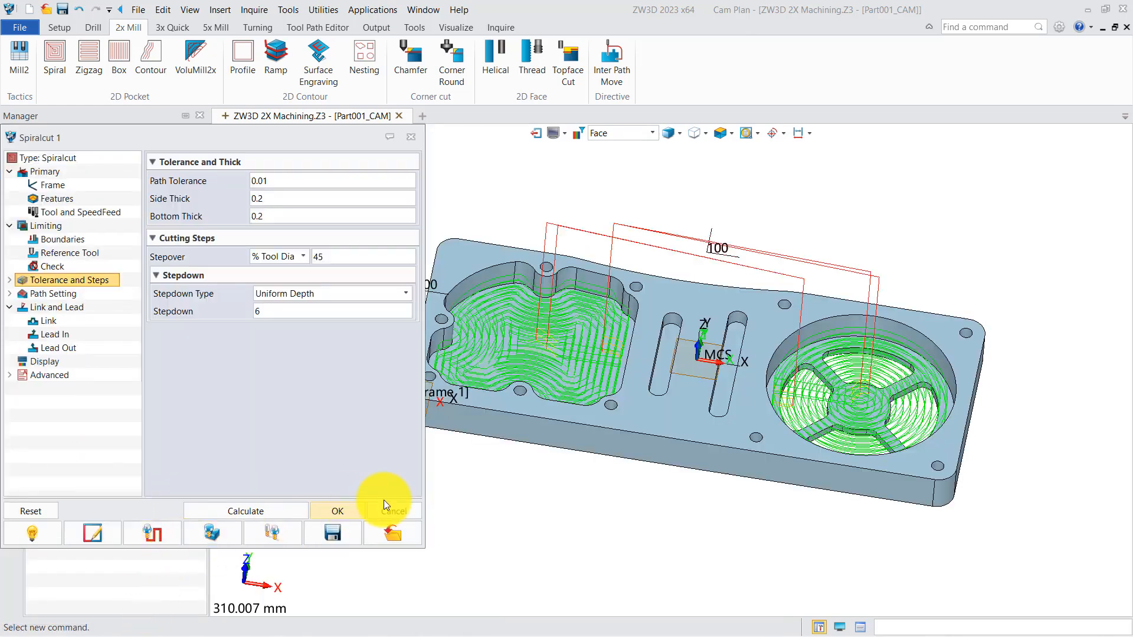
pyautogui.click(355, 511)
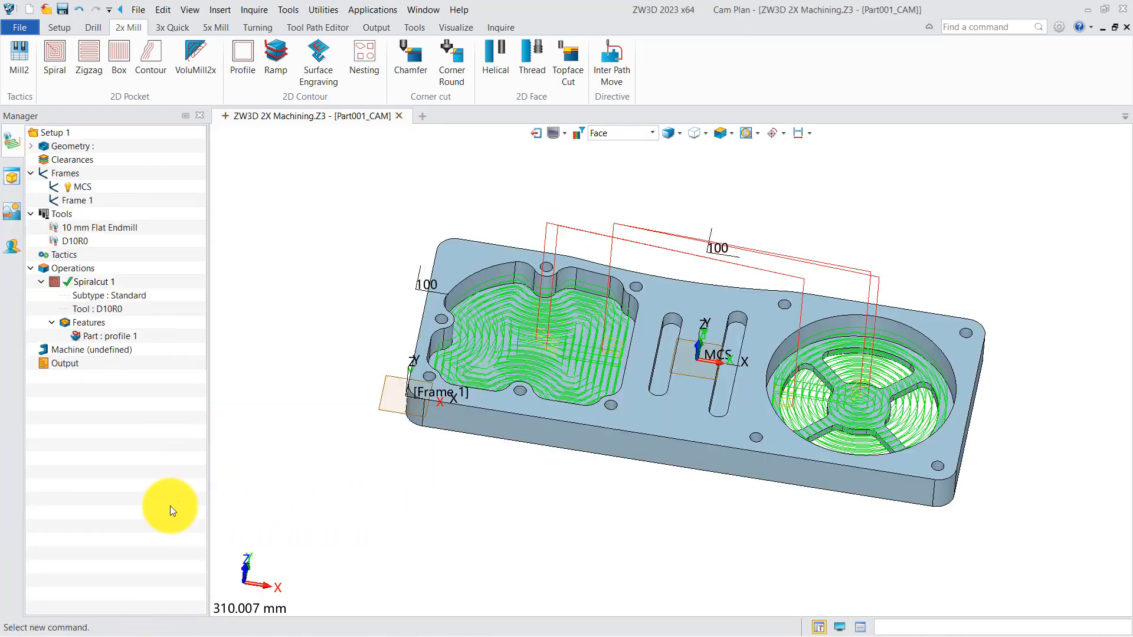
# Step: Define the machine with the FanucBasic post configuration and the machine_all definition file
pyautogui.doubleClick(81, 353)
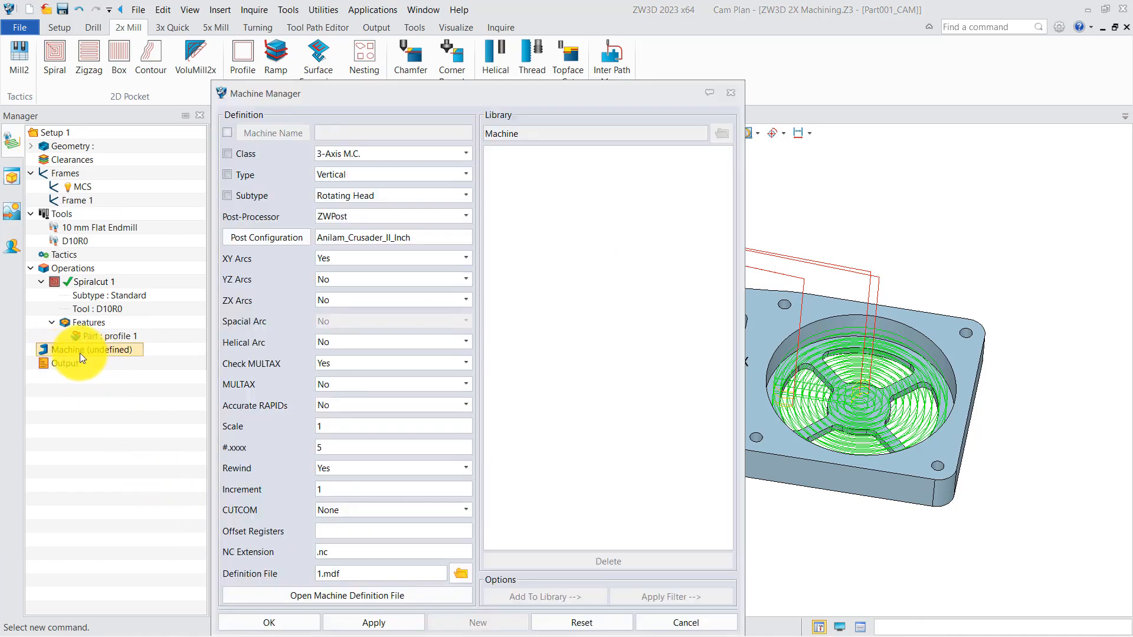
pyautogui.click(281, 240)
pyautogui.scroll(-1, 341, 386)
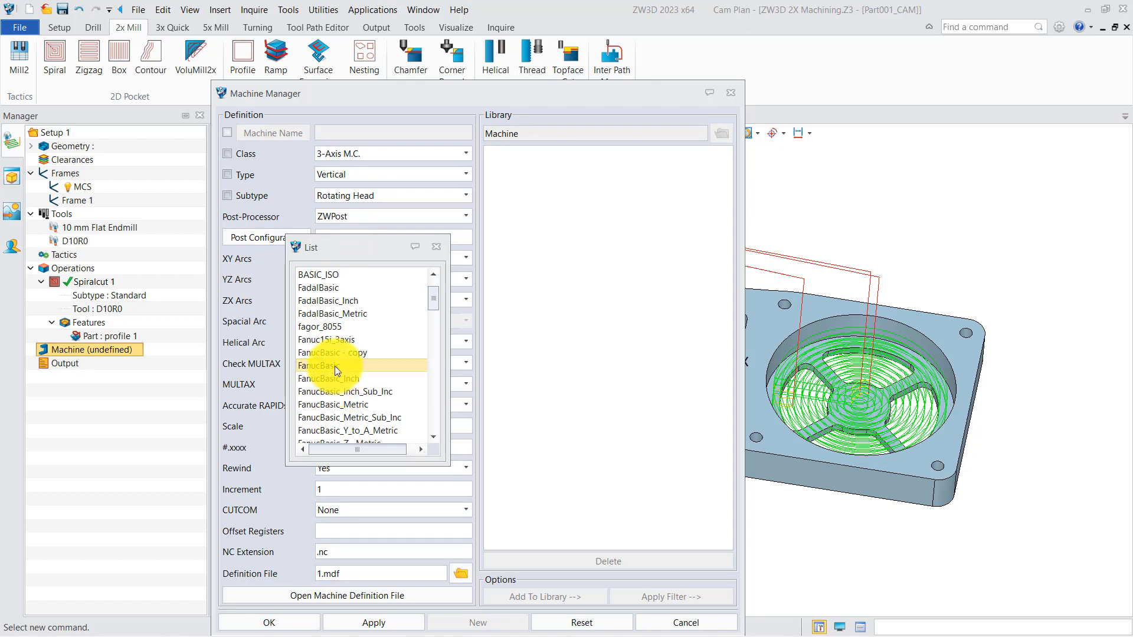
pyautogui.doubleClick(335, 365)
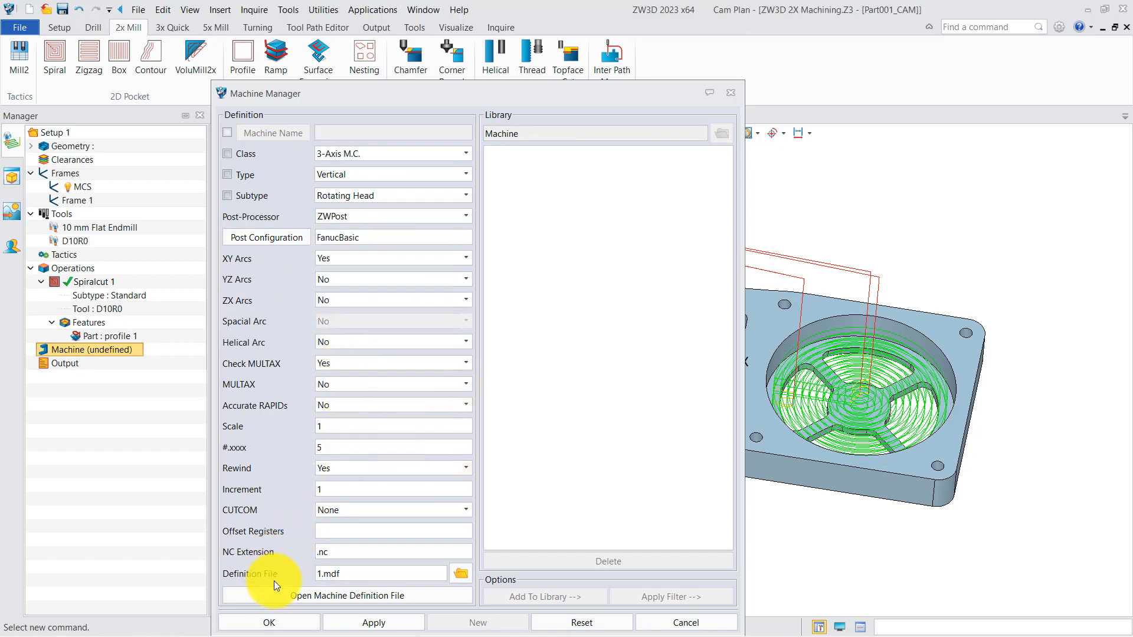
pyautogui.click(458, 572)
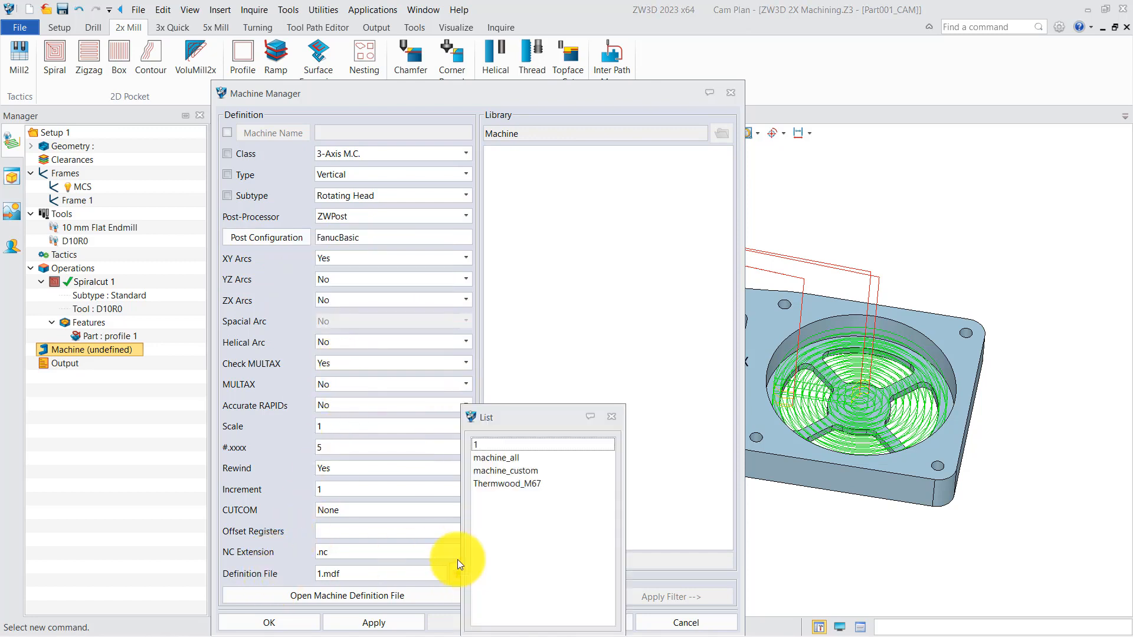
pyautogui.doubleClick(511, 459)
pyautogui.click(272, 622)
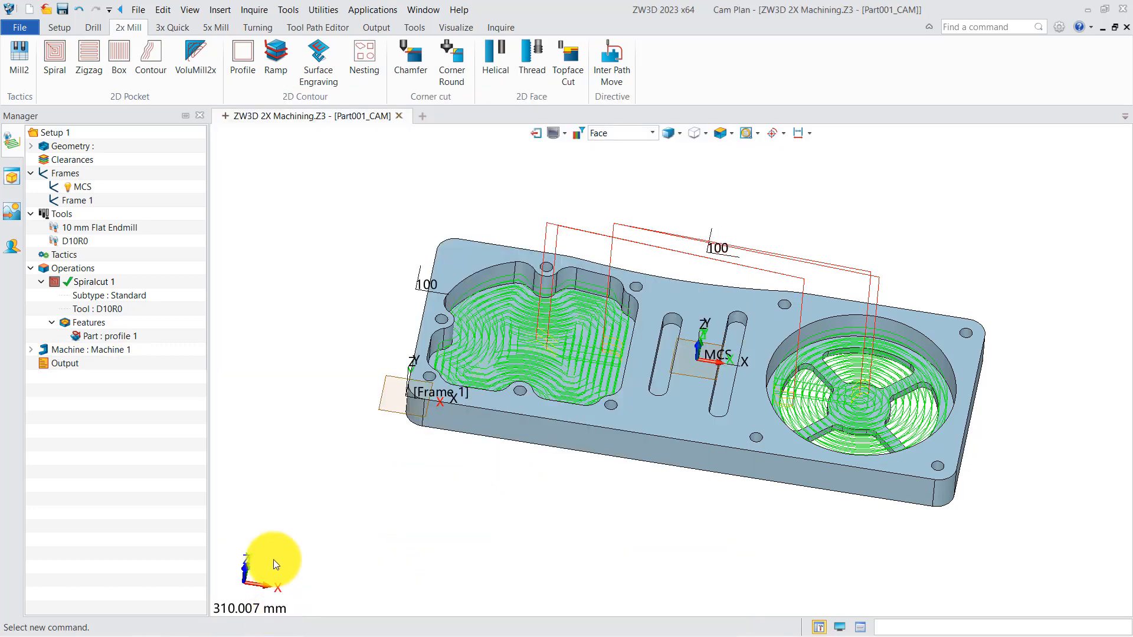
# Step: Insert an NC item under Output and add the Spiralcut 1 operation to it
pyautogui.rightClick(58, 363)
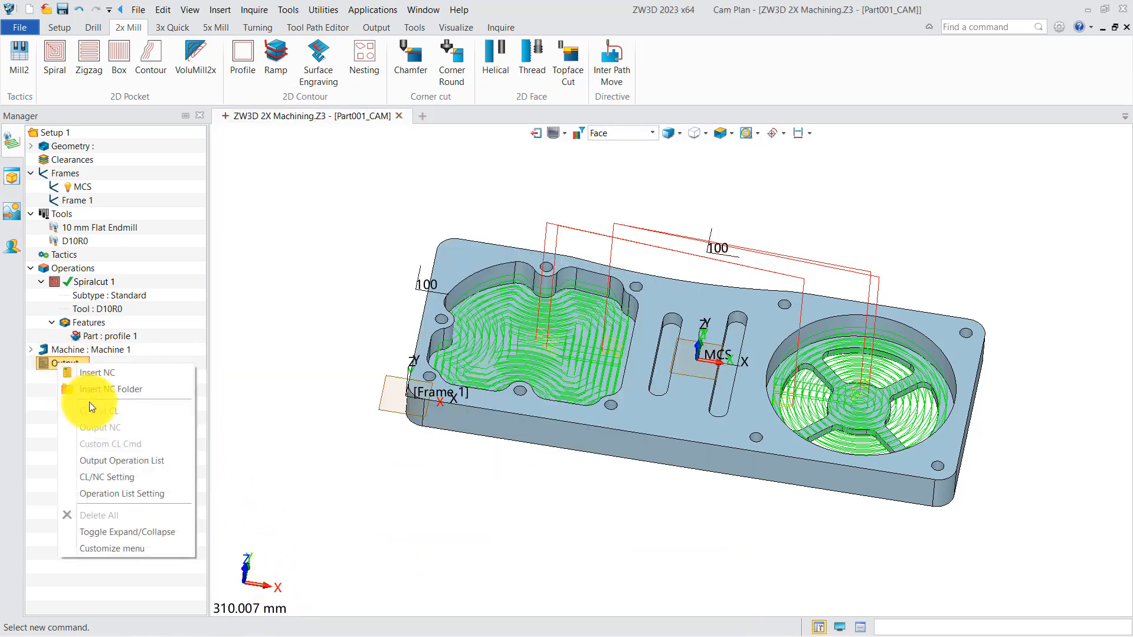
pyautogui.click(117, 373)
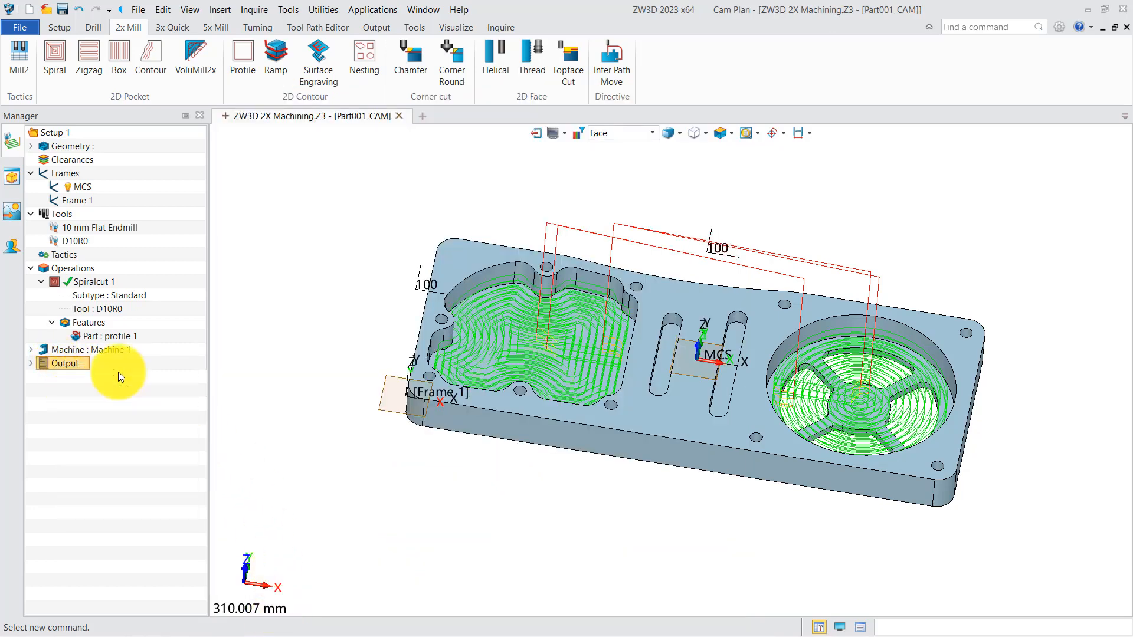
pyautogui.click(32, 363)
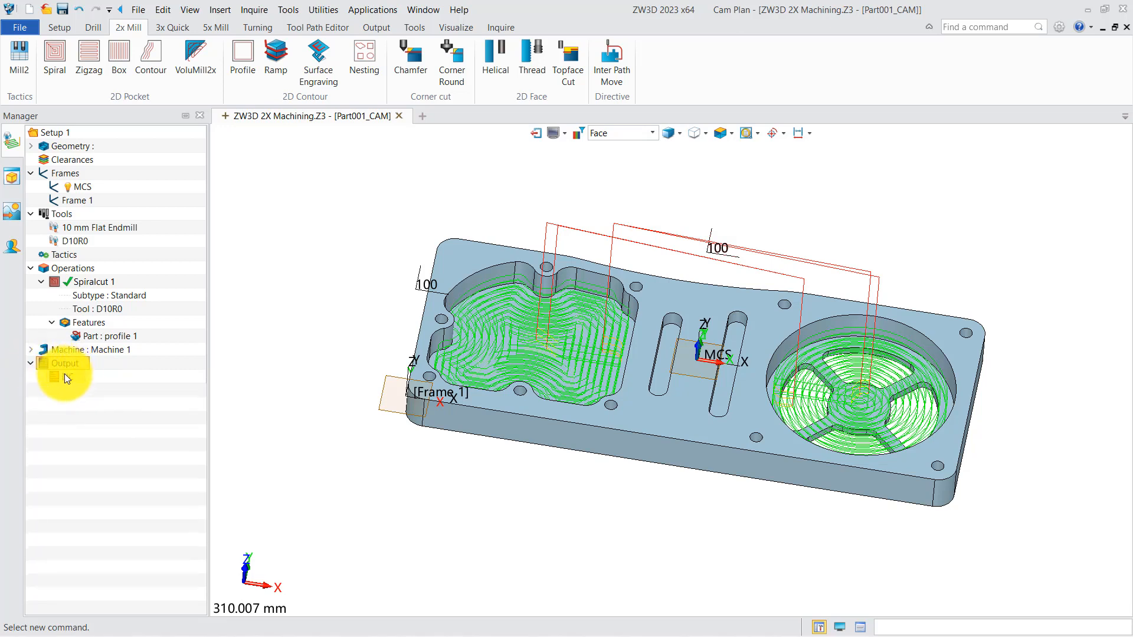
pyautogui.rightClick(68, 368)
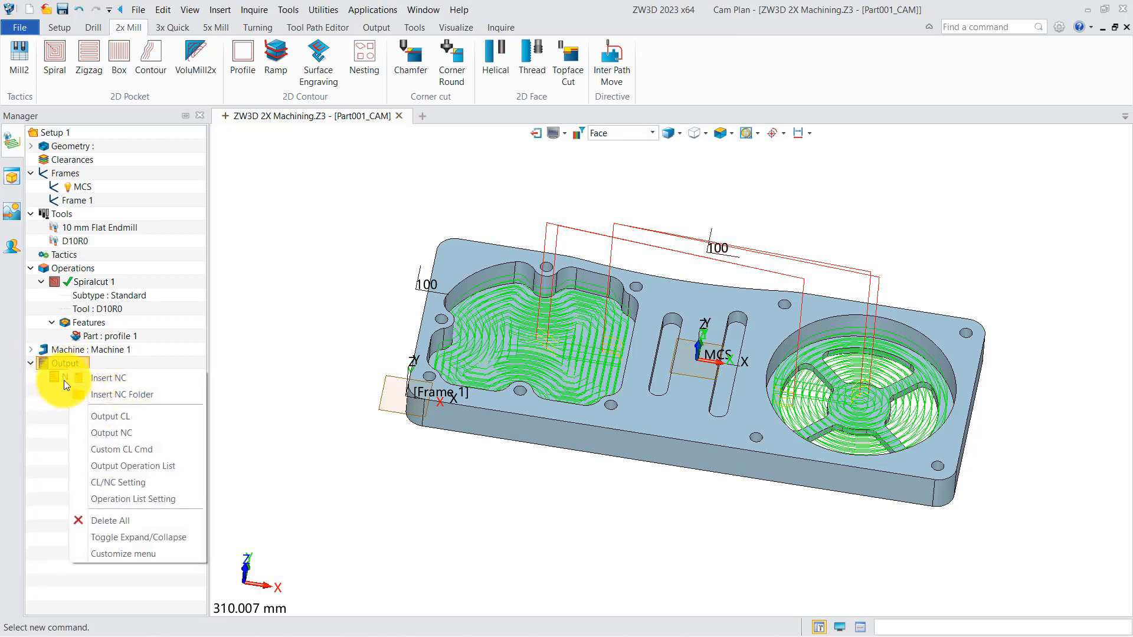
pyautogui.click(61, 378)
pyautogui.rightClick(61, 377)
pyautogui.click(107, 388)
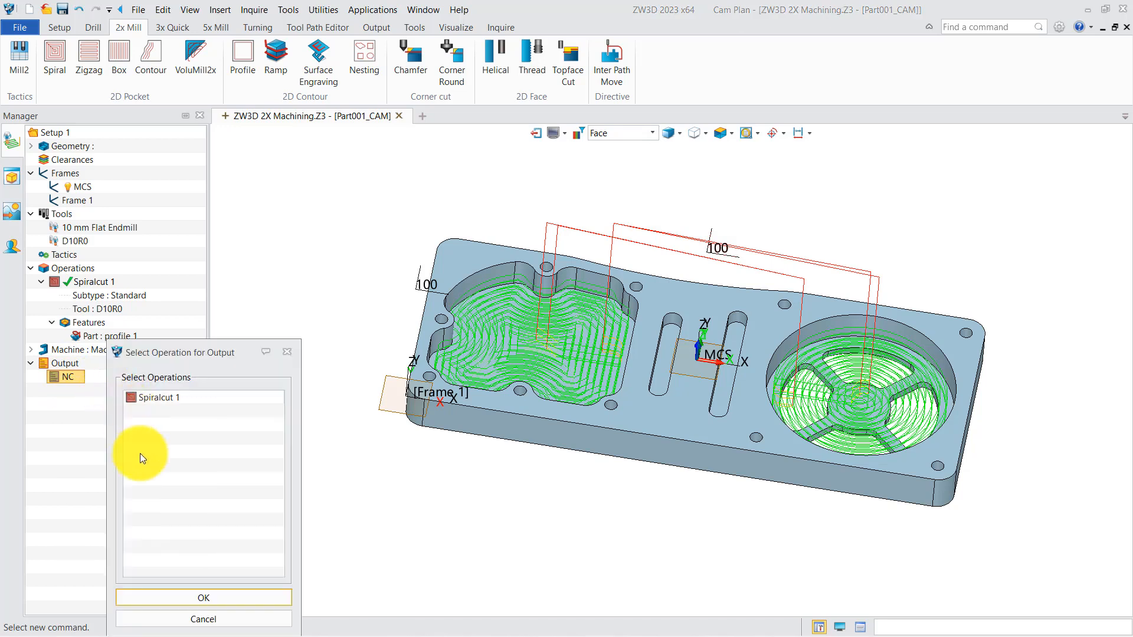
pyautogui.click(171, 398)
pyautogui.click(160, 596)
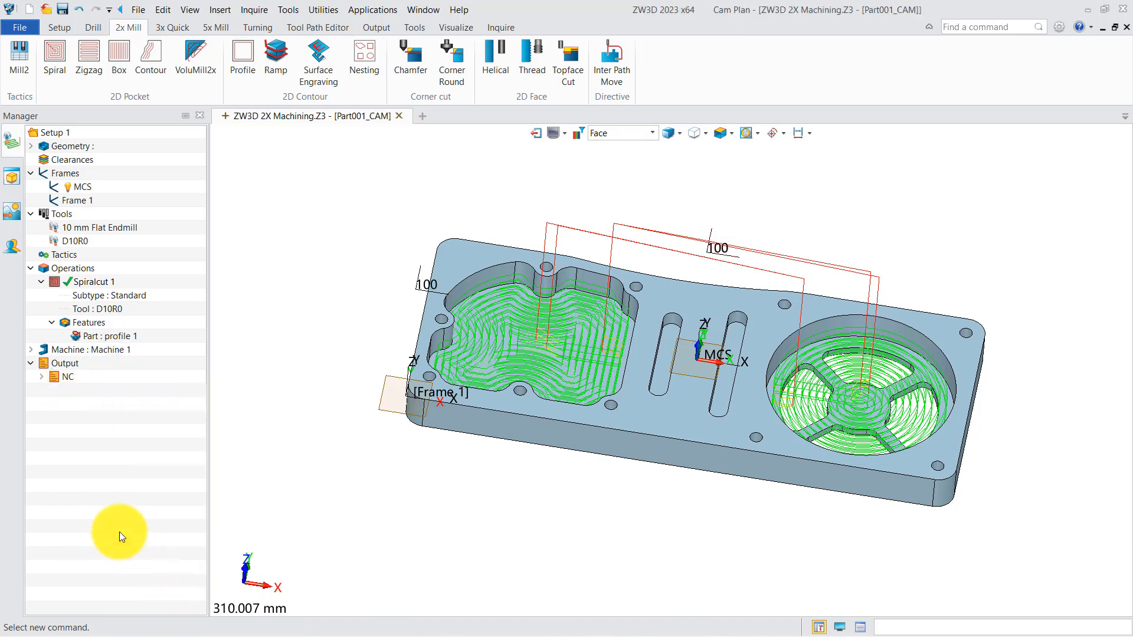
# Step: Output the NC program for the Spiral cut, review the generated G-code, and close the listing
pyautogui.rightClick(72, 364)
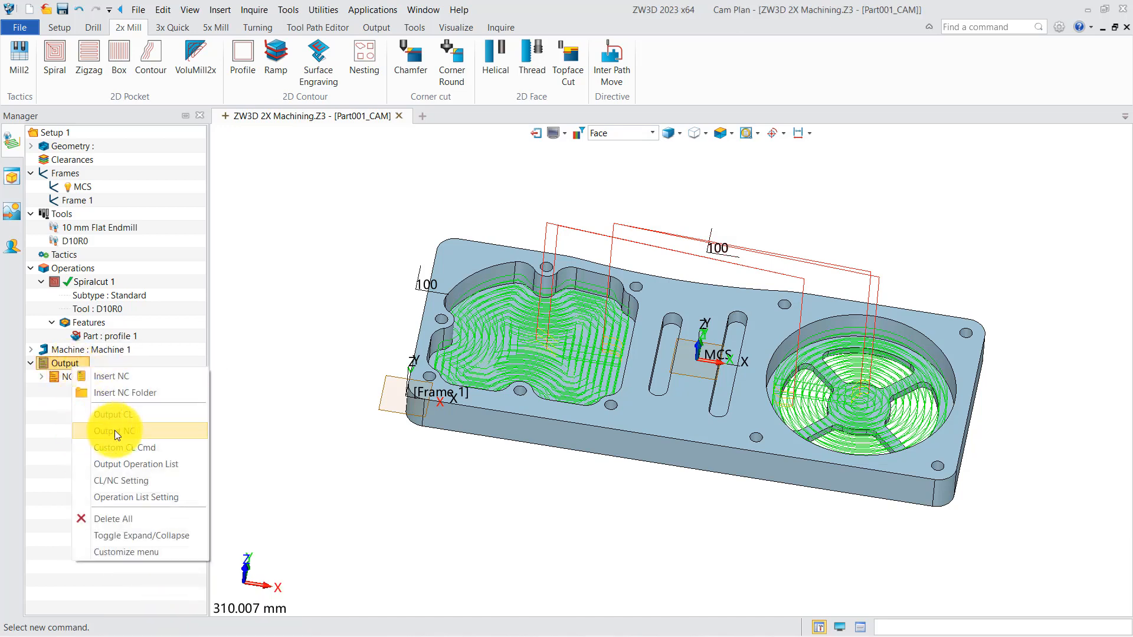
pyautogui.click(220, 421)
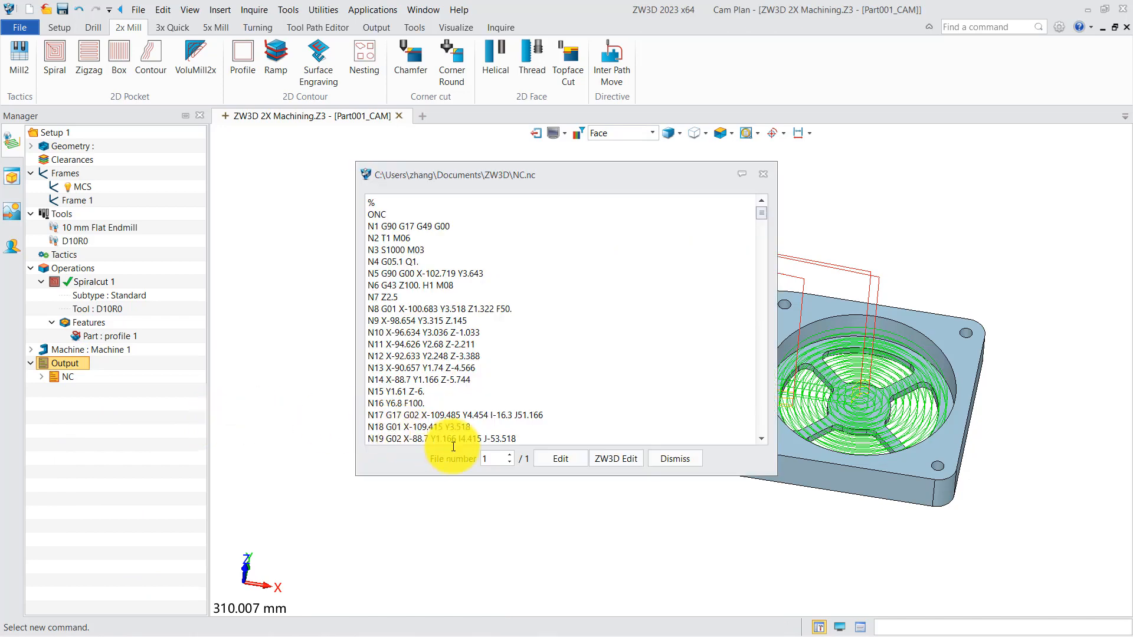
pyautogui.scroll(-5, 507, 303)
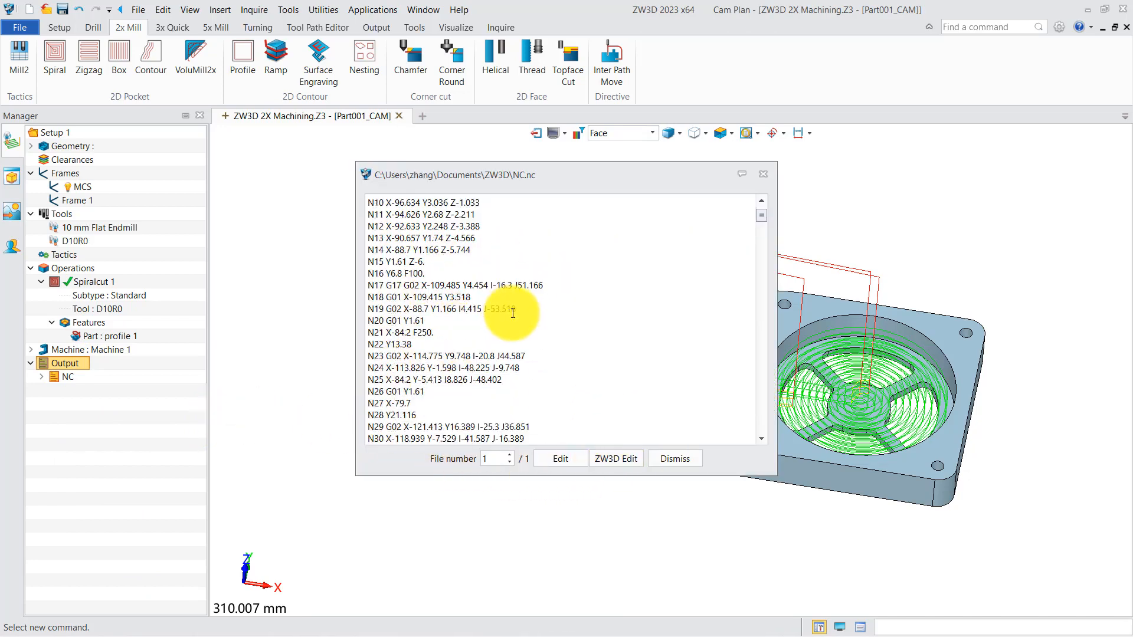
pyautogui.click(764, 172)
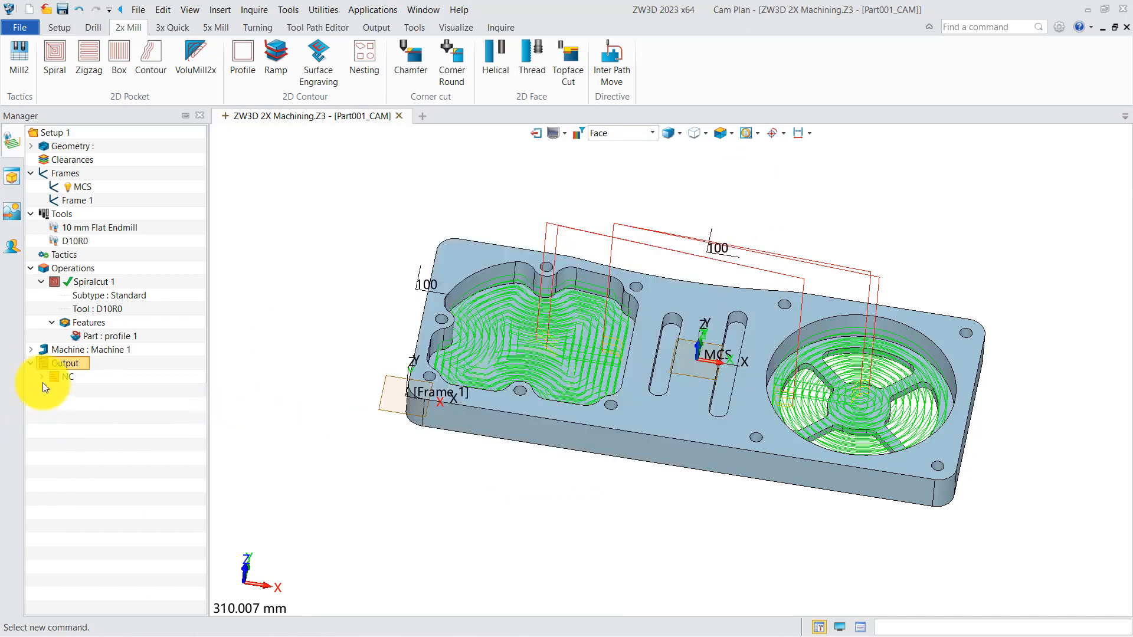
# Step: Confirm OpListExcel.xlsx as the operation list template and output the operation list
pyautogui.rightClick(69, 367)
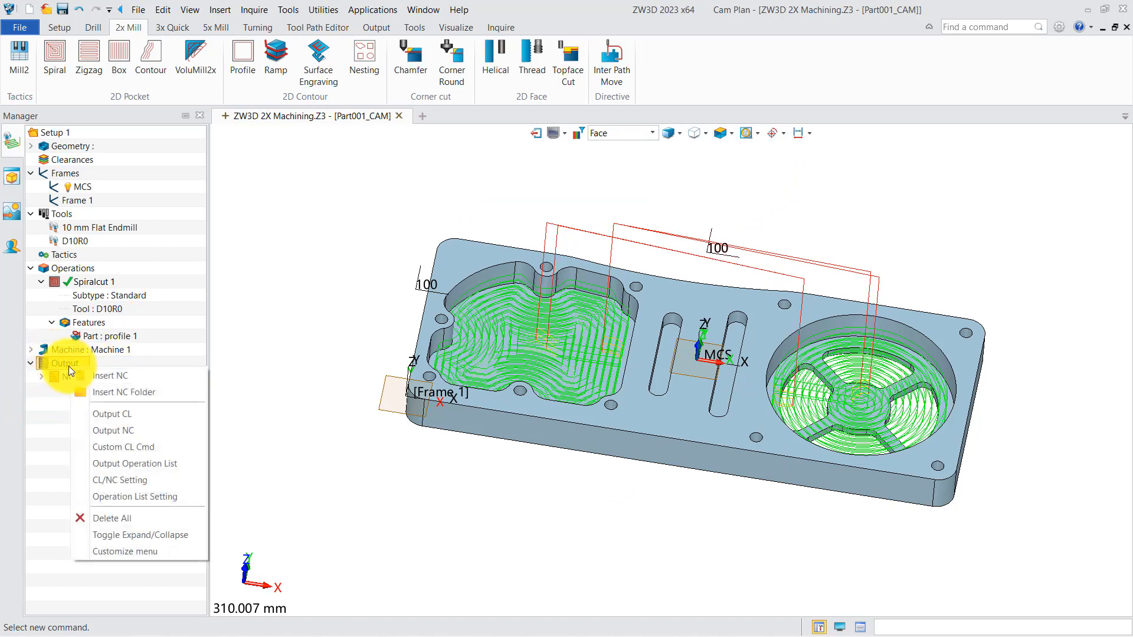
pyautogui.click(140, 498)
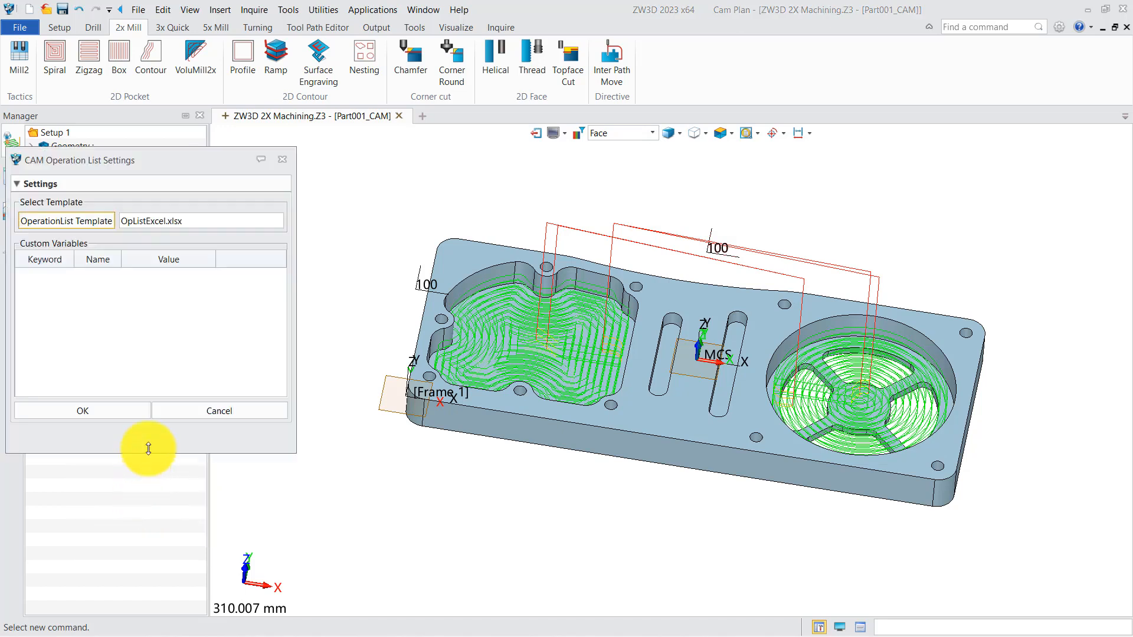
pyautogui.click(86, 226)
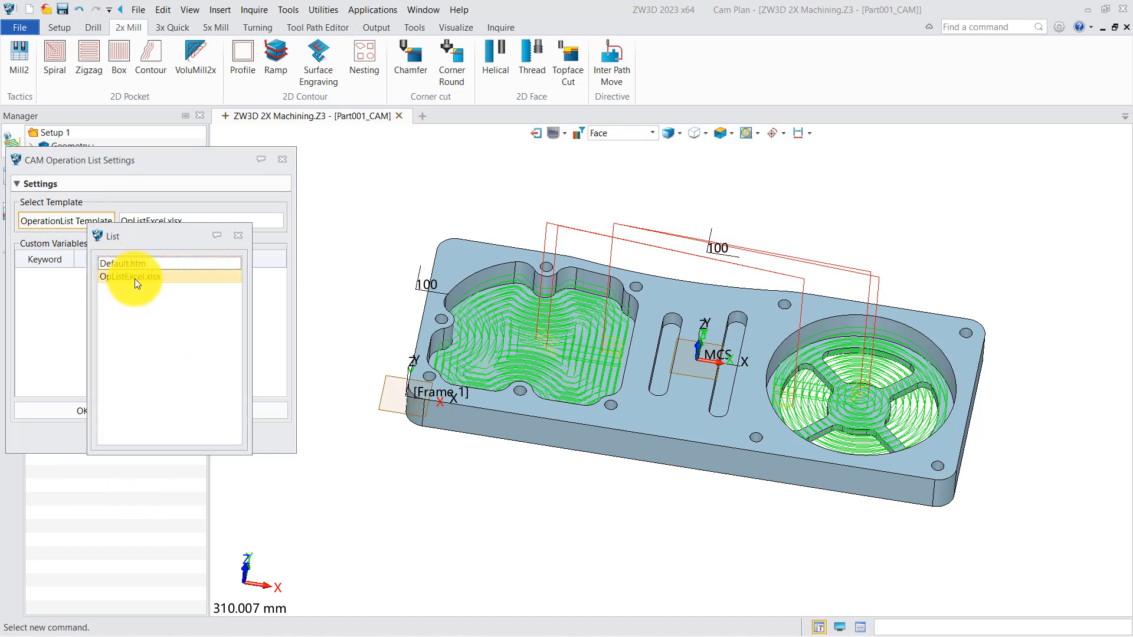
pyautogui.click(237, 239)
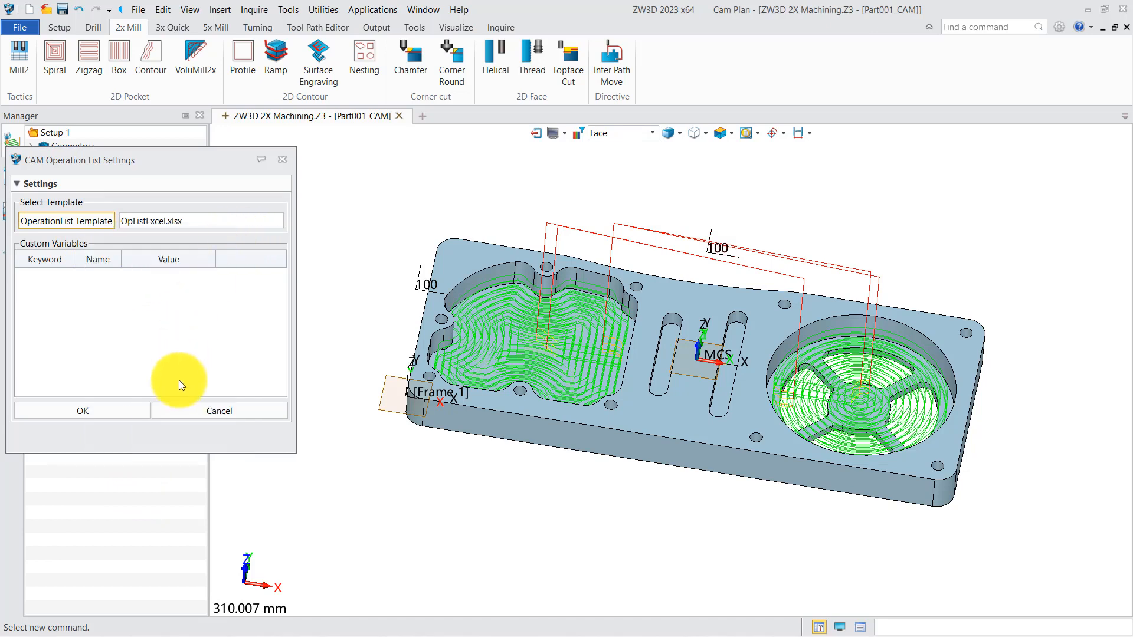
pyautogui.click(109, 411)
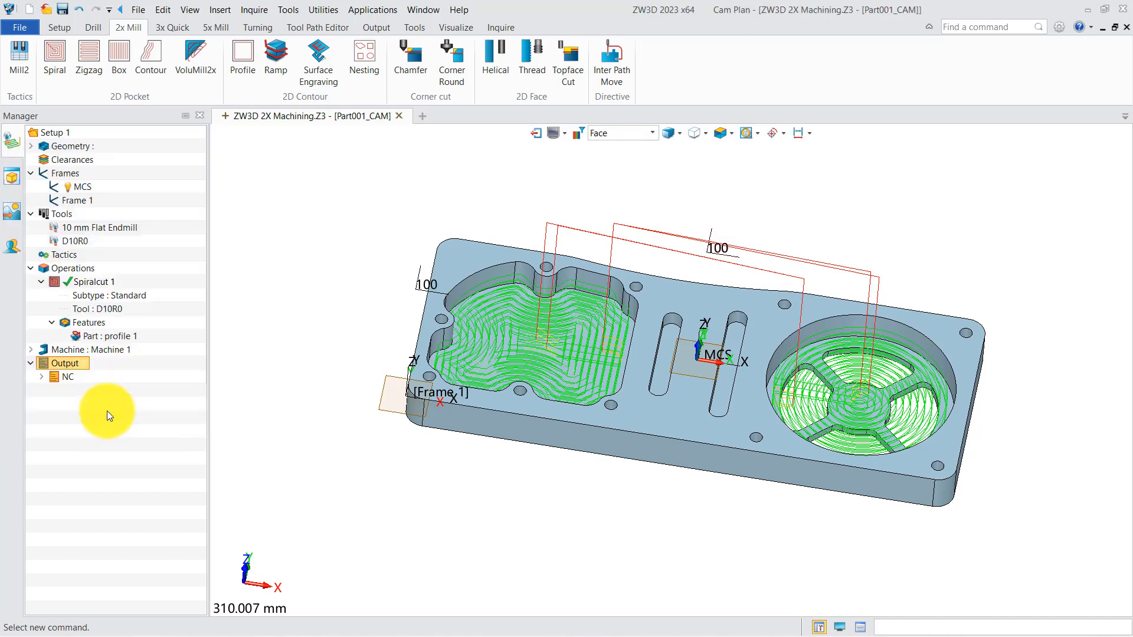
pyautogui.rightClick(70, 363)
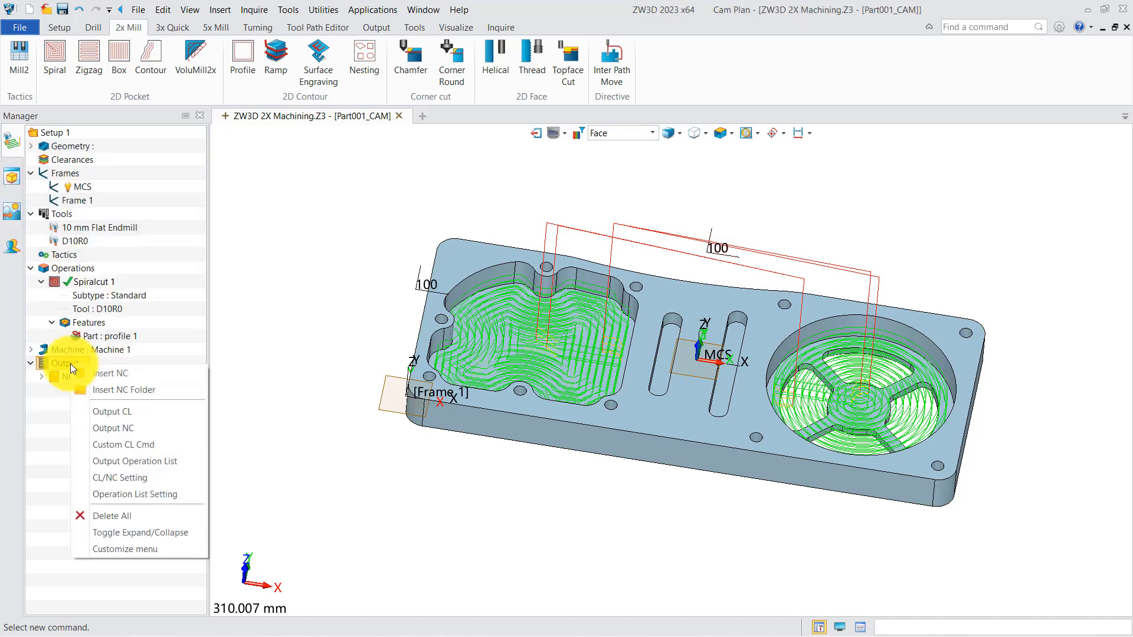
pyautogui.click(143, 461)
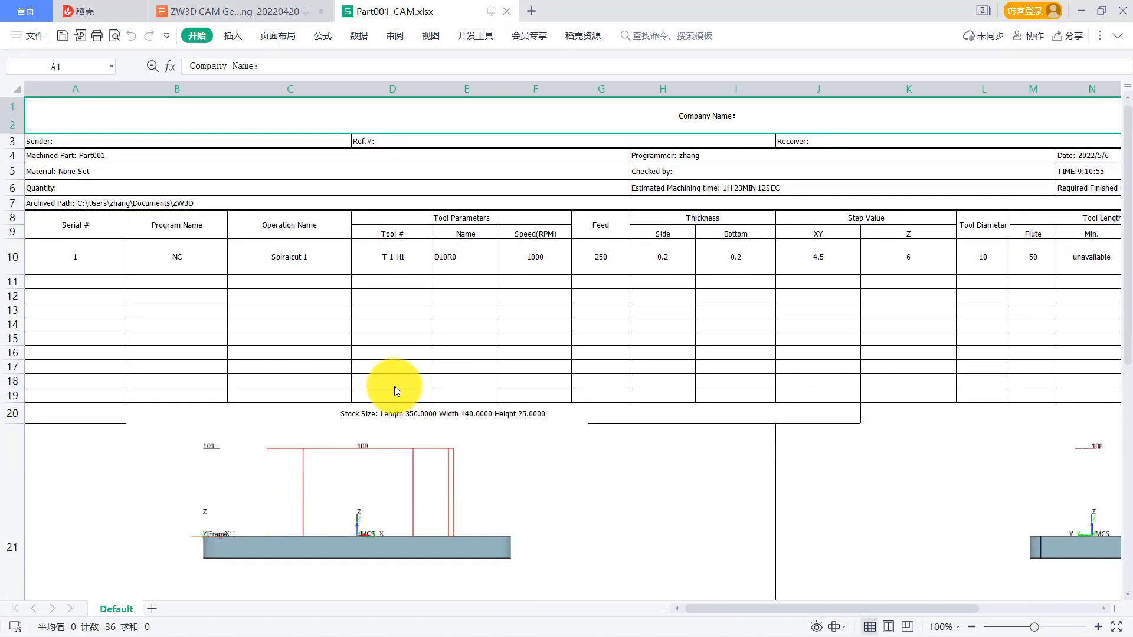